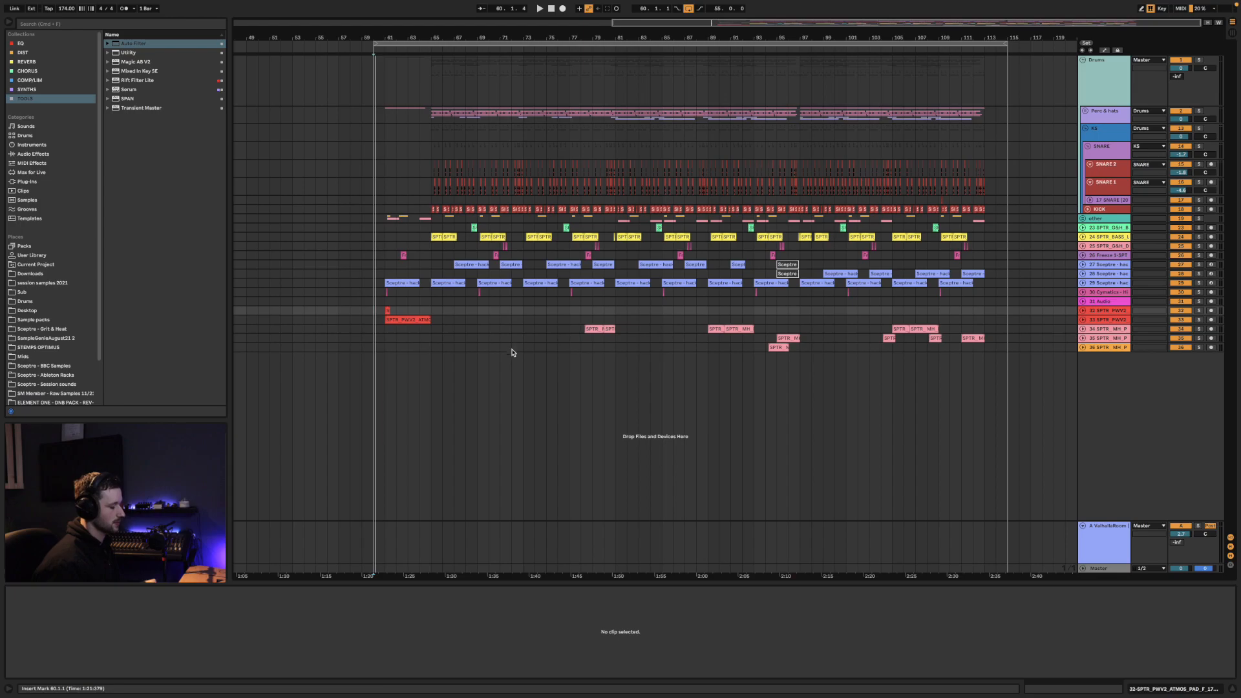
Play the arrangement from bar 60 to review the existing drop
click(370, 319)
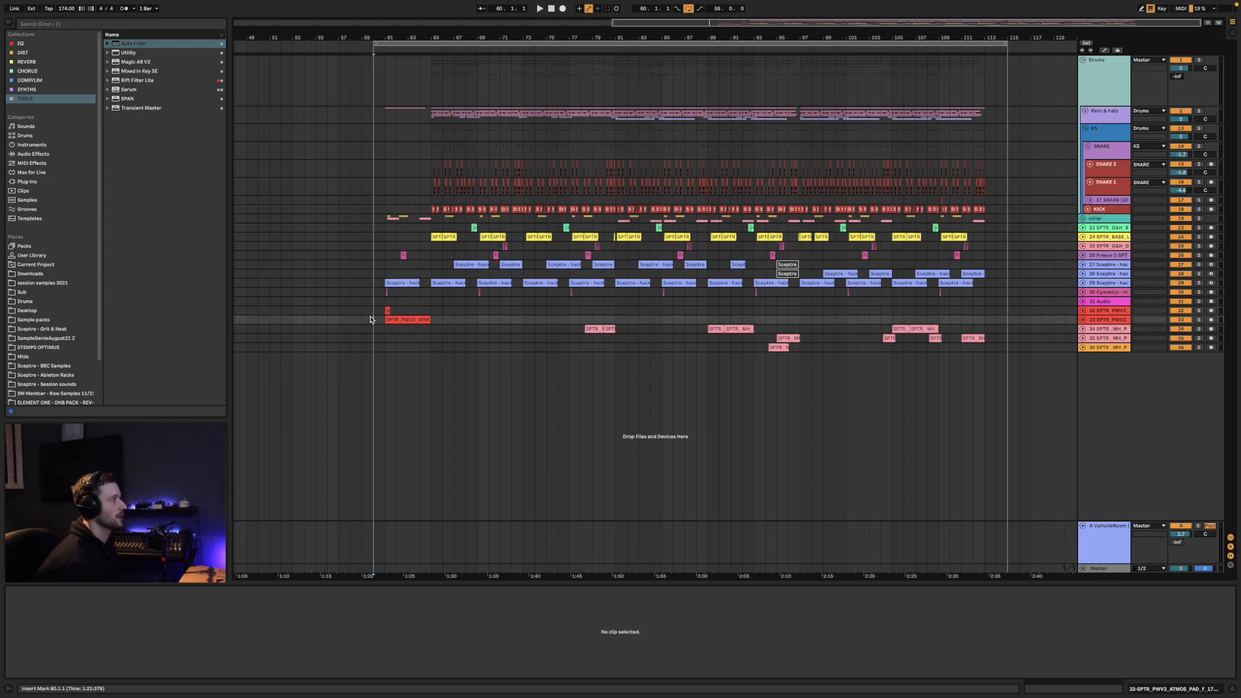
key(space)
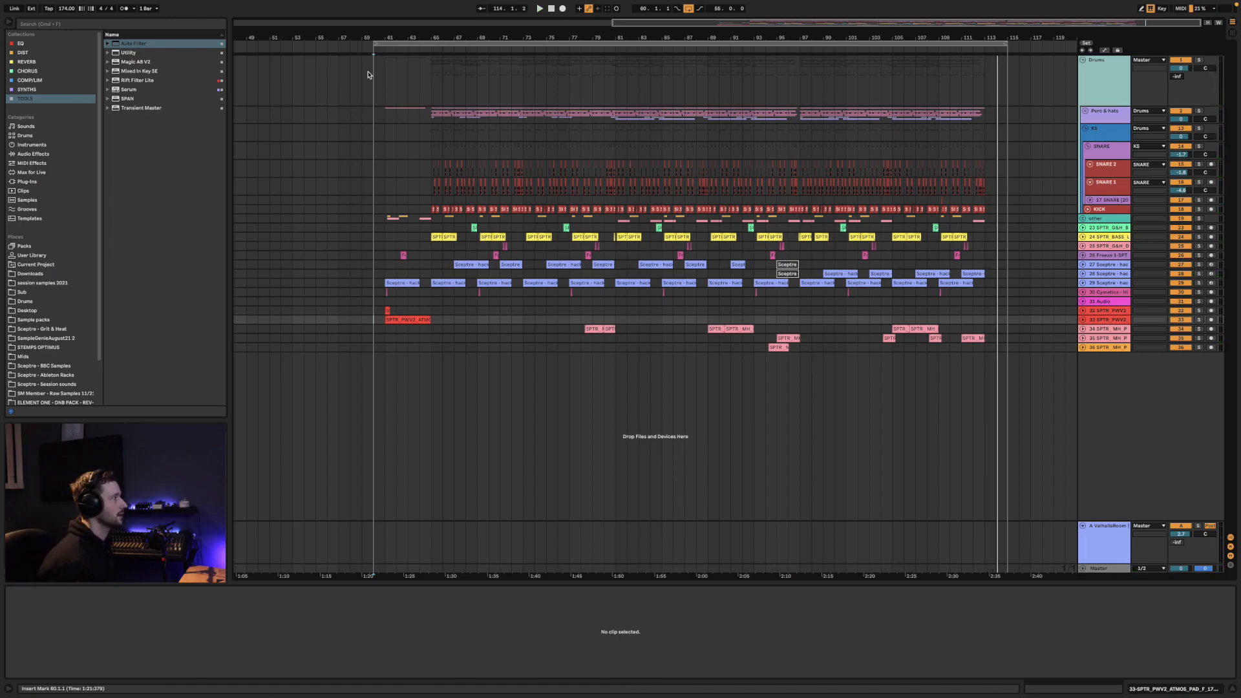
Set the loop brace to the 16 bars from bar 97 to bar 113
drag(376, 44, 799, 95)
drag(1004, 42, 985, 51)
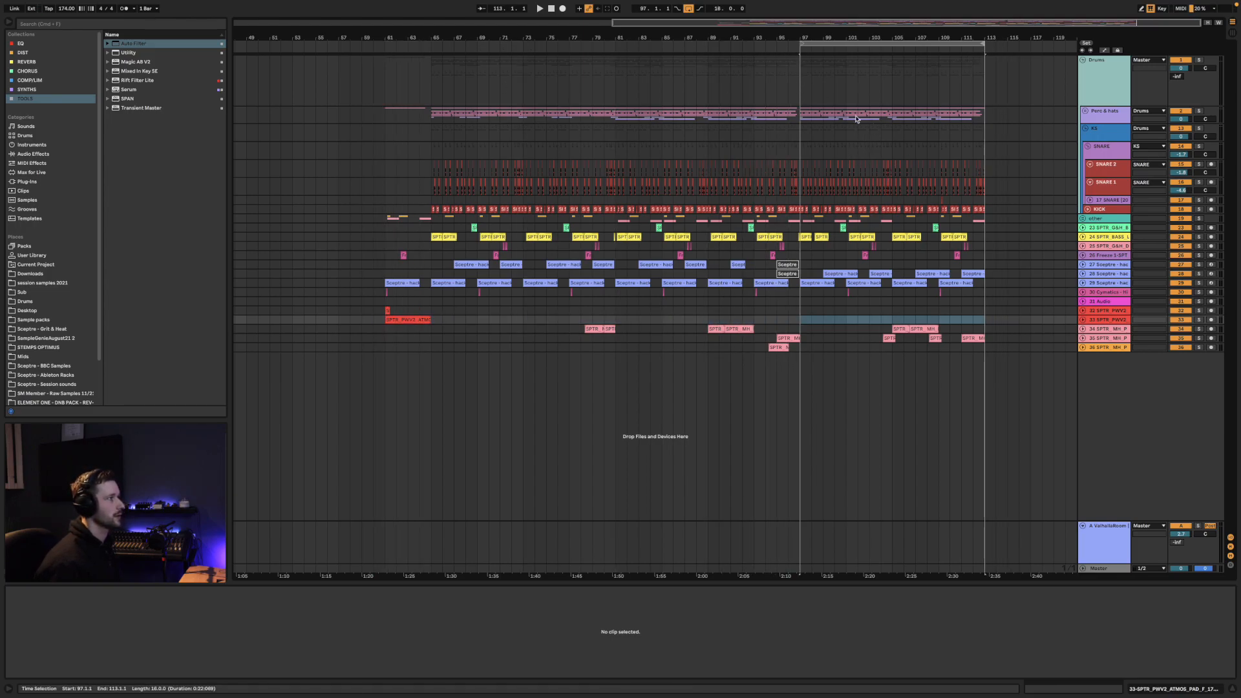
mouse_move(880, 33)
mouse_down()
mouse_move(882, 58)
mouse_move(887, 33)
mouse_up()
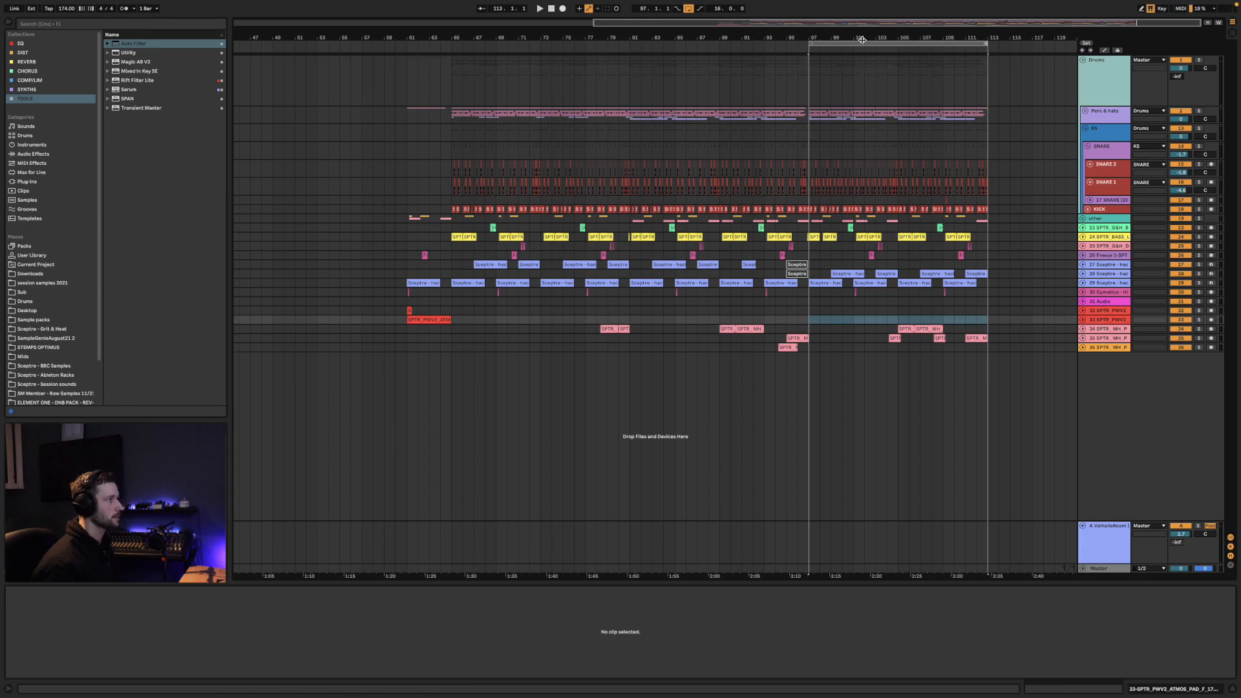
Duplicate all clips inside the looped 16 bars so the copy follows directly at bar 113
click(862, 43)
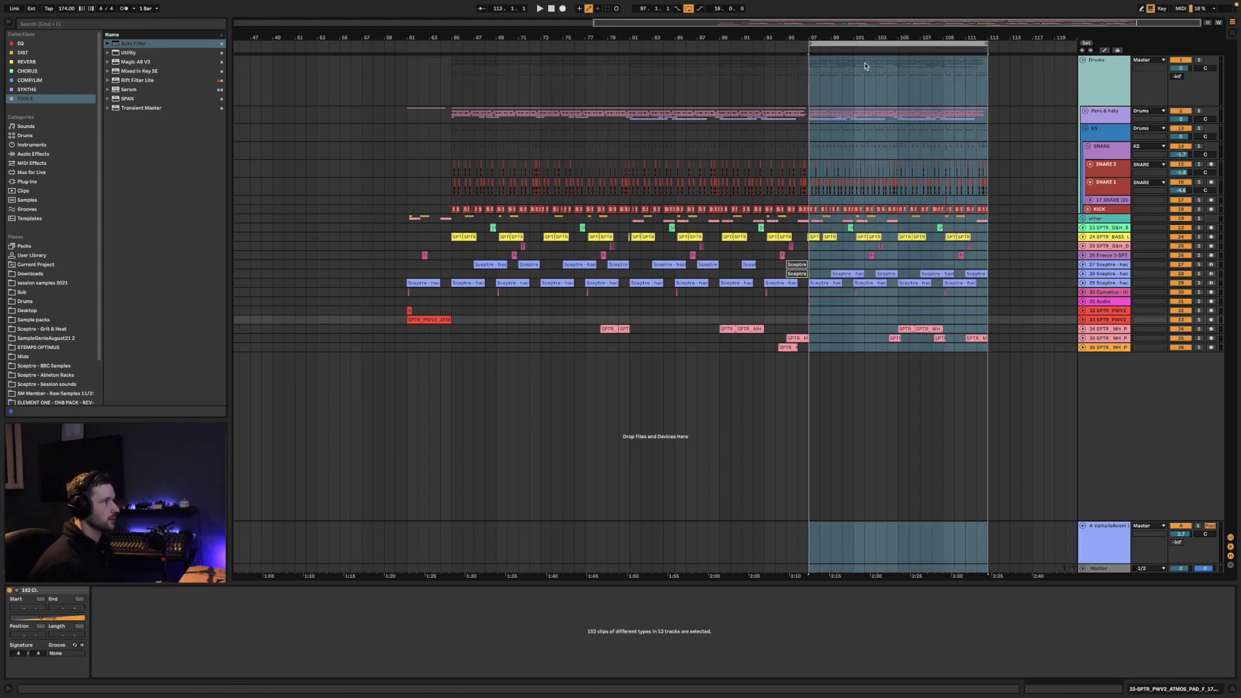
key(super+d)
key(minus)
key(minus)
key(minus)
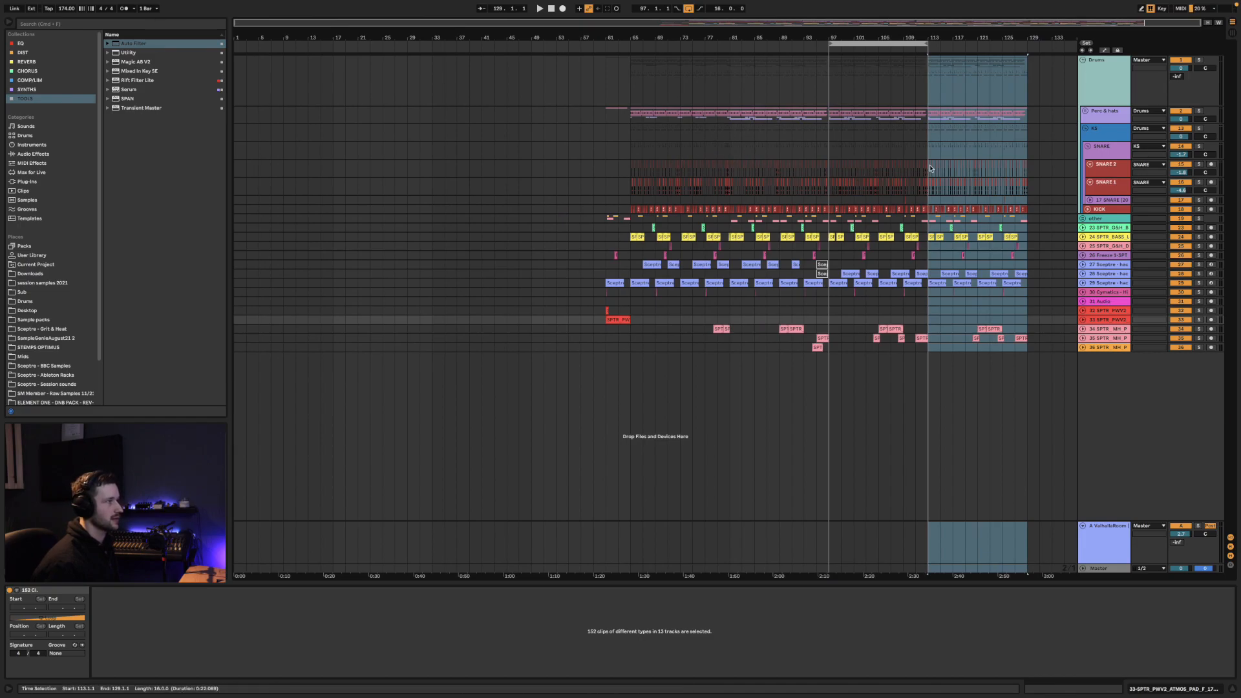
Extend the loop brace to the 32 bars from bar 97 to bar 129, including the duplicated section
drag(925, 42, 992, 67)
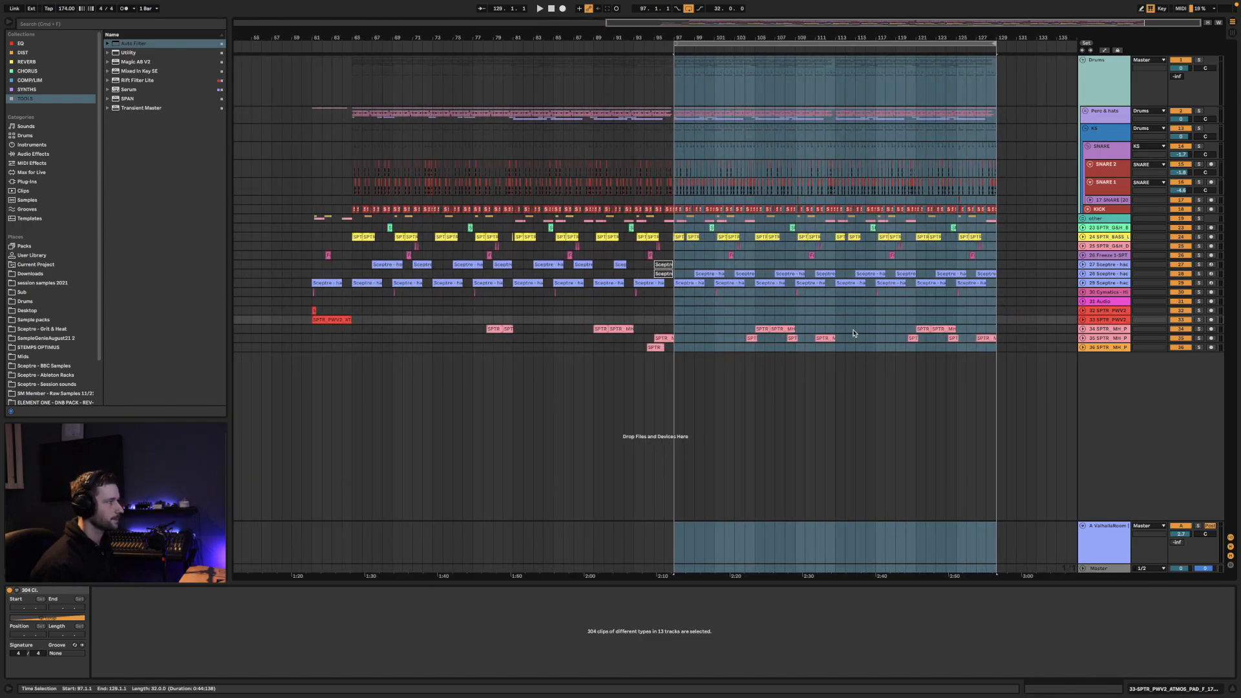
key(super+c)
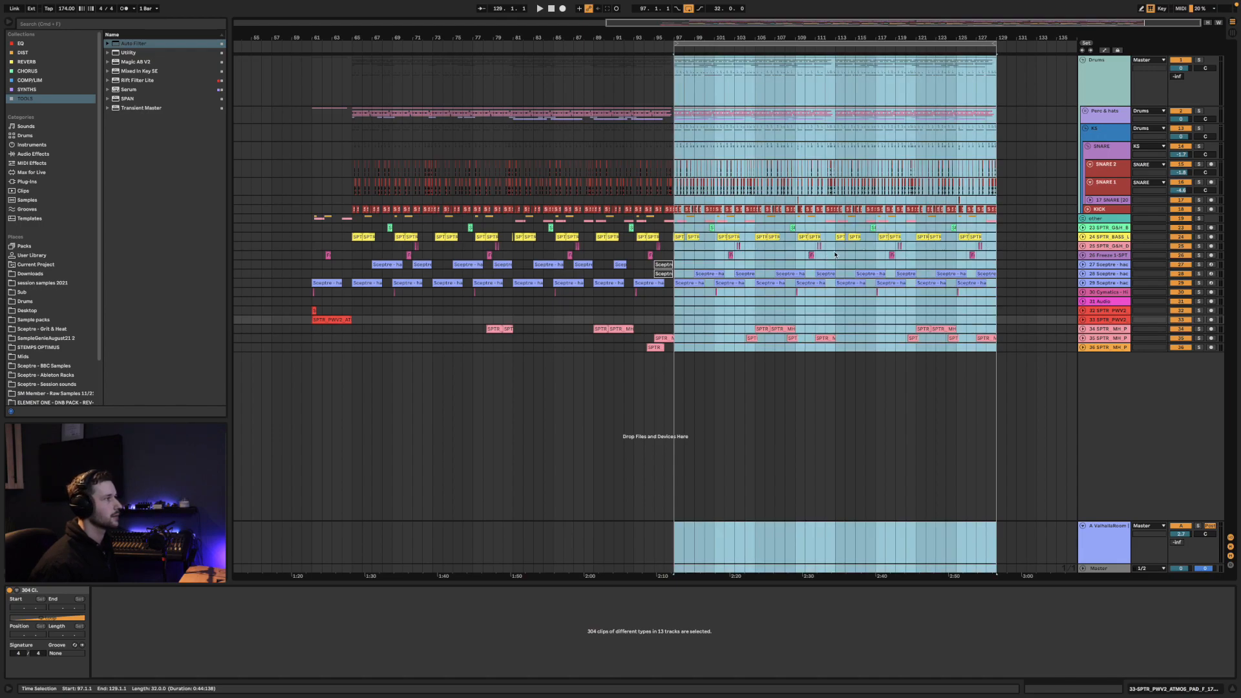
click(835, 255)
Unfold the "other" group and delete the long percussion hit clips from bar 113 to bar 122
click(1082, 219)
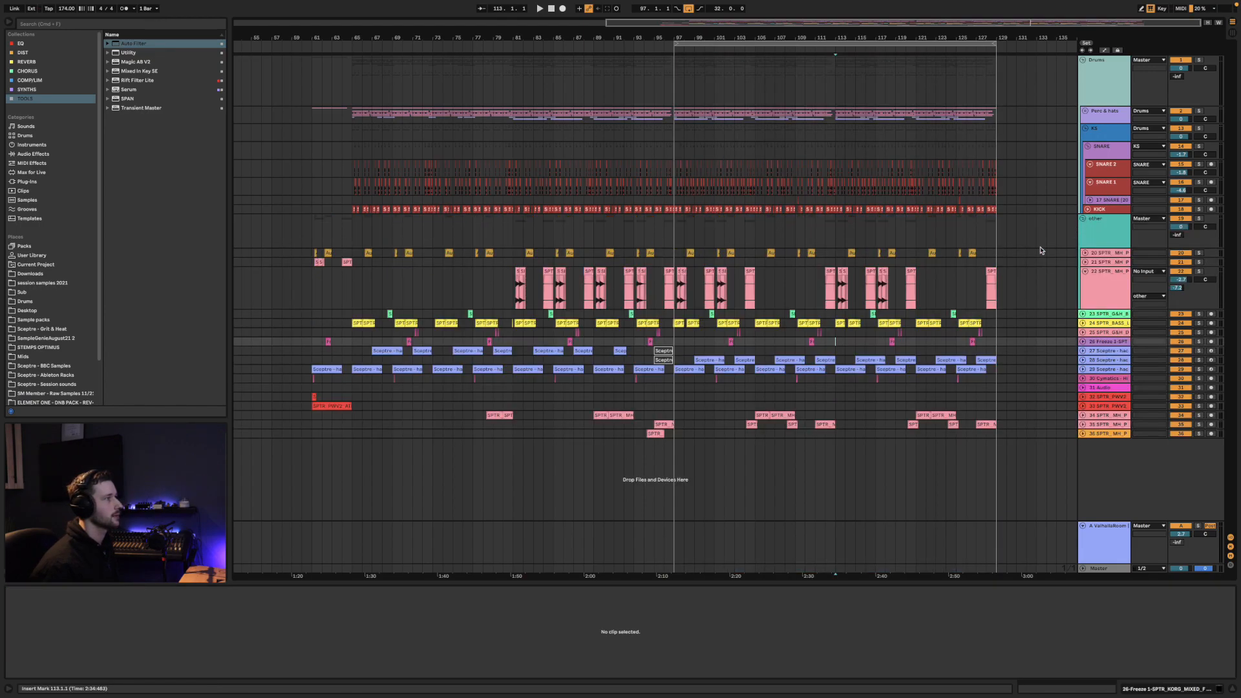
click(837, 293)
drag(921, 291, 930, 292)
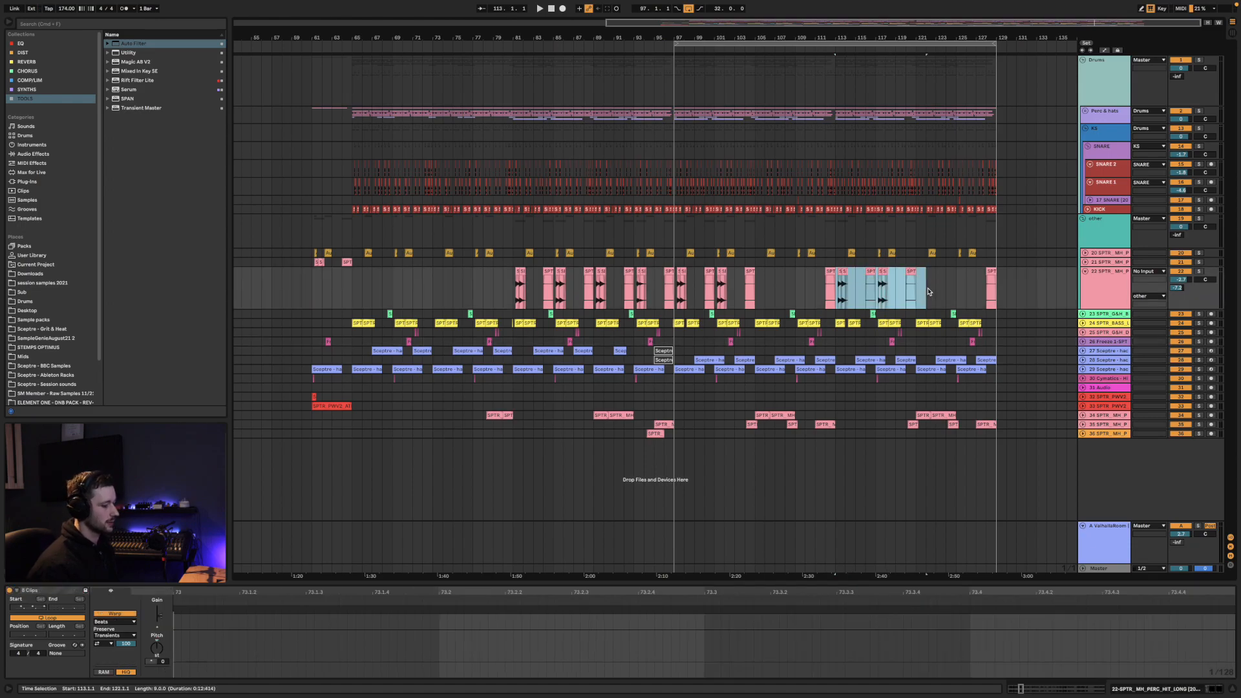
key(Delete)
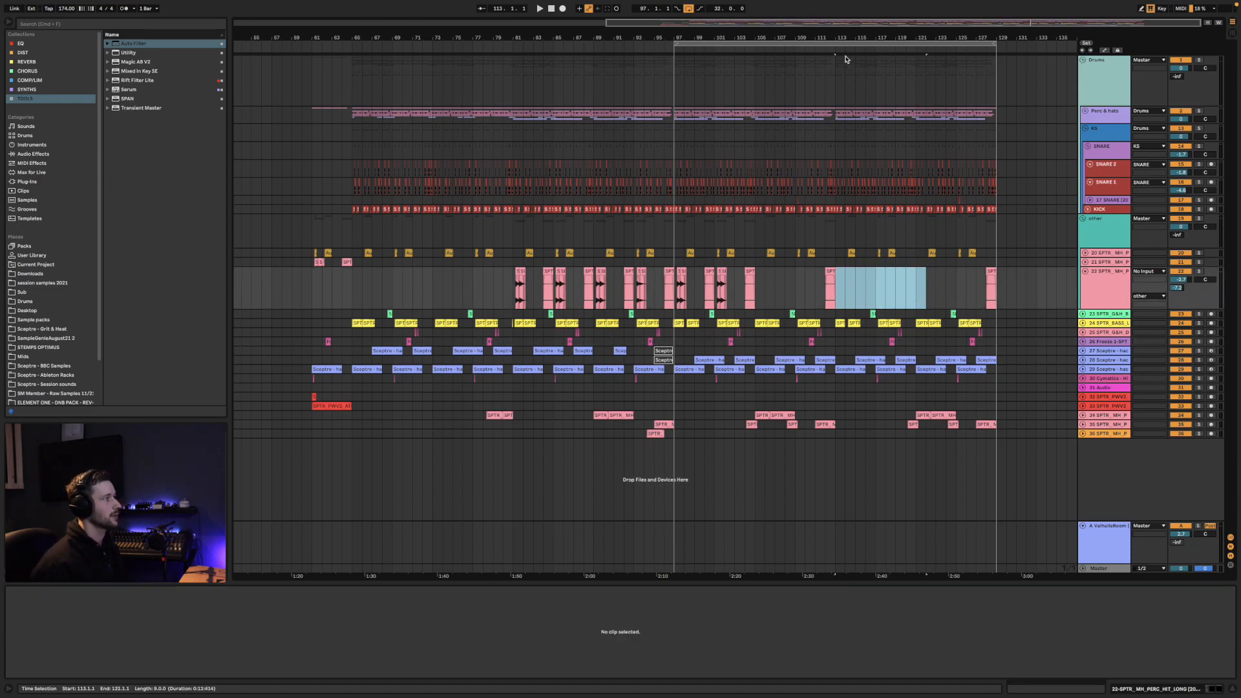
Move the short bass loop clip at bar 113 one beat later to 113.2.1 and play the transition from bar 112
scroll(849, 36, up, 5)
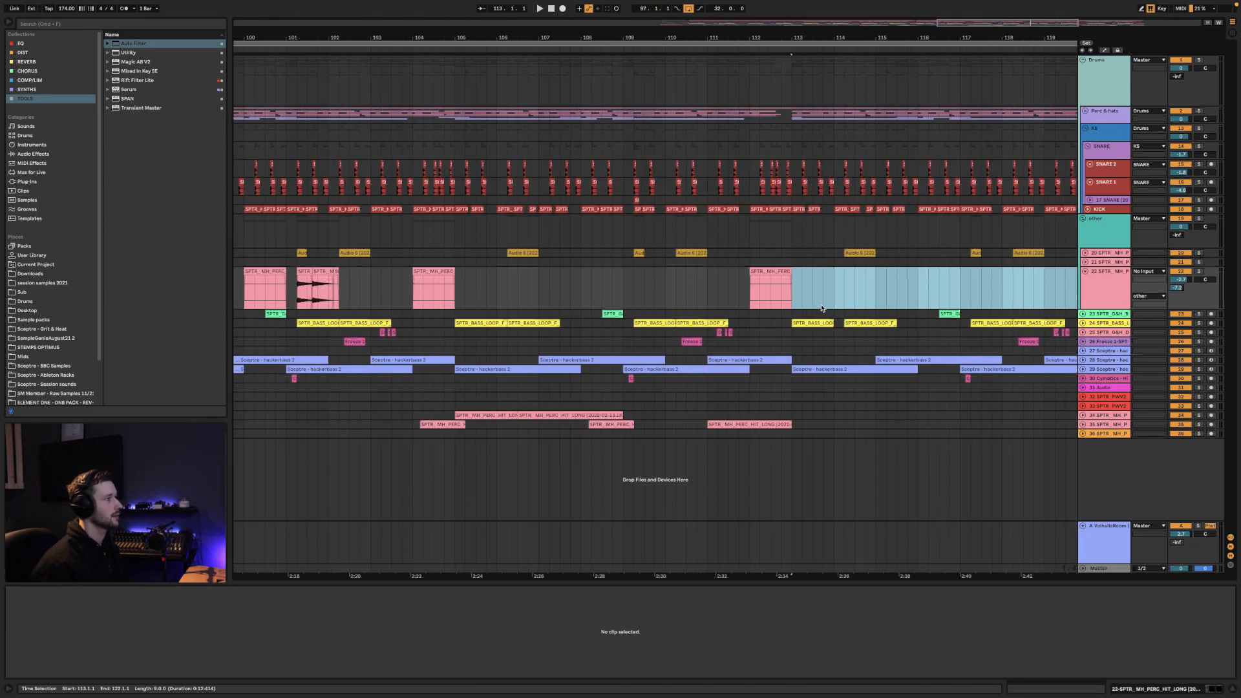
click(813, 326)
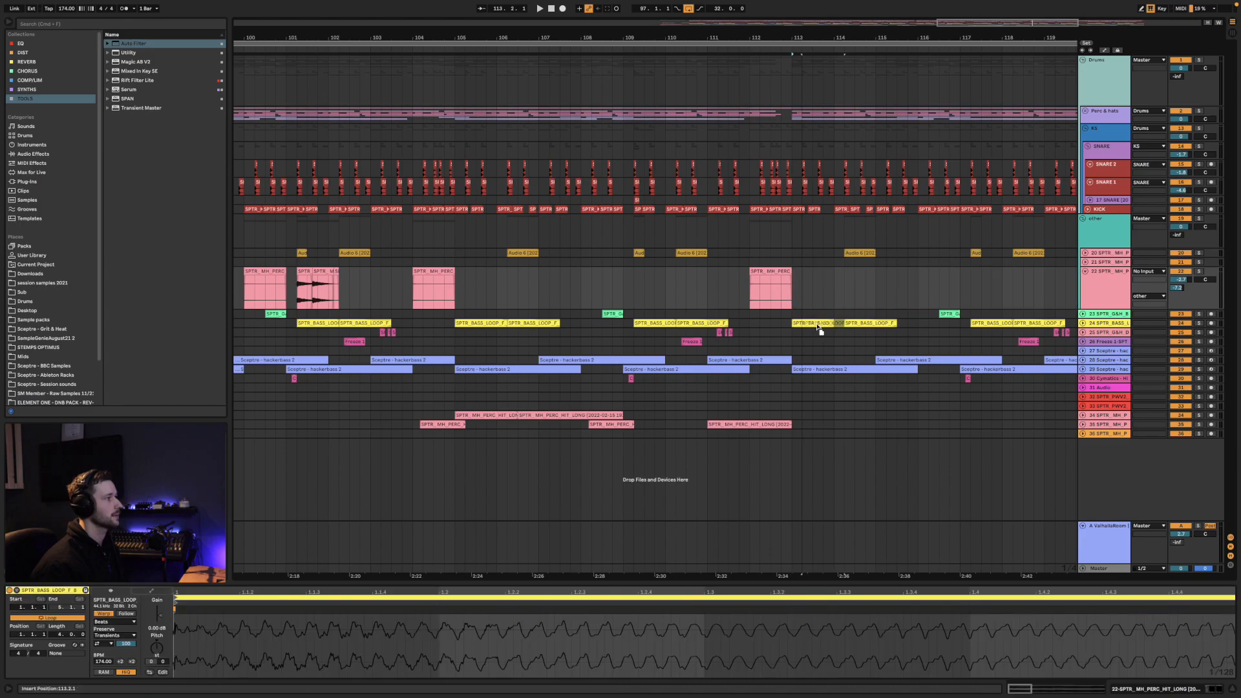
drag(817, 327, 815, 326)
click(758, 324)
key(space)
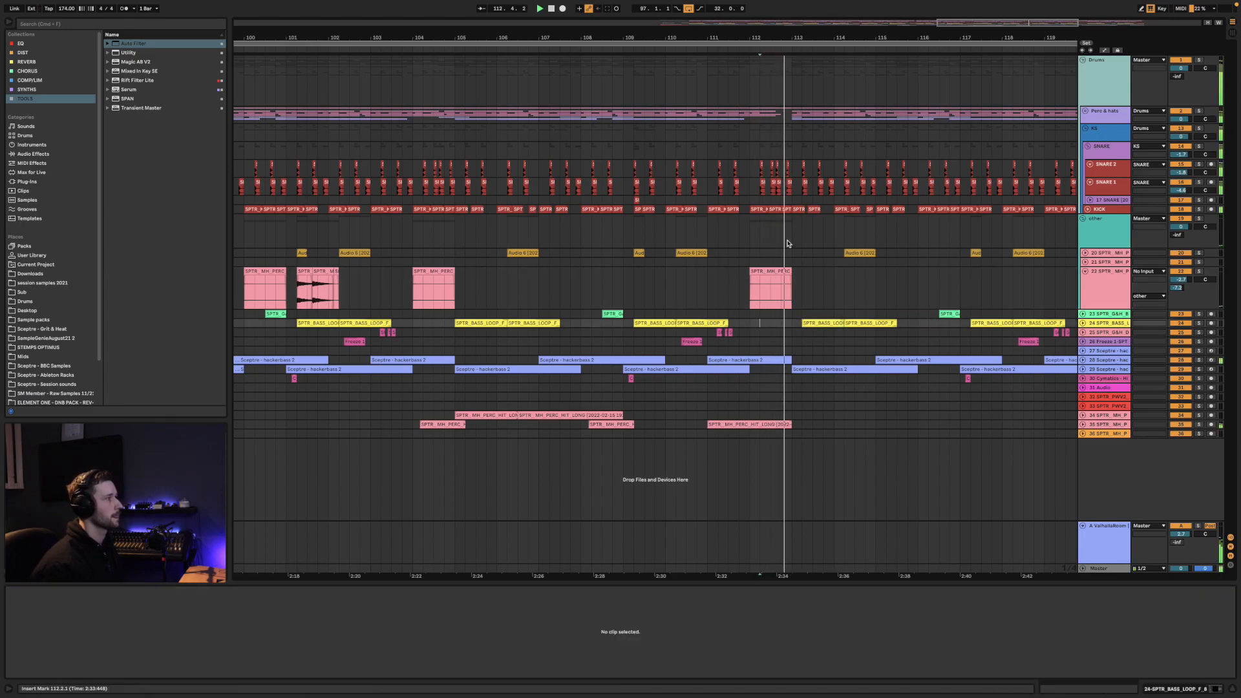
drag(799, 36, 678, 50)
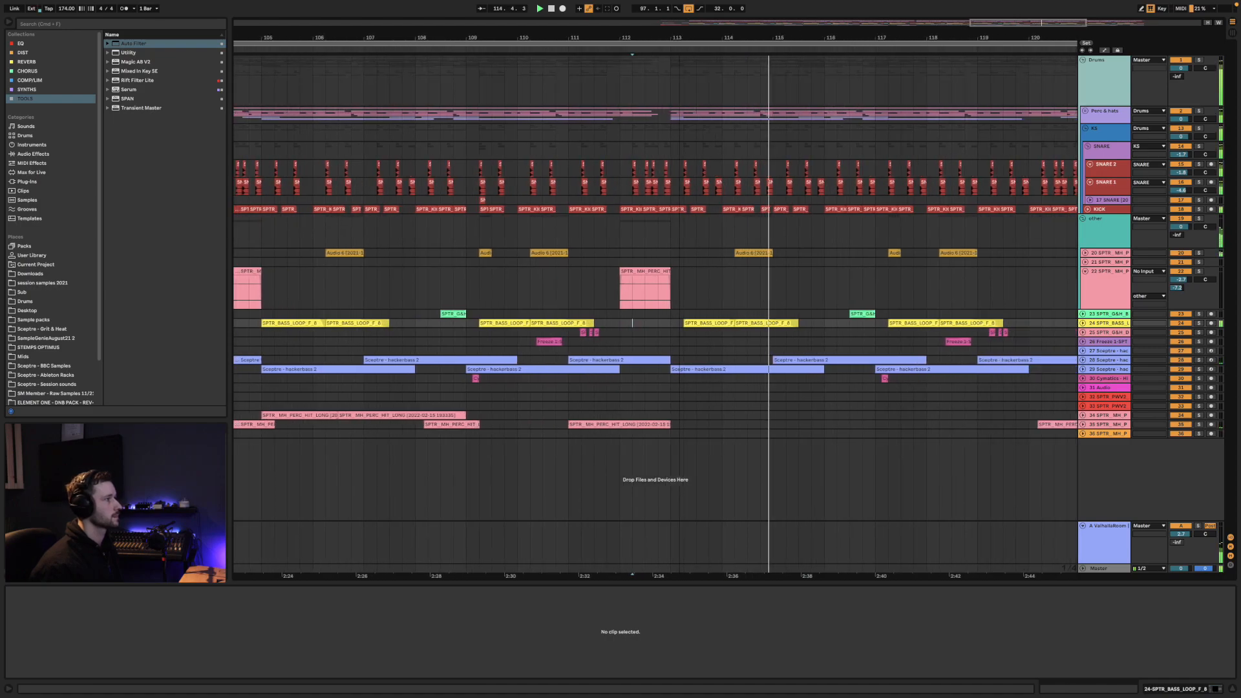
Unfold the hackerbass track containing the bar 115 clip, enlarge that clip's note editor and delete its first note, F0
click(1094, 362)
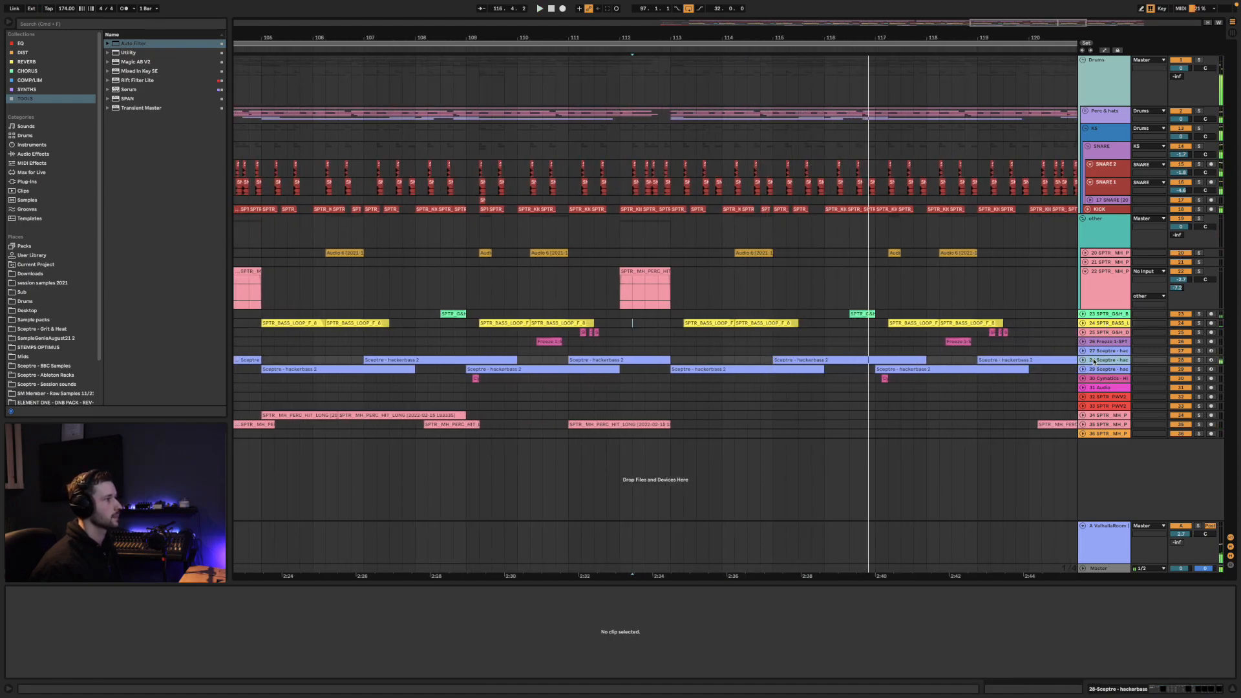
click(1082, 360)
click(800, 362)
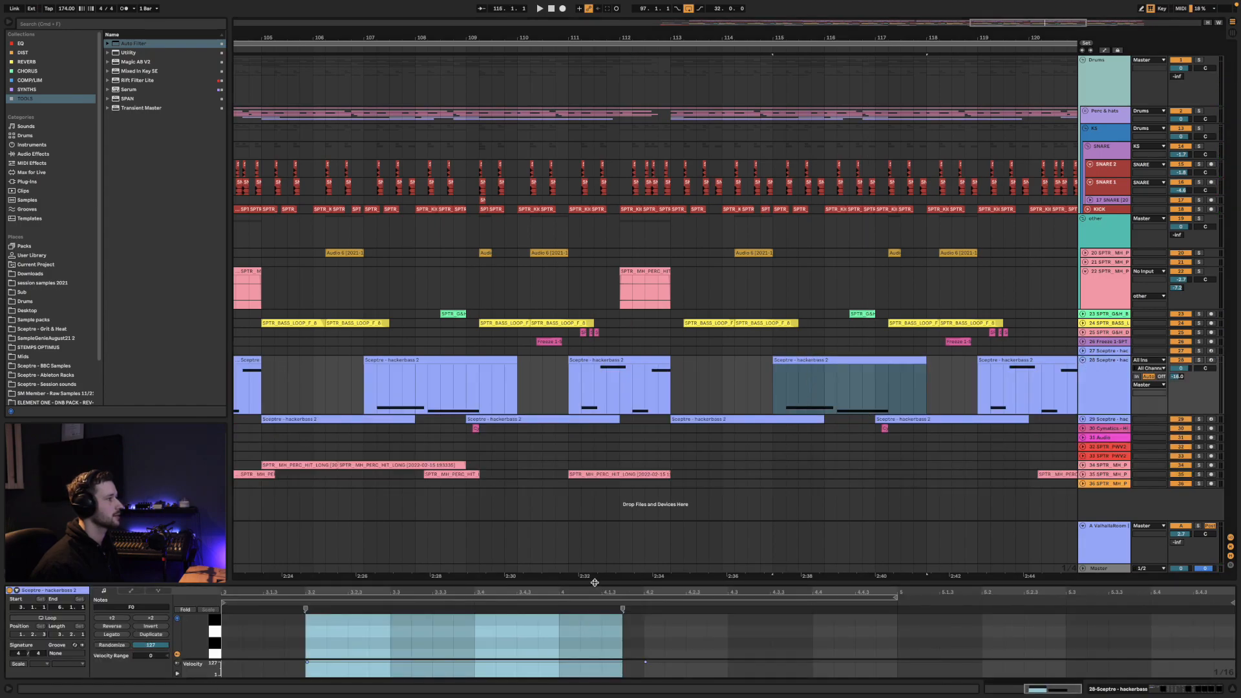
drag(594, 582, 582, 419)
scroll(524, 557, down, 3)
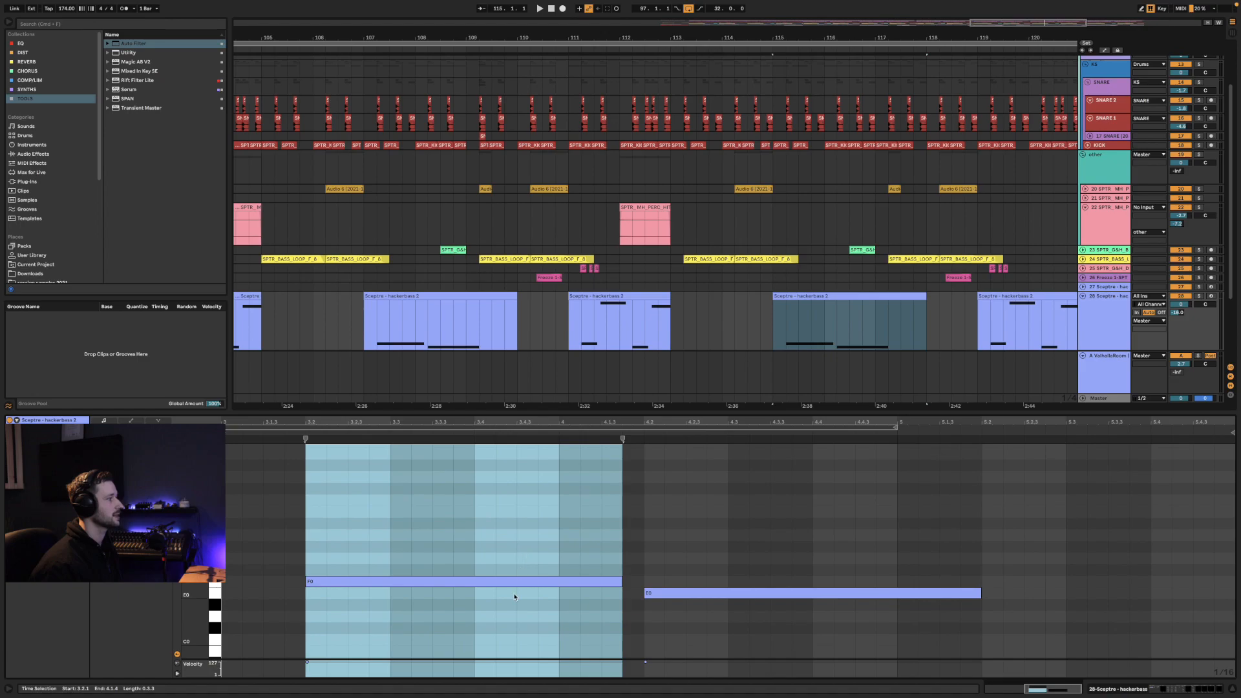
drag(513, 594, 510, 539)
key(Delete)
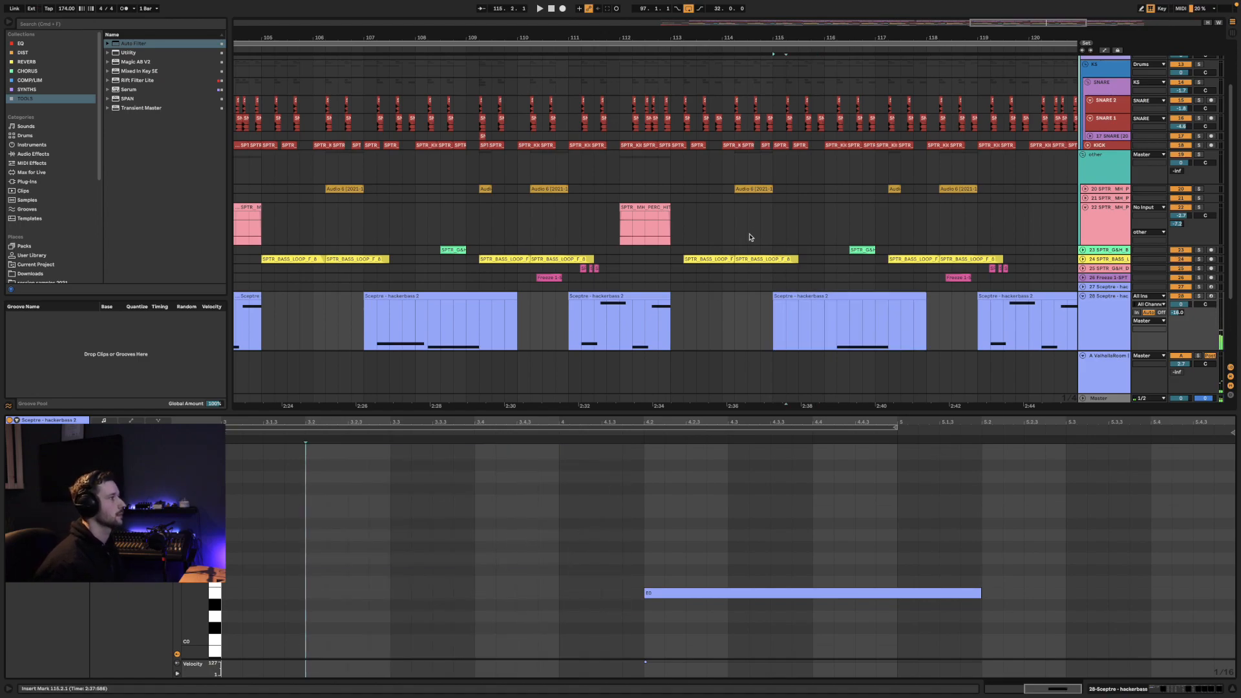
Play the duplicated section from 113.3 to hear the bass without the deleted note
click(704, 303)
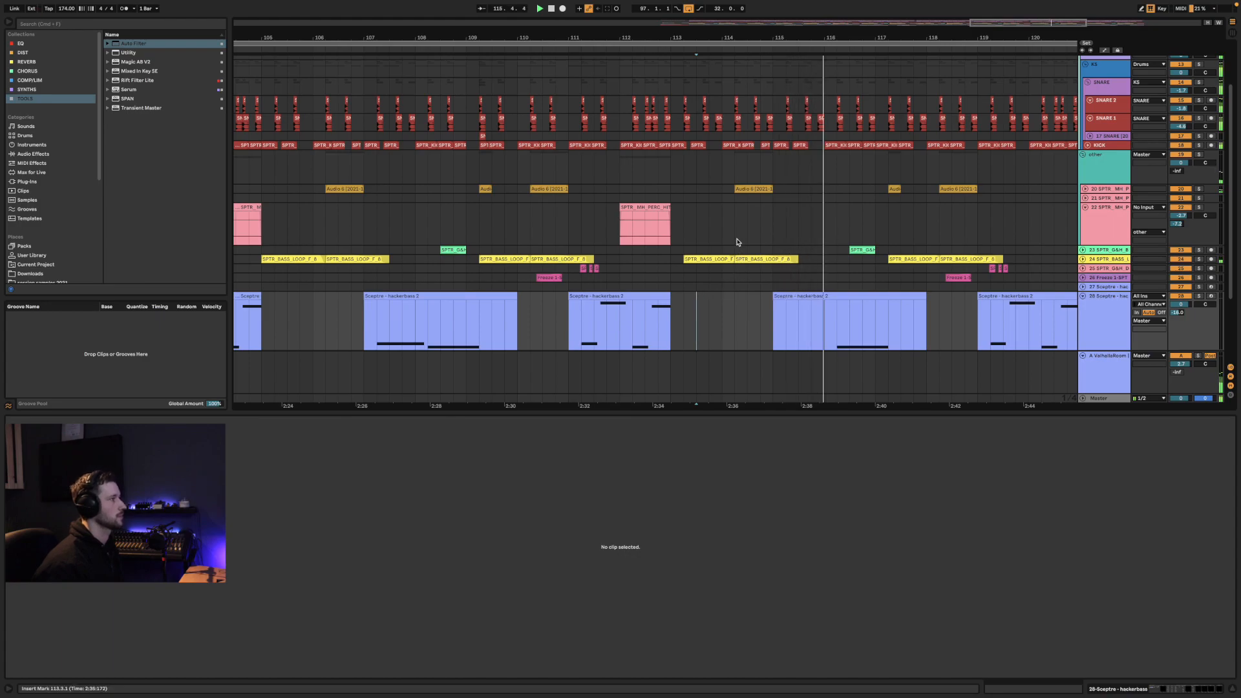
scroll(808, 242, down, 3)
scroll(799, 234, up, 4)
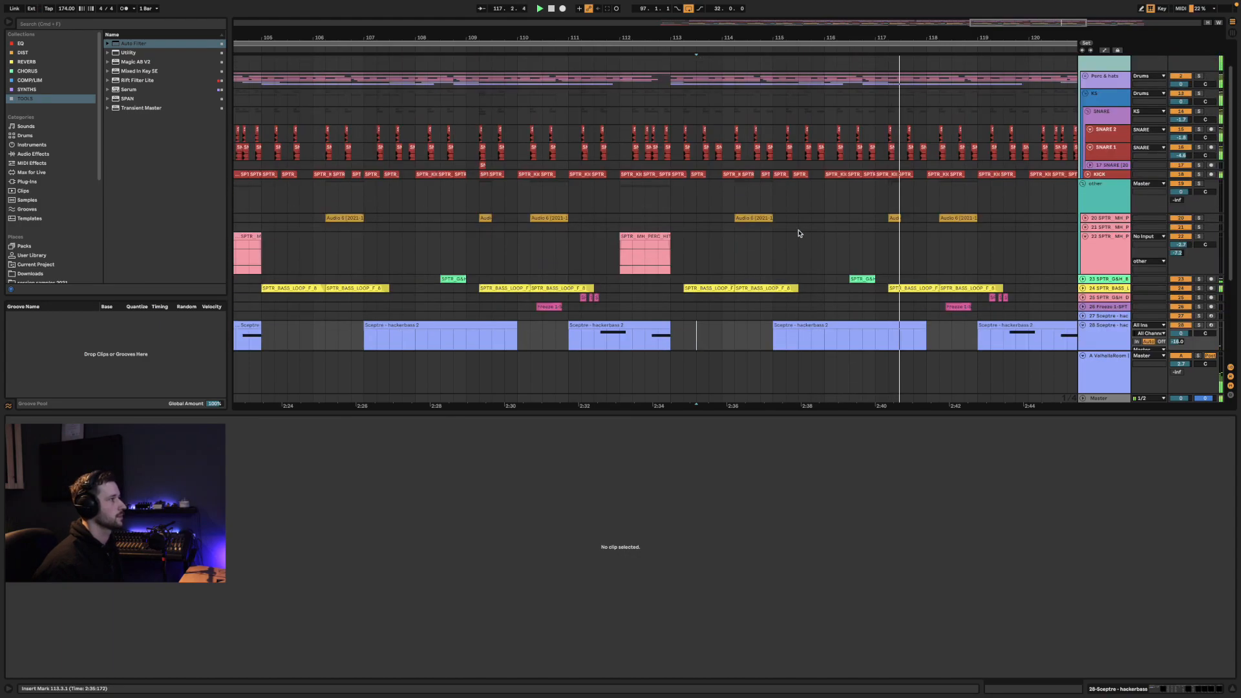
Copy the long percussion hit clip from bar 112 to 115.2.1, shift its start marker to the hit at about 137, and audition it
drag(638, 237, 803, 249)
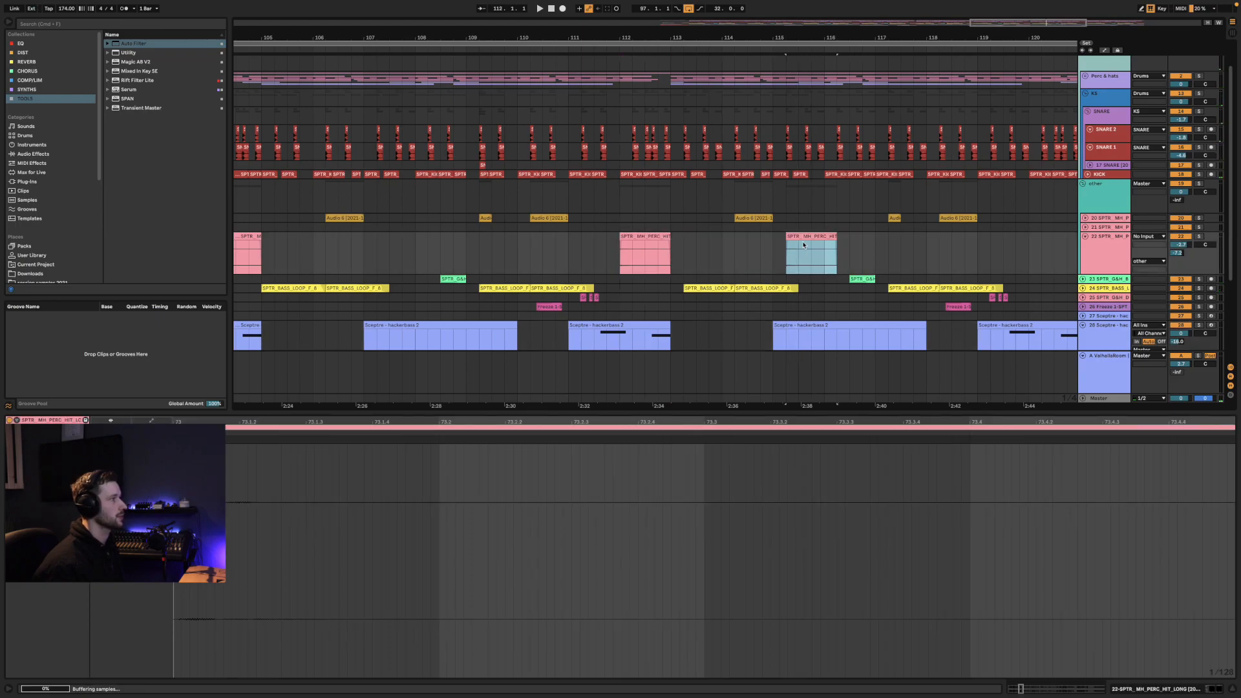
double_click(616, 423)
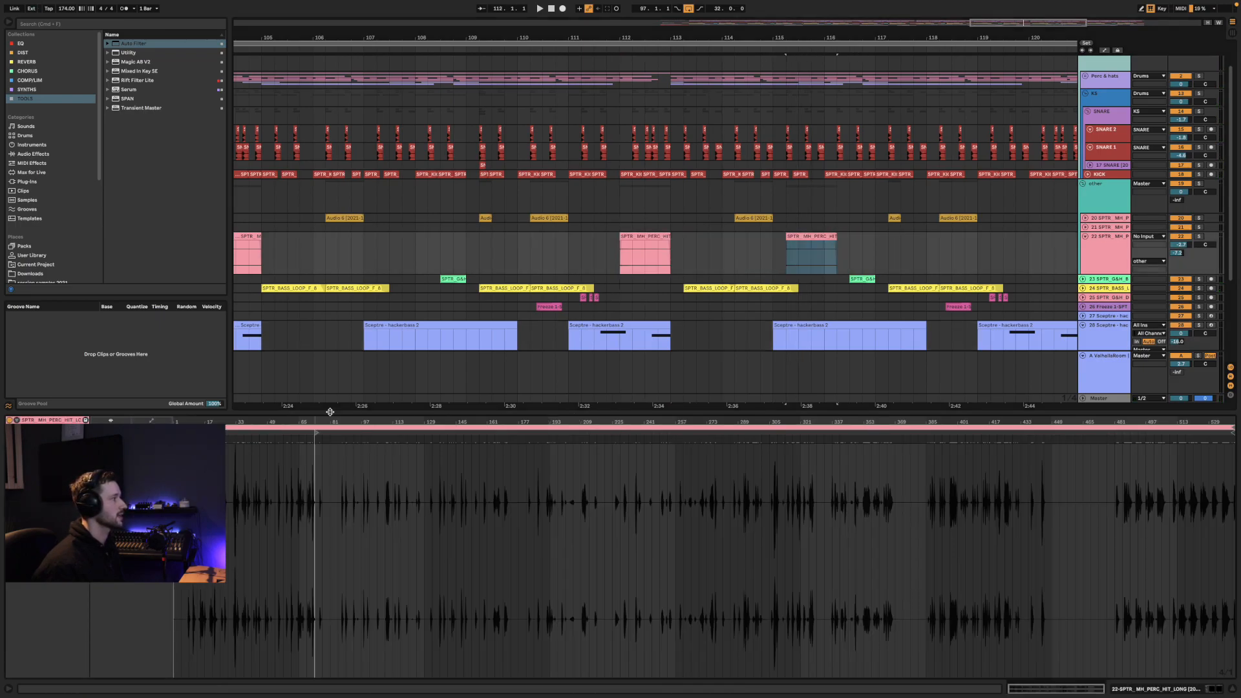
click(479, 433)
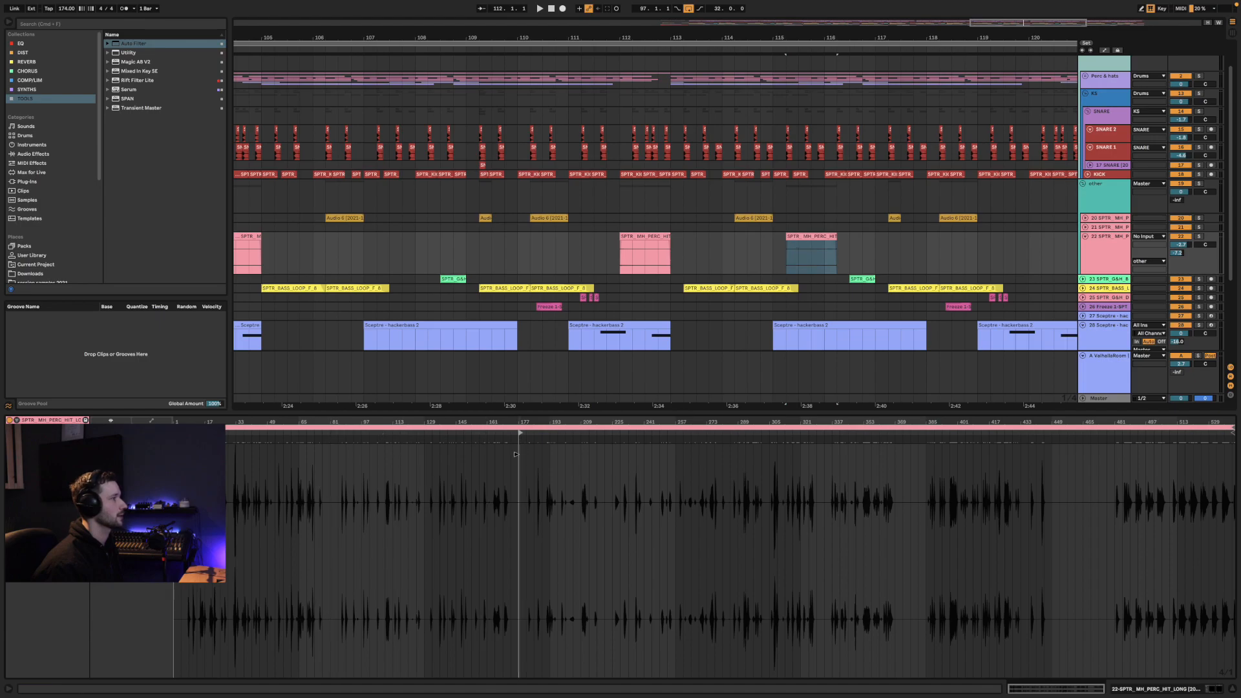
click(440, 466)
drag(443, 420, 446, 421)
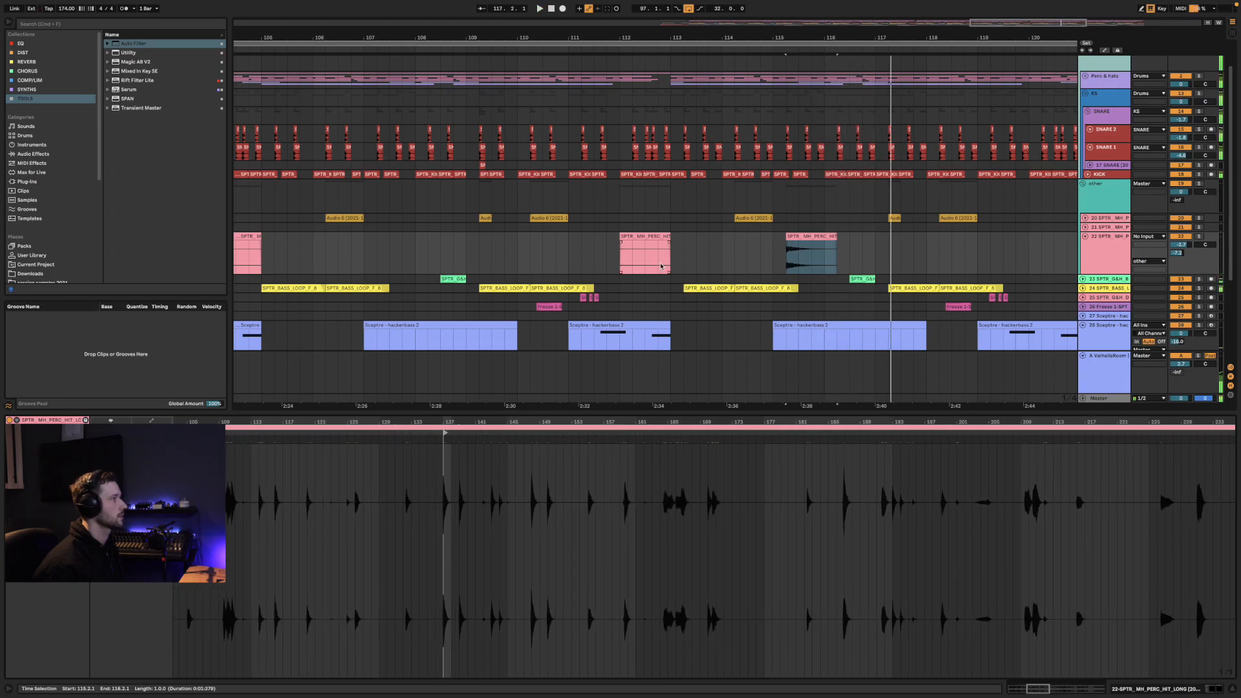
click(671, 264)
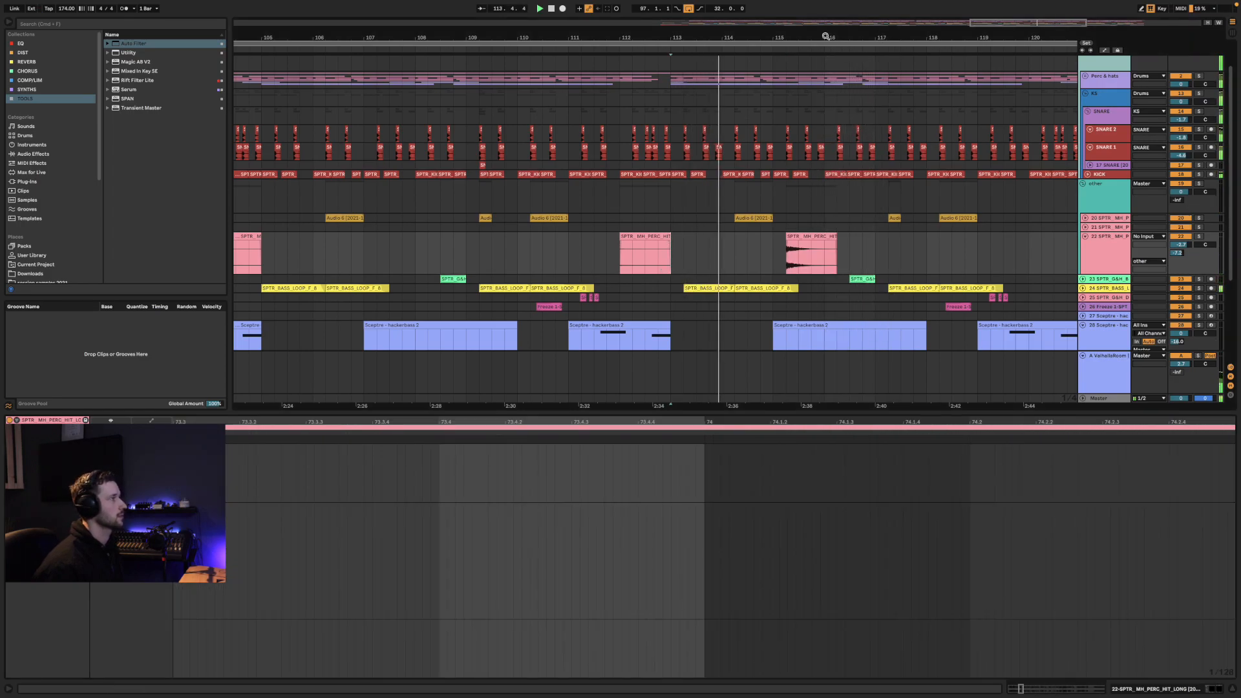
drag(823, 36, 769, 92)
In the hackerbass clip at bar 115, copy the E0 note to 3.2.1 and raise the note at 4.2.1 to F0
scroll(733, 137, down, 4)
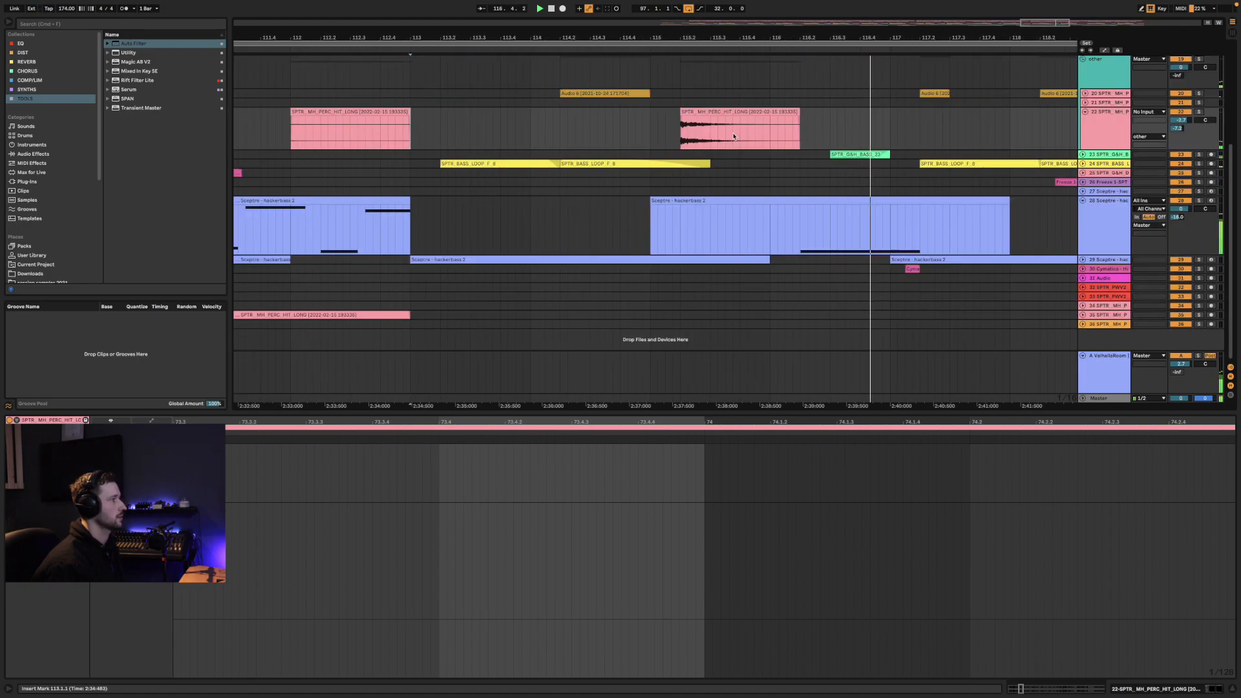
click(757, 200)
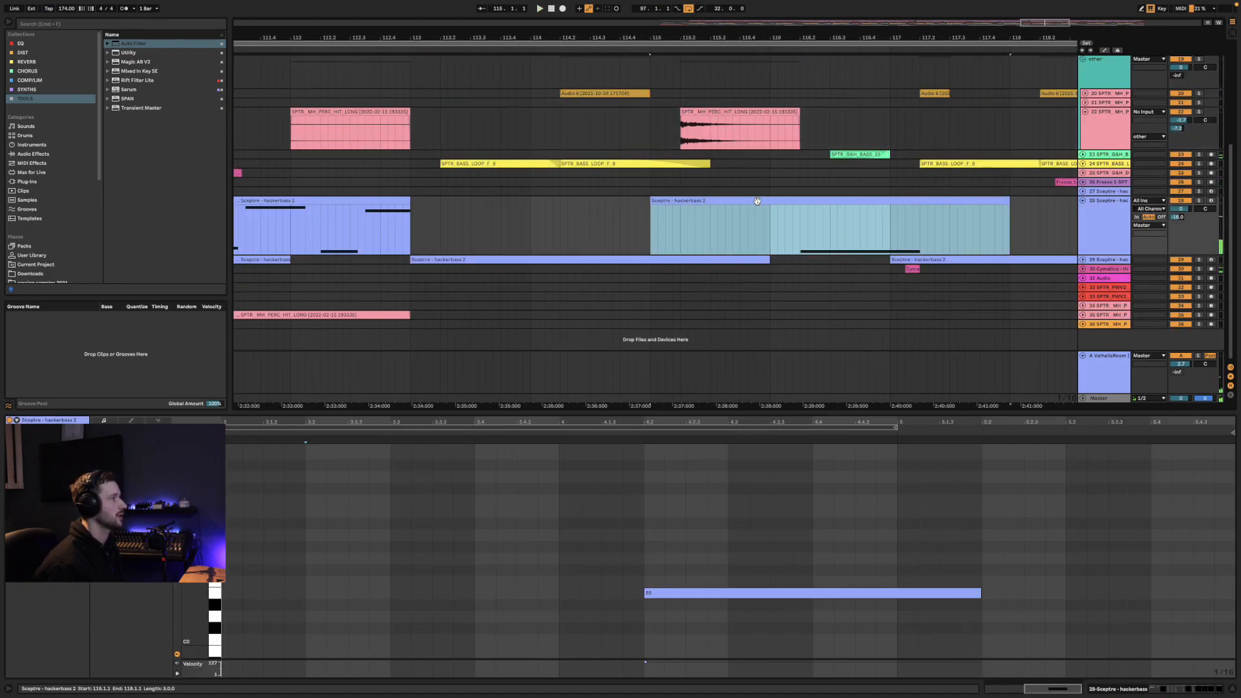
click(660, 594)
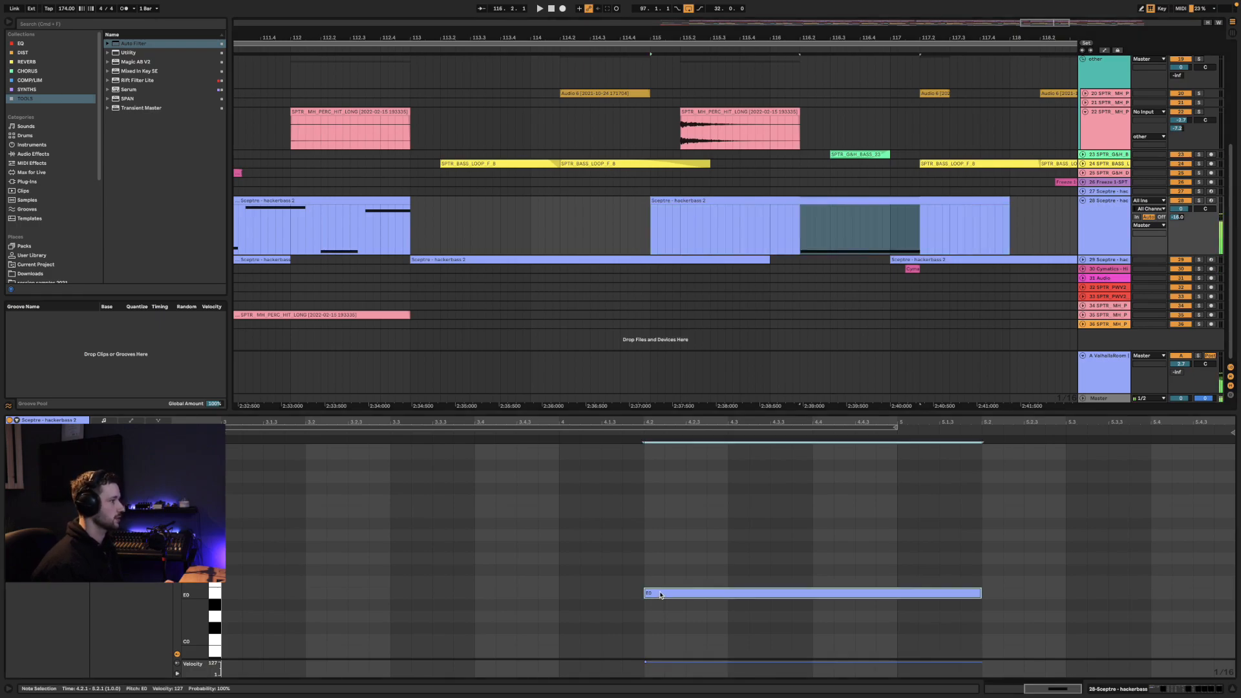
drag(659, 594, 406, 562)
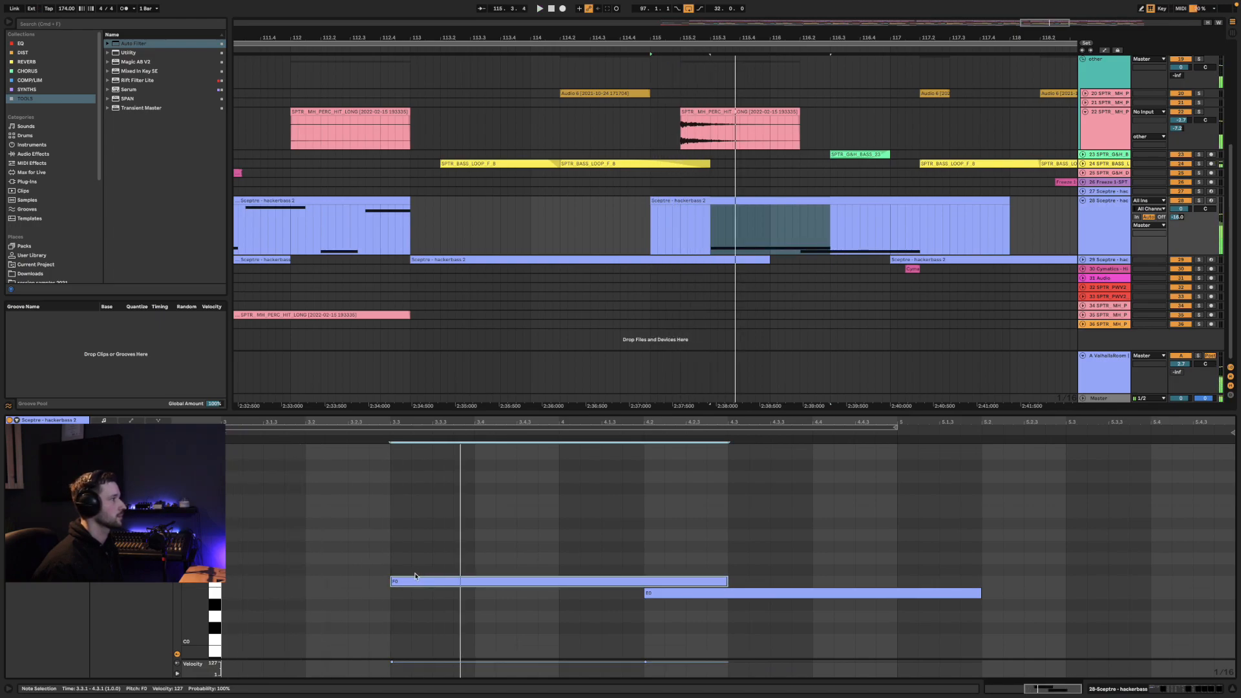
drag(414, 581, 325, 586)
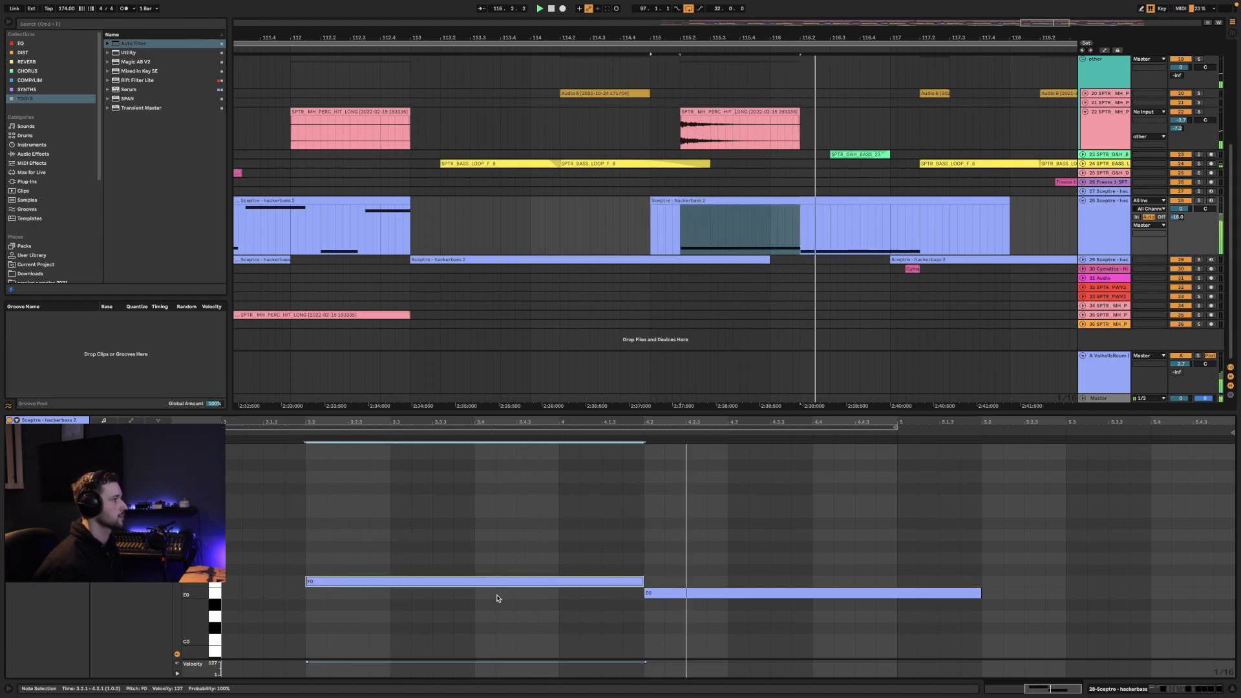
drag(489, 587, 491, 593)
drag(674, 590, 671, 579)
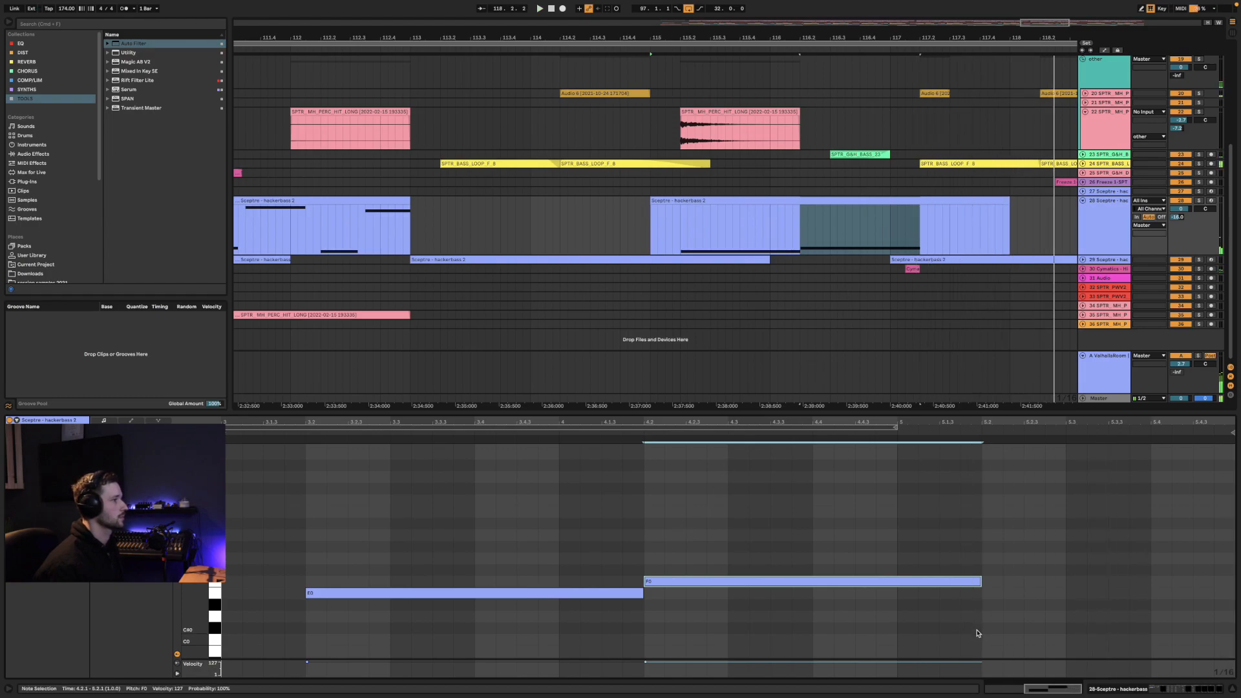
Shorten the F0 note to end at 4.4.1 and place a two-beat F1 note at 5.1.1
drag(981, 583, 958, 447)
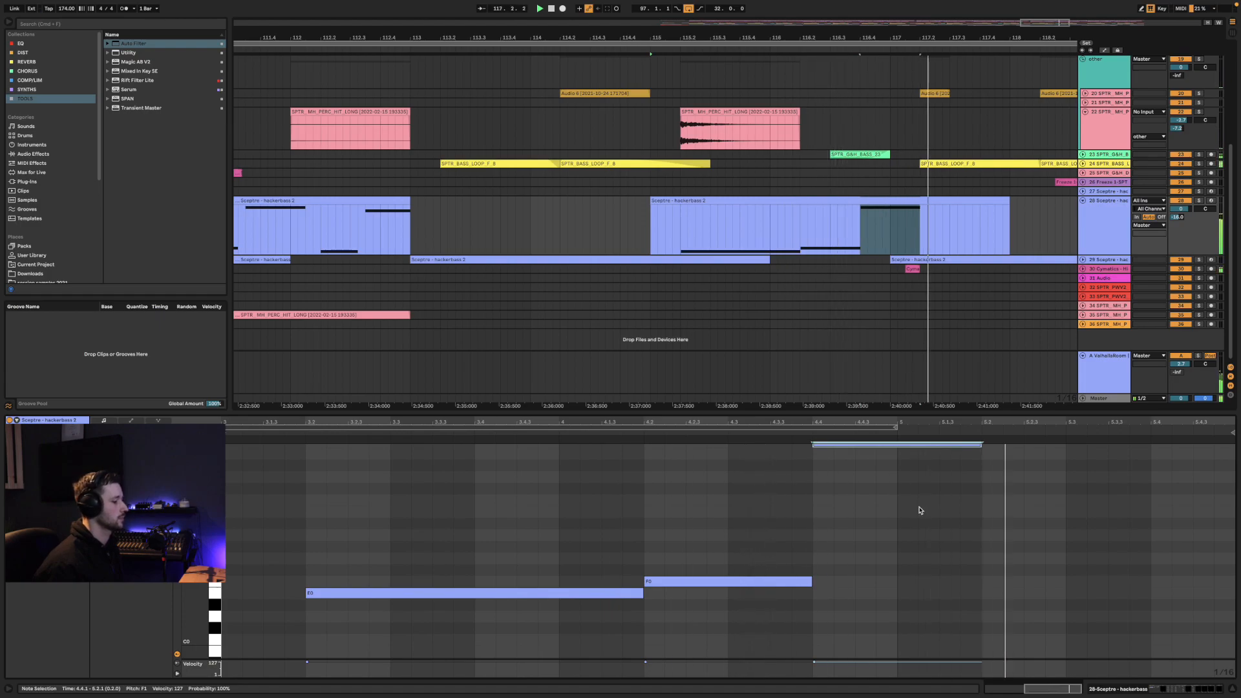
drag(859, 448, 902, 448)
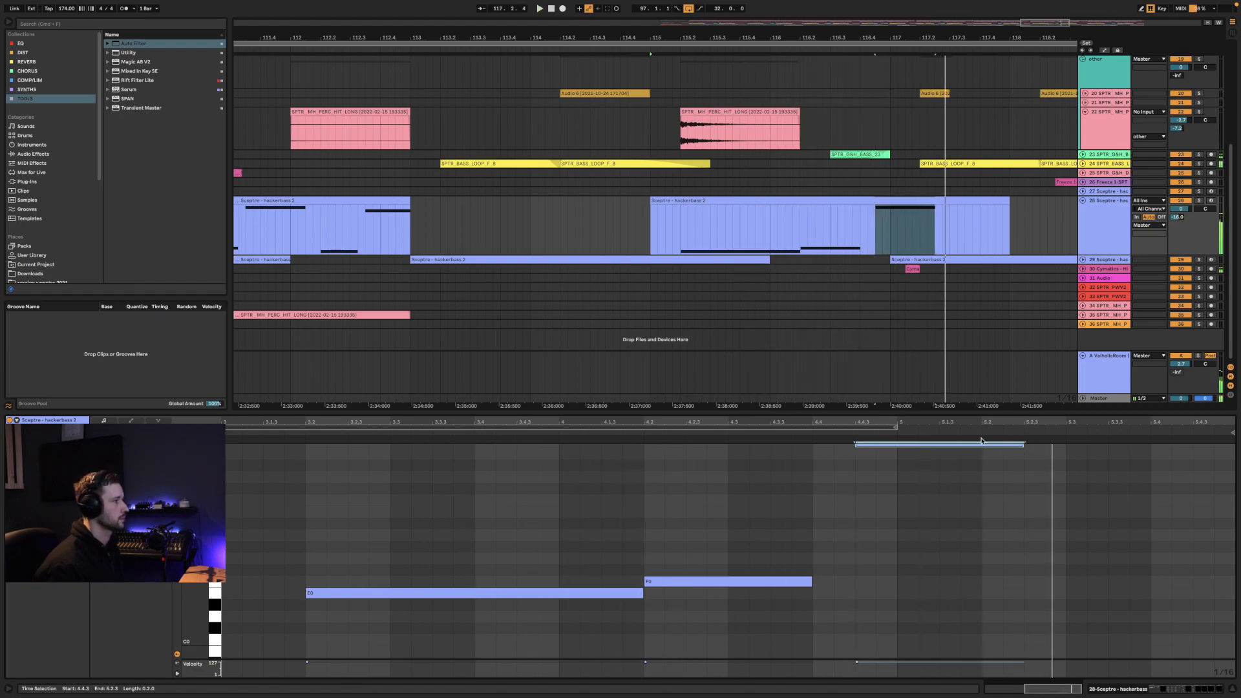
drag(926, 448, 934, 448)
key(space)
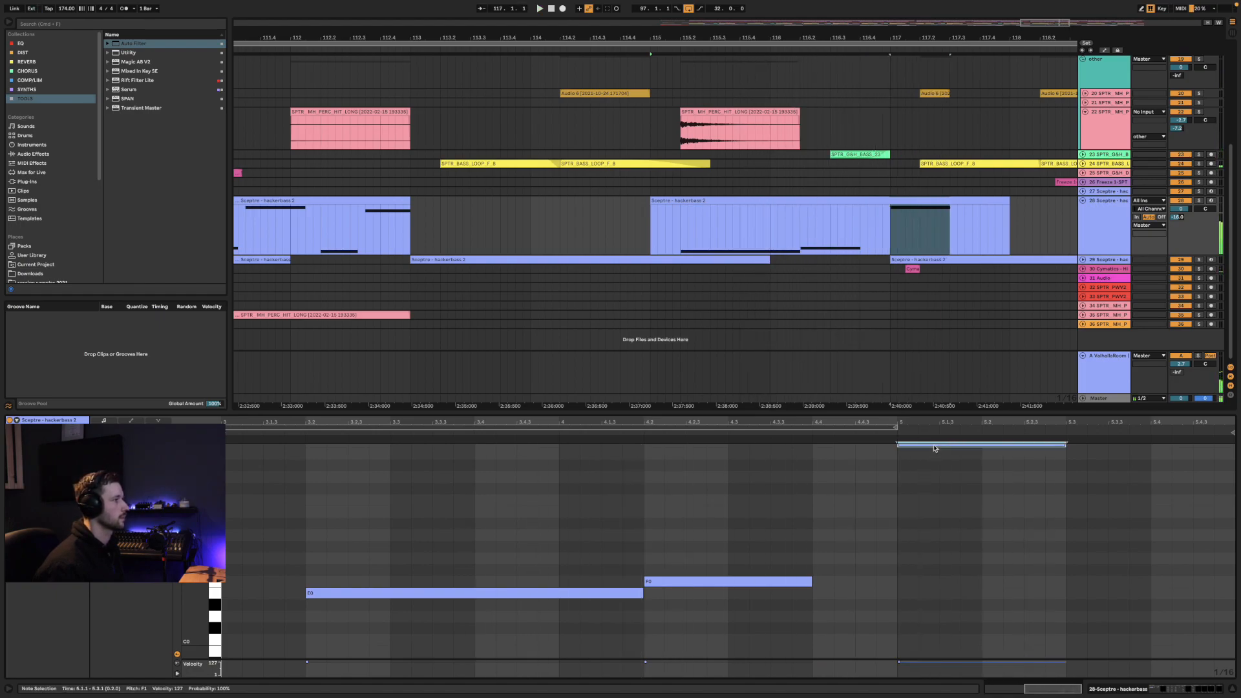
Audition the bar 115 hackerbass clip, and move its F1 note to start at 4.3.1
click(881, 198)
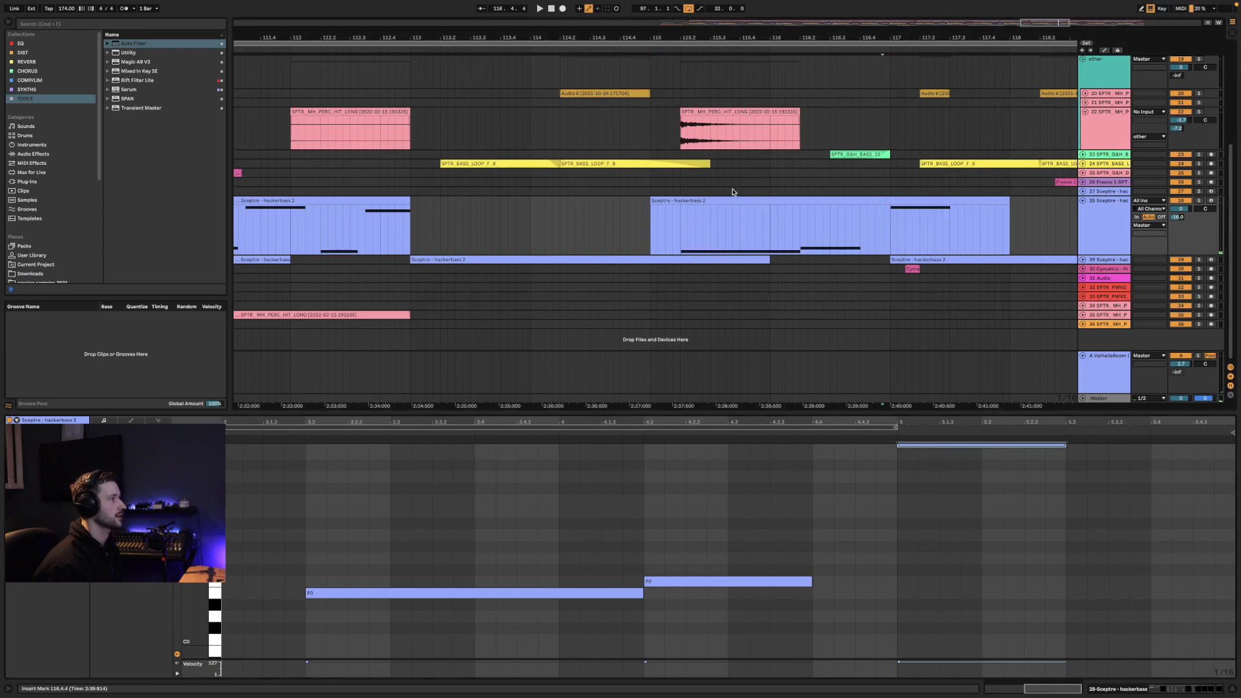
click(672, 227)
key(space)
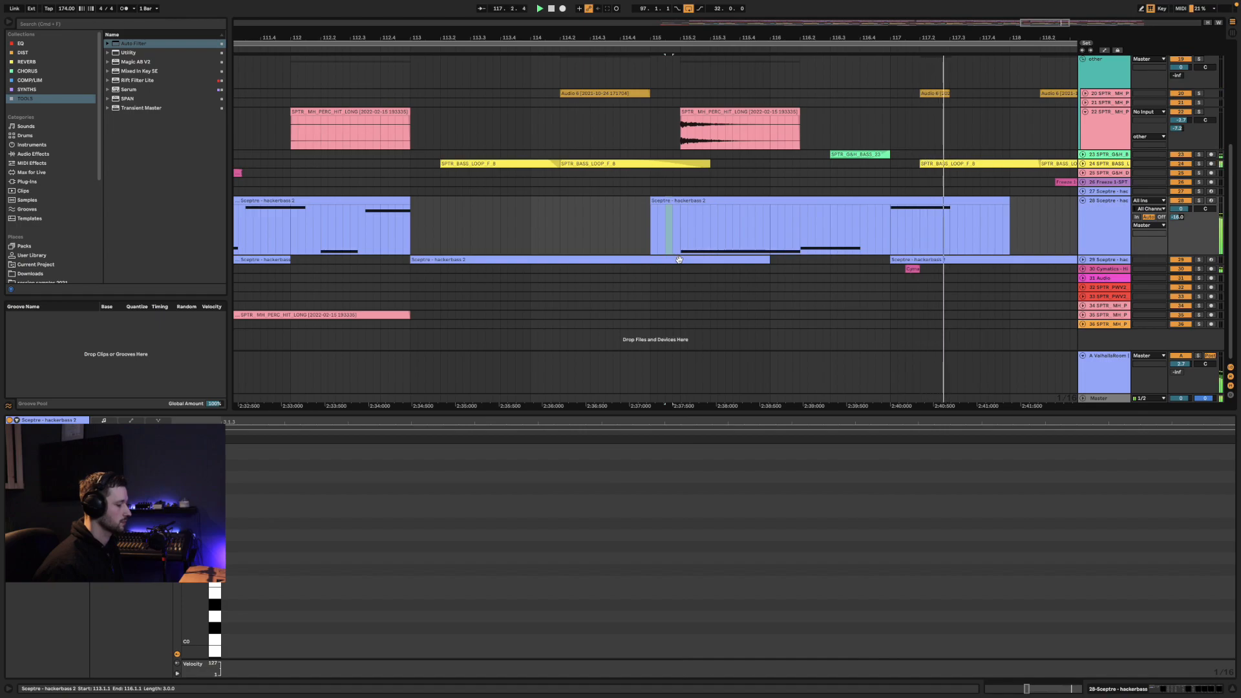
click(899, 199)
drag(911, 447, 739, 447)
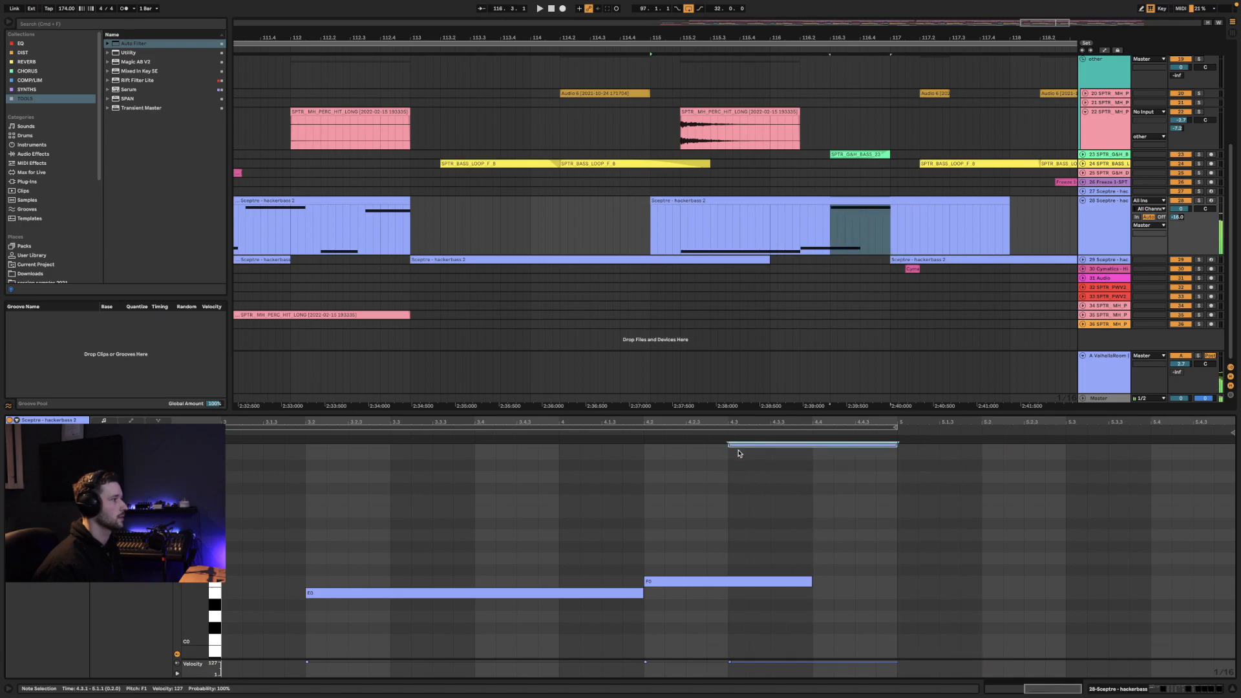
key(space)
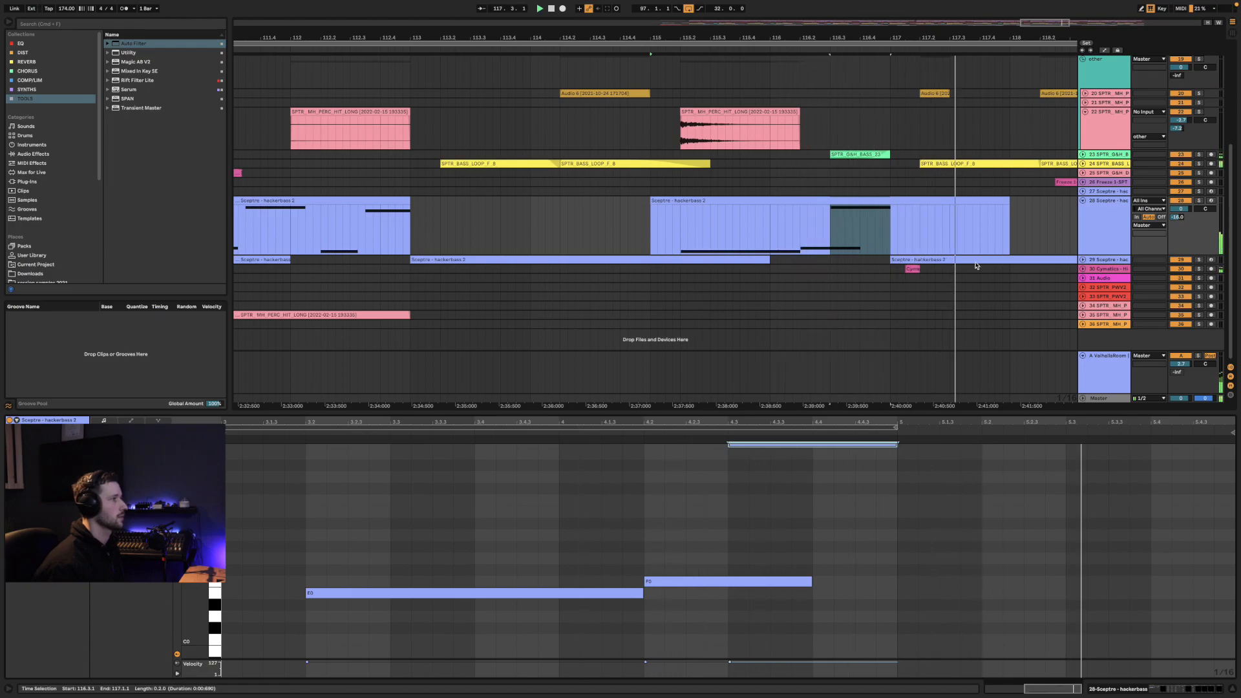
Duplicate the upper hackerbass track and clear the copied clips from bar 96 to 113 and from bar 114 to 131
click(1109, 224)
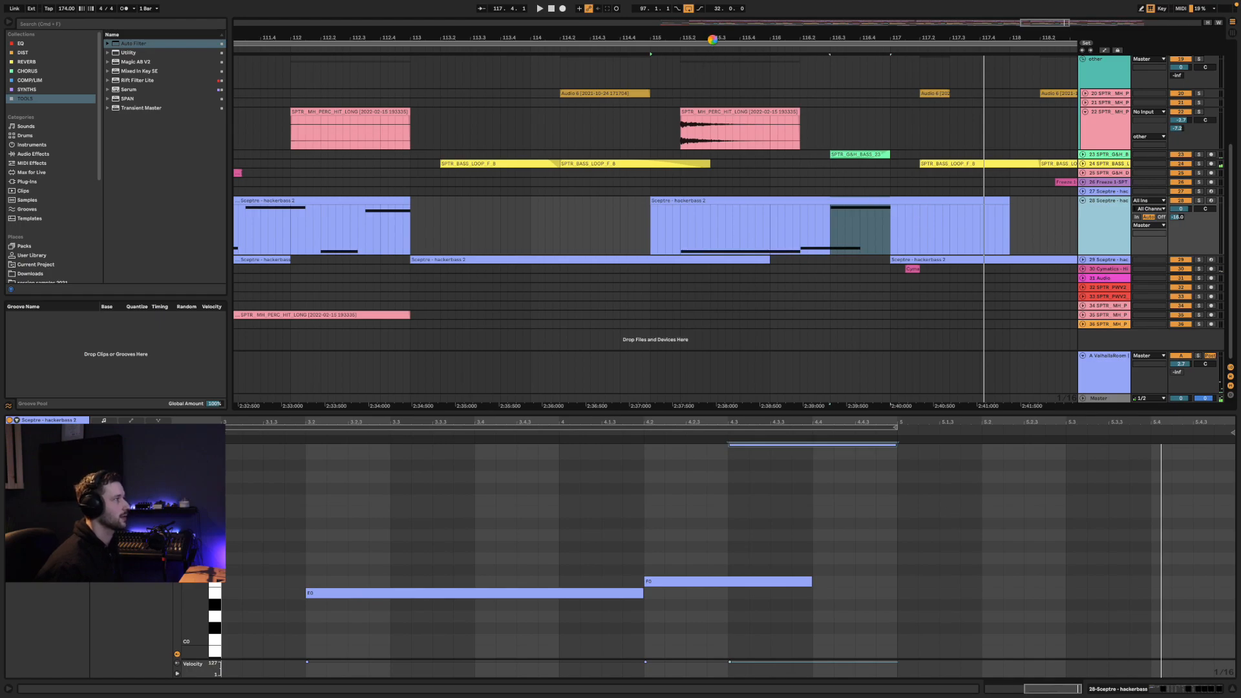
drag(713, 37, 849, 6)
drag(831, 264, 647, 284)
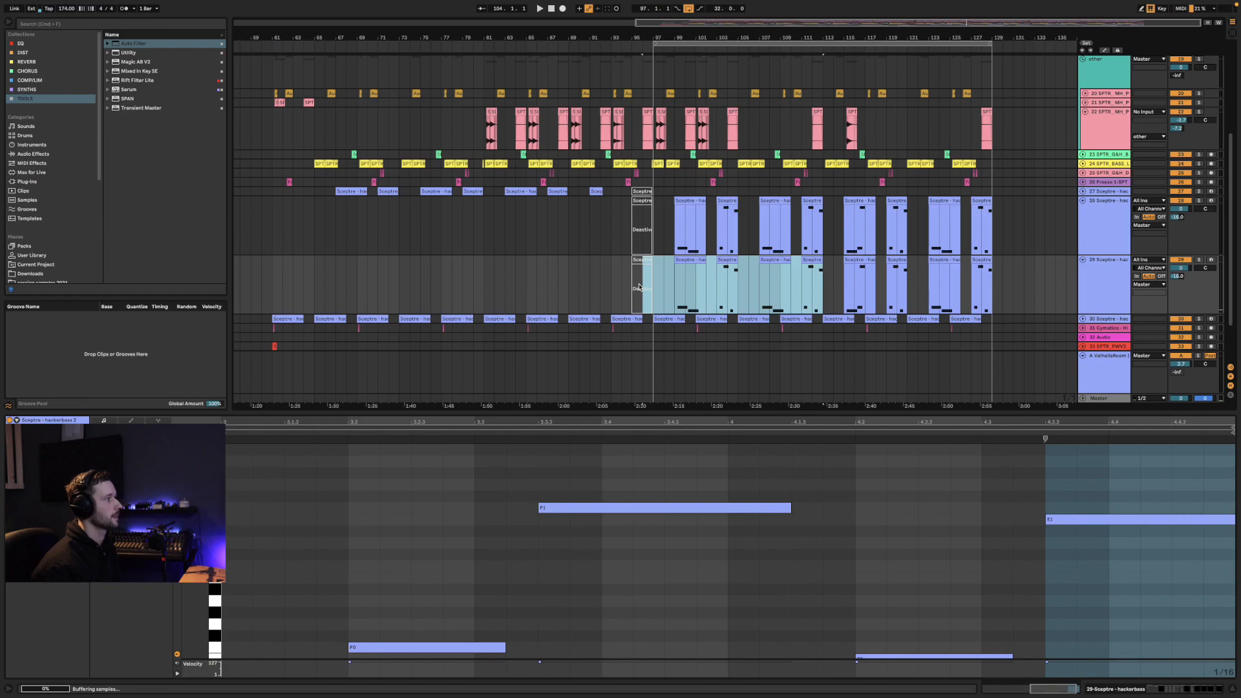
key(Delete)
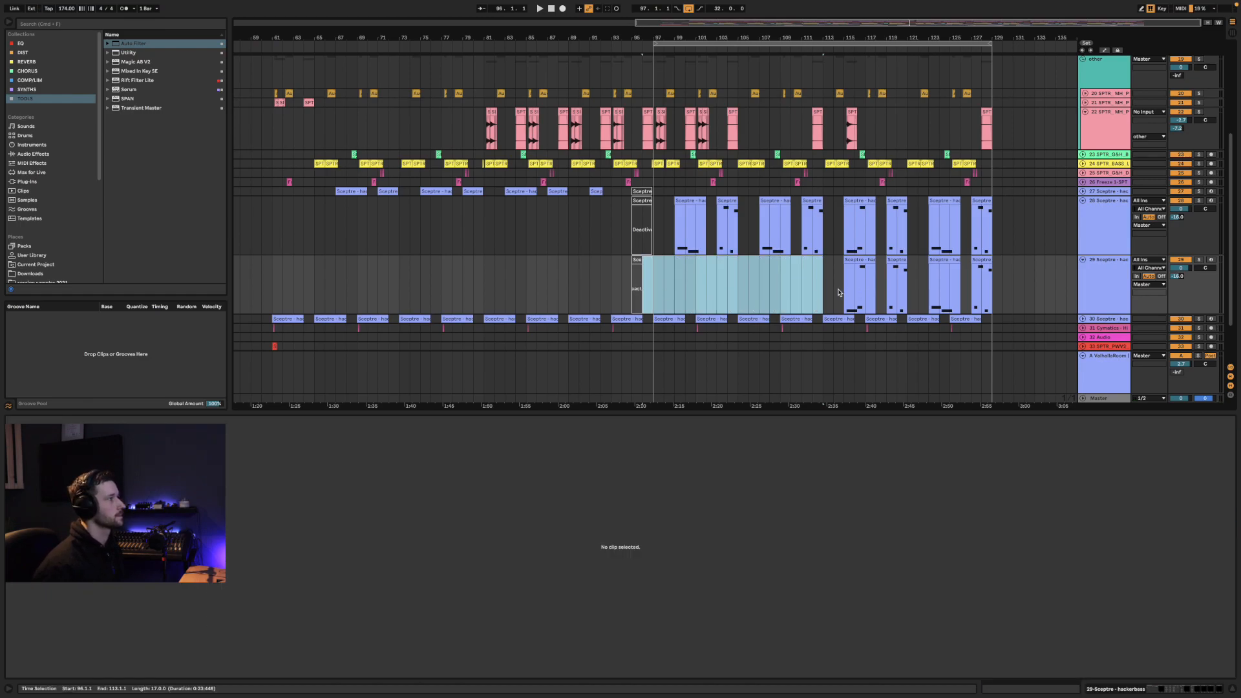
drag(839, 292, 1013, 276)
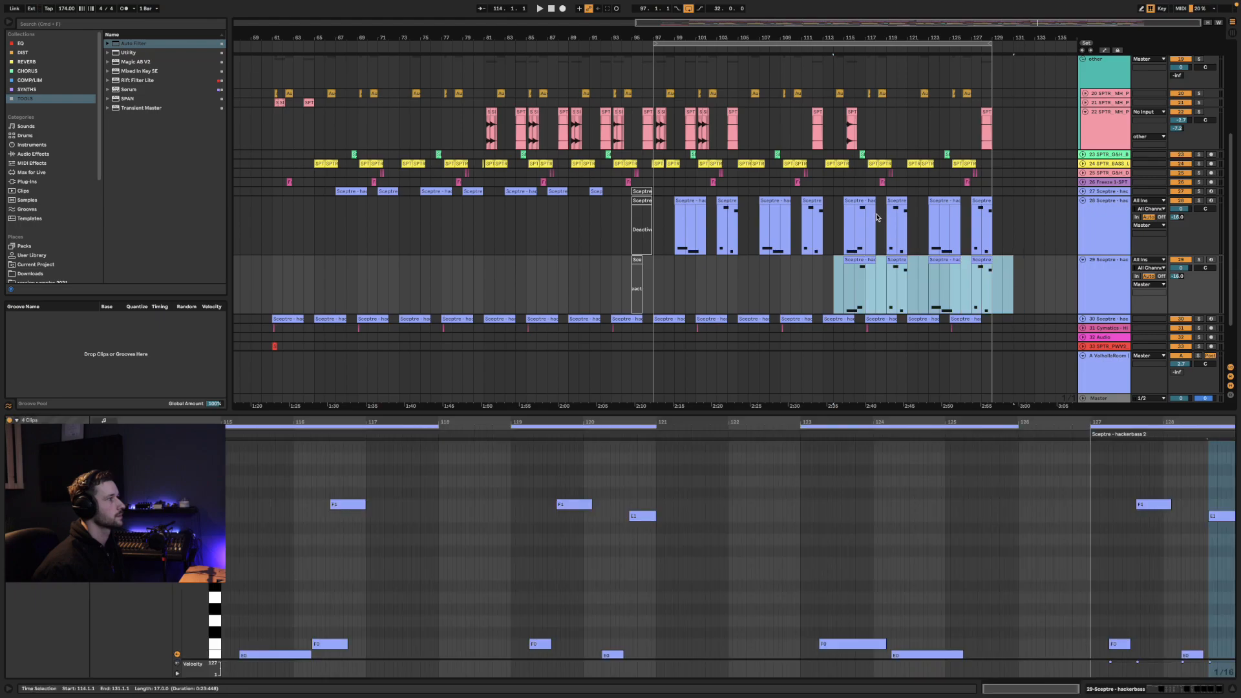
Move the bar 115 hackerbass clip straight down onto the duplicated track and play from bar 114
drag(858, 201, 839, 284)
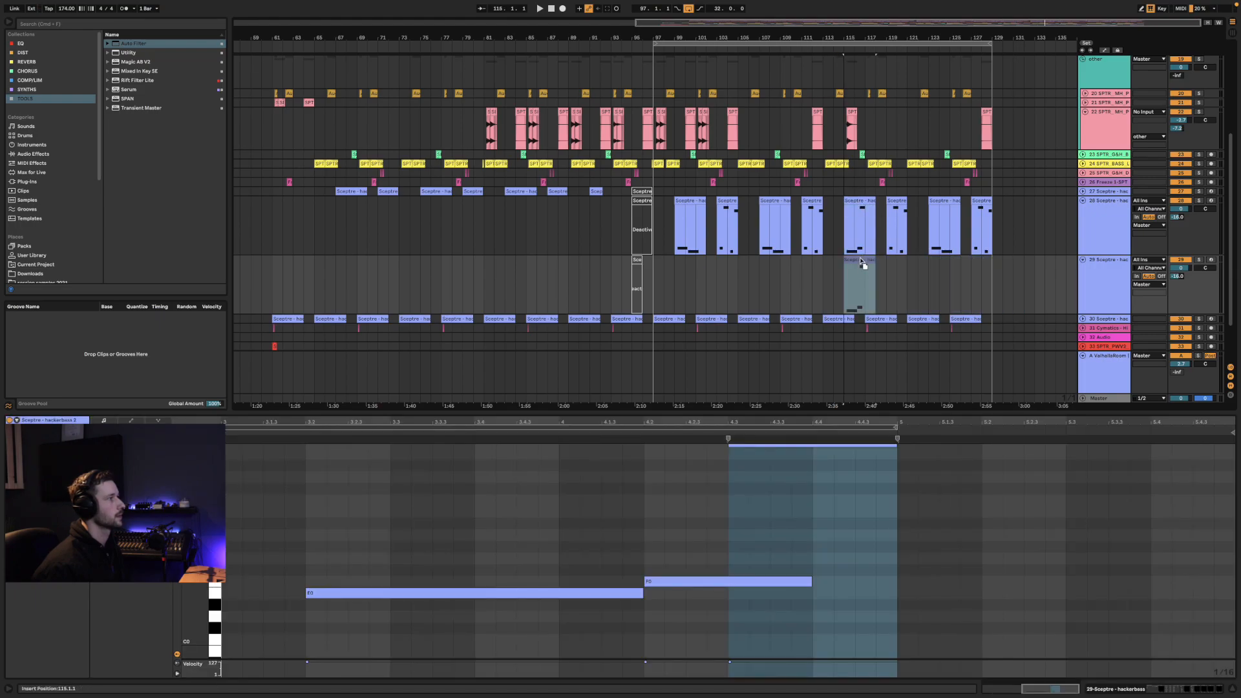
click(835, 284)
key(space)
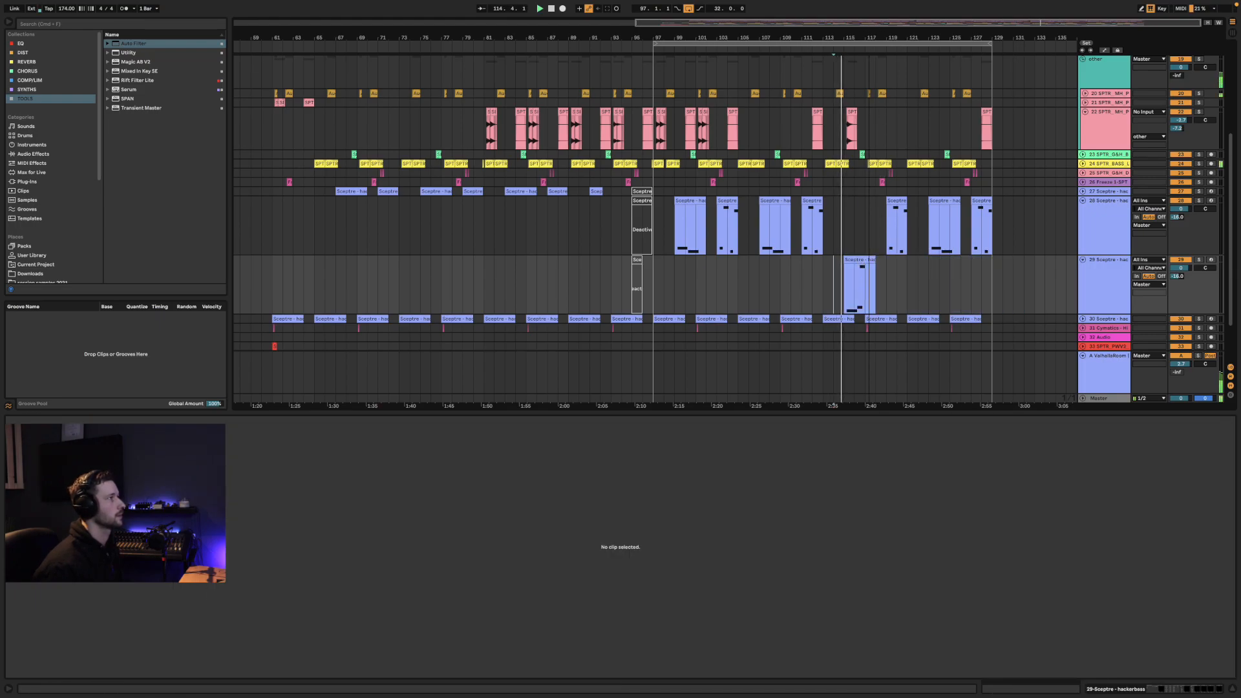
key(plus)
key(plus)
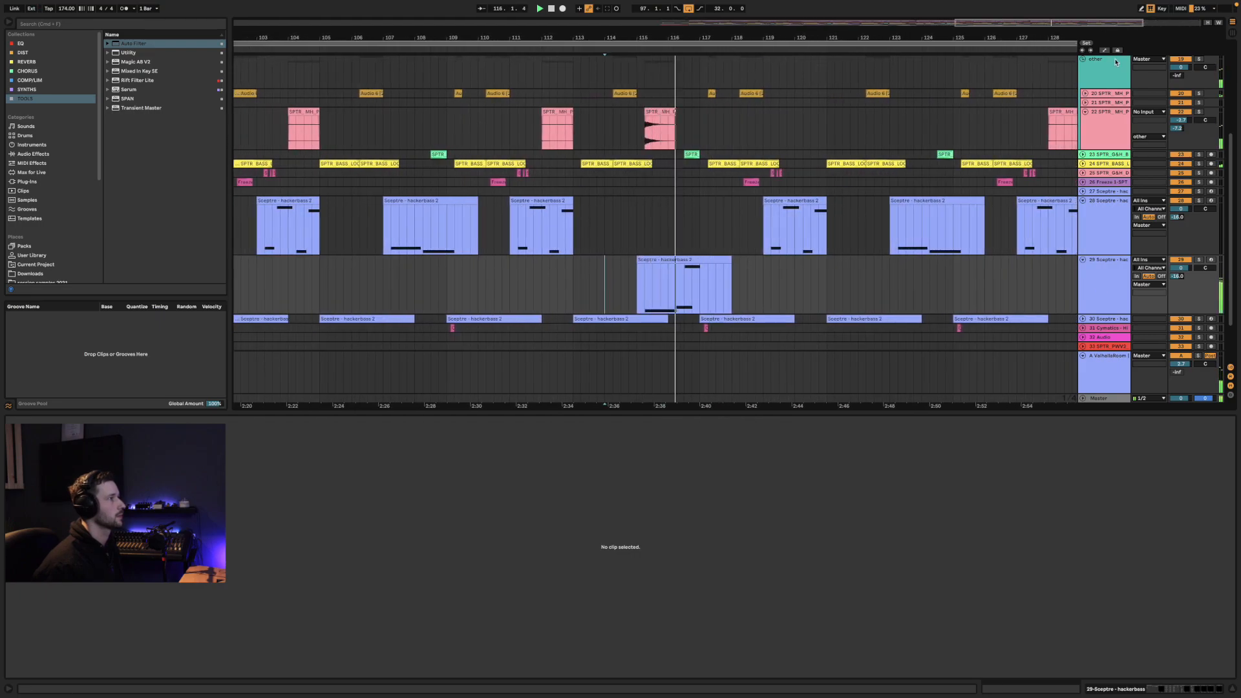
Place another long percussion hit at 116.2.1 to match the F0 note, shift its start marker to the hit near 139, and audition it
click(694, 258)
click(673, 586)
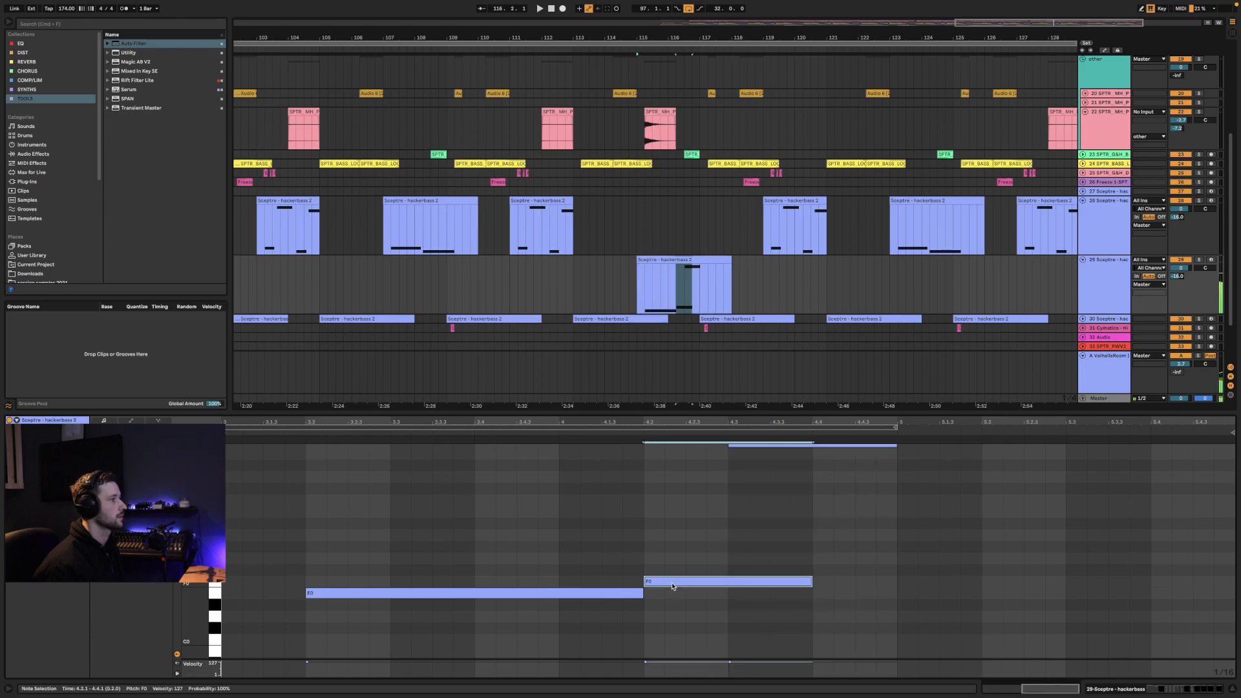
click(614, 596)
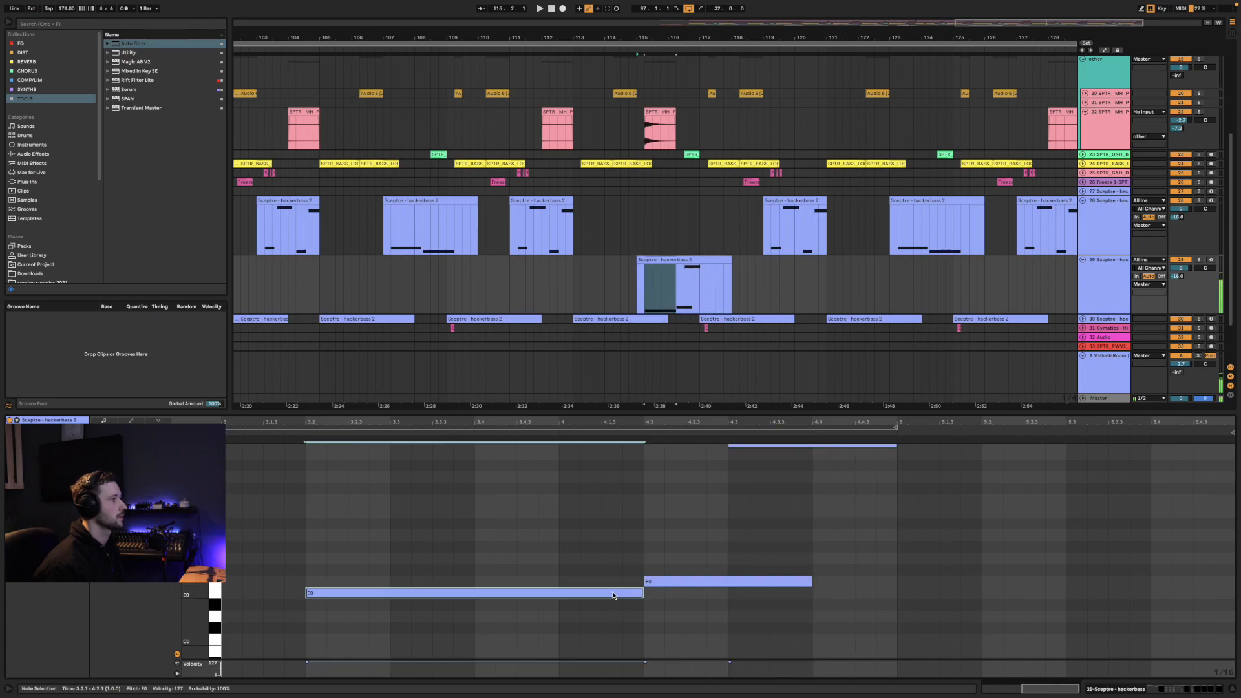
click(673, 584)
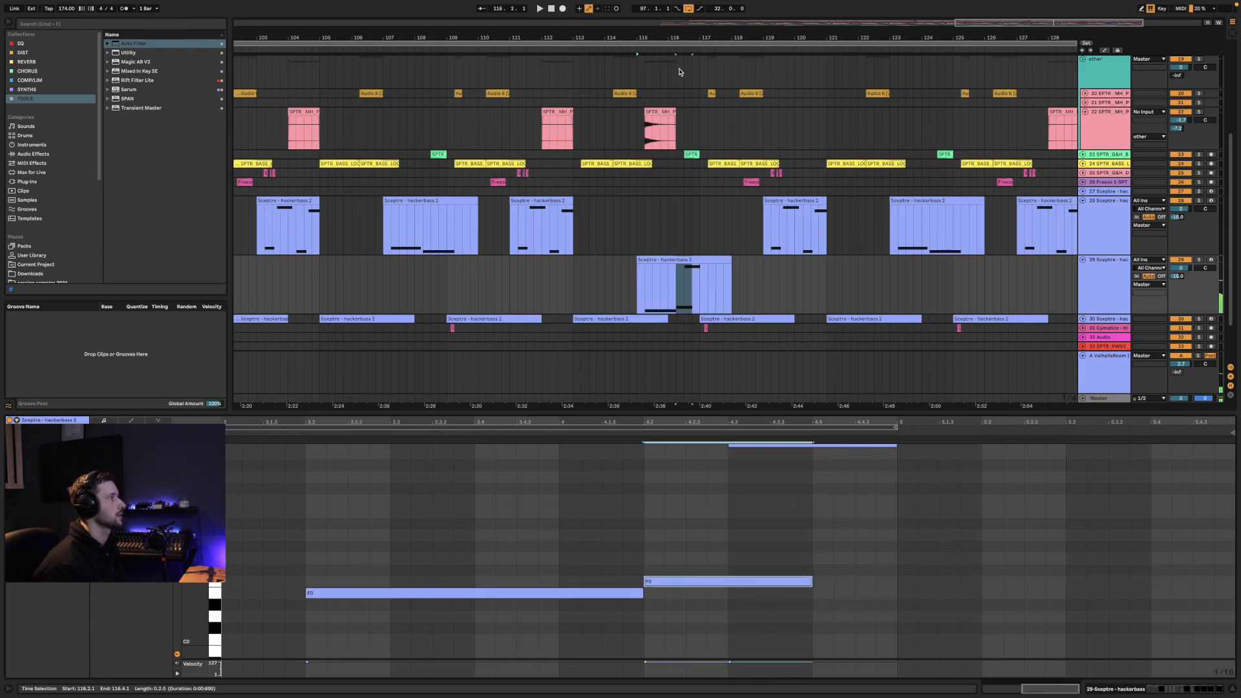
drag(670, 29, 709, 119)
click(624, 481)
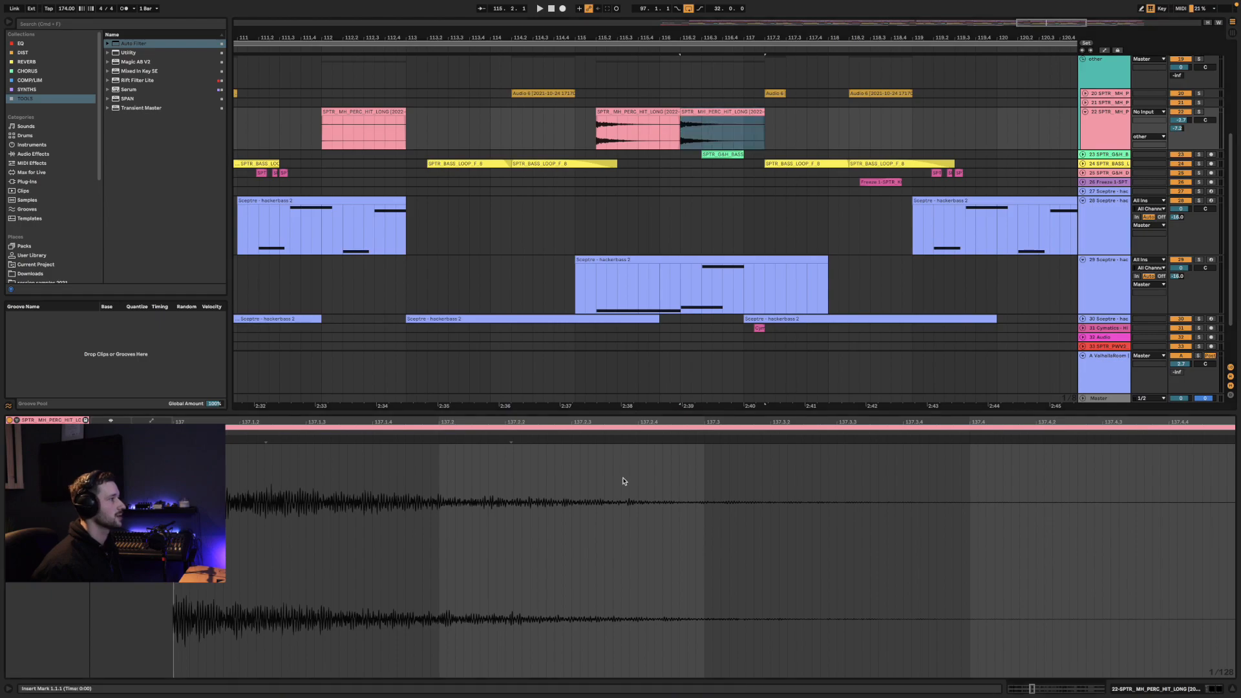
mouse_move(637, 424)
mouse_down()
mouse_move(634, 408)
mouse_move(628, 435)
mouse_up()
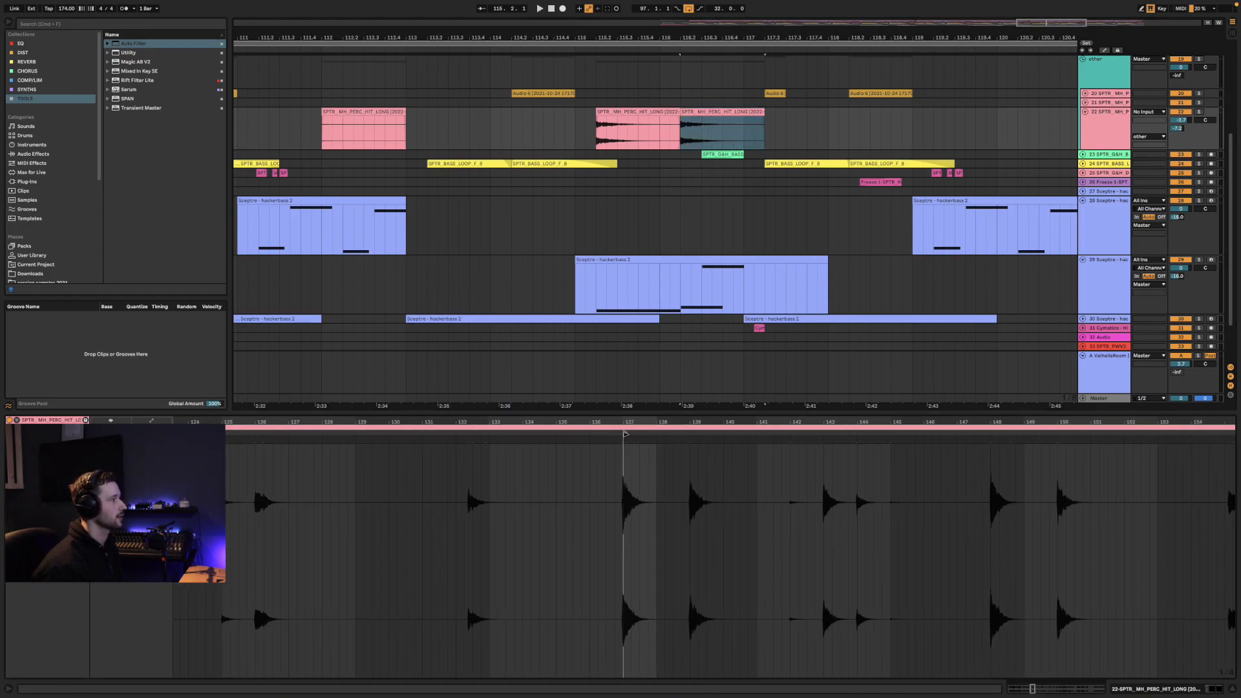
click(690, 437)
key(space)
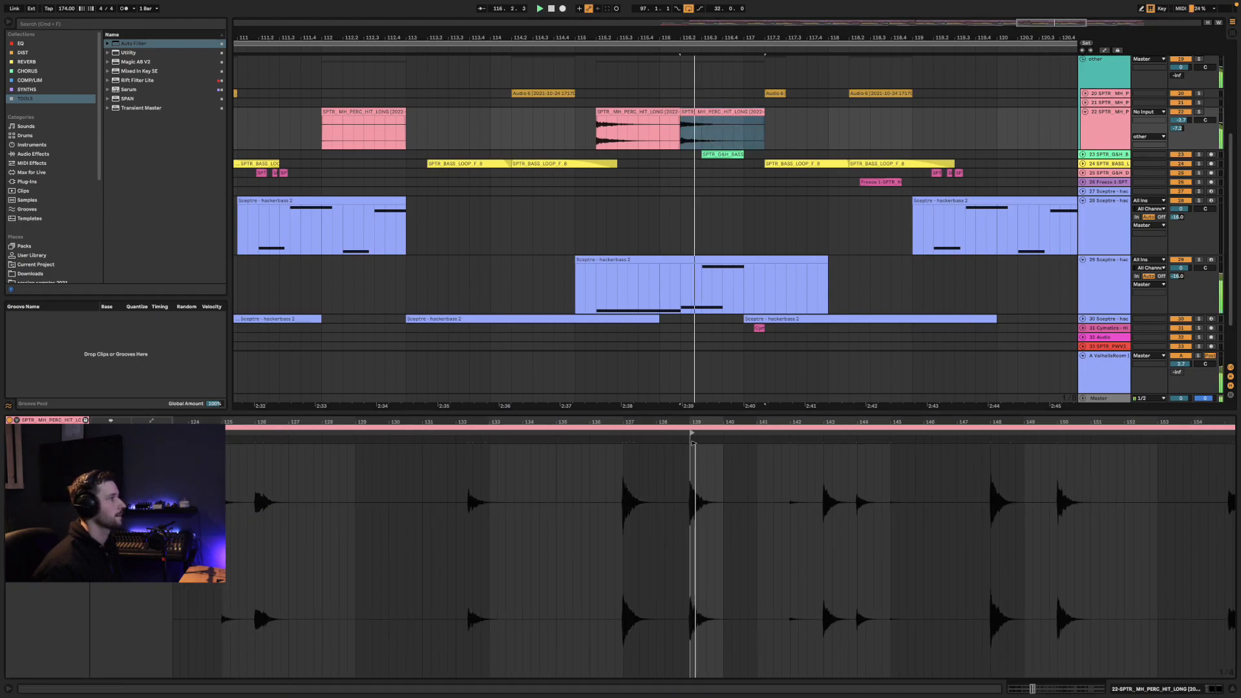
key(space)
key(space)
key(space)
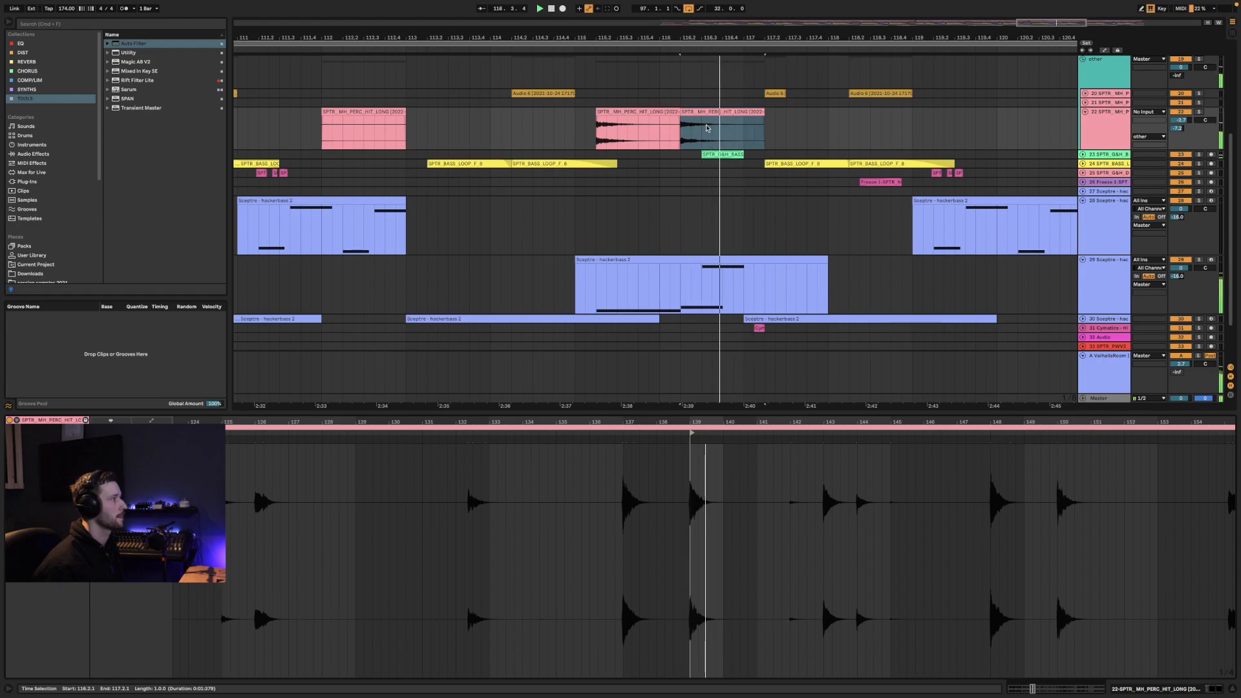
Add a third long percussion hit at 116.3.1 with its start marker at the hit near 148, and extend its end to 118.1.1
drag(703, 130, 744, 112)
click(716, 112)
click(725, 113)
key(space)
mouse_move(658, 422)
mouse_down()
mouse_move(648, 368)
mouse_move(643, 435)
mouse_move(806, 454)
mouse_up()
key(space)
key(space)
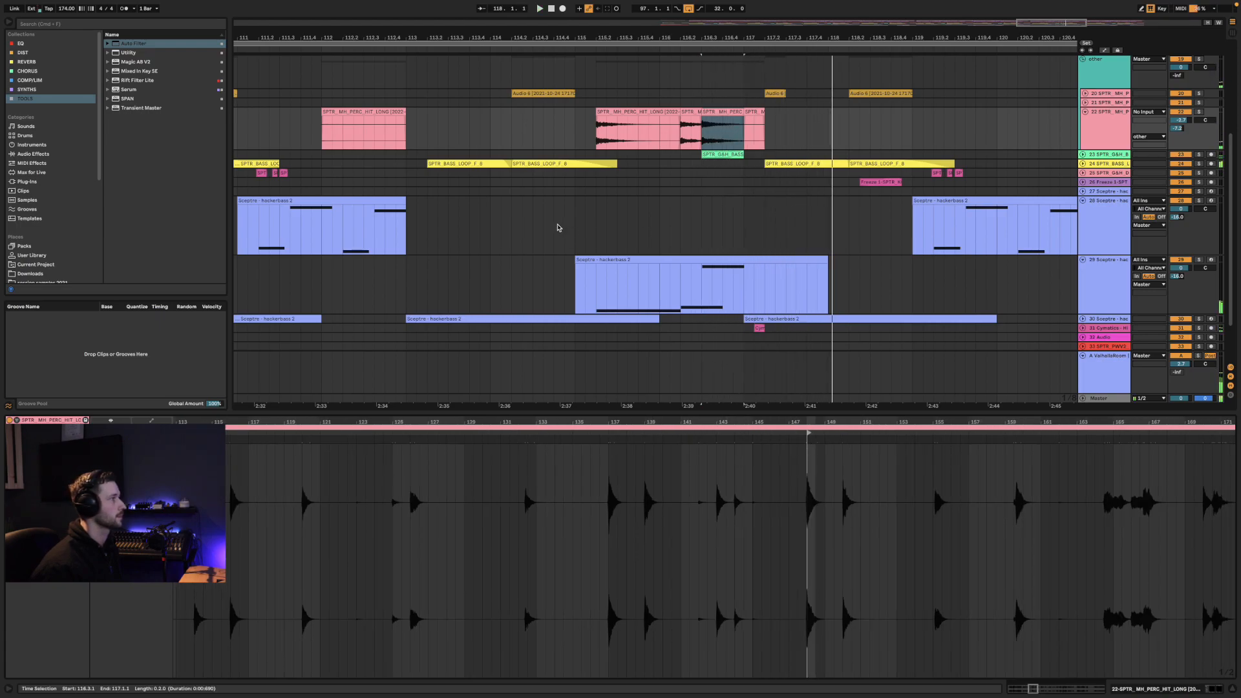
click(554, 226)
drag(764, 116, 825, 117)
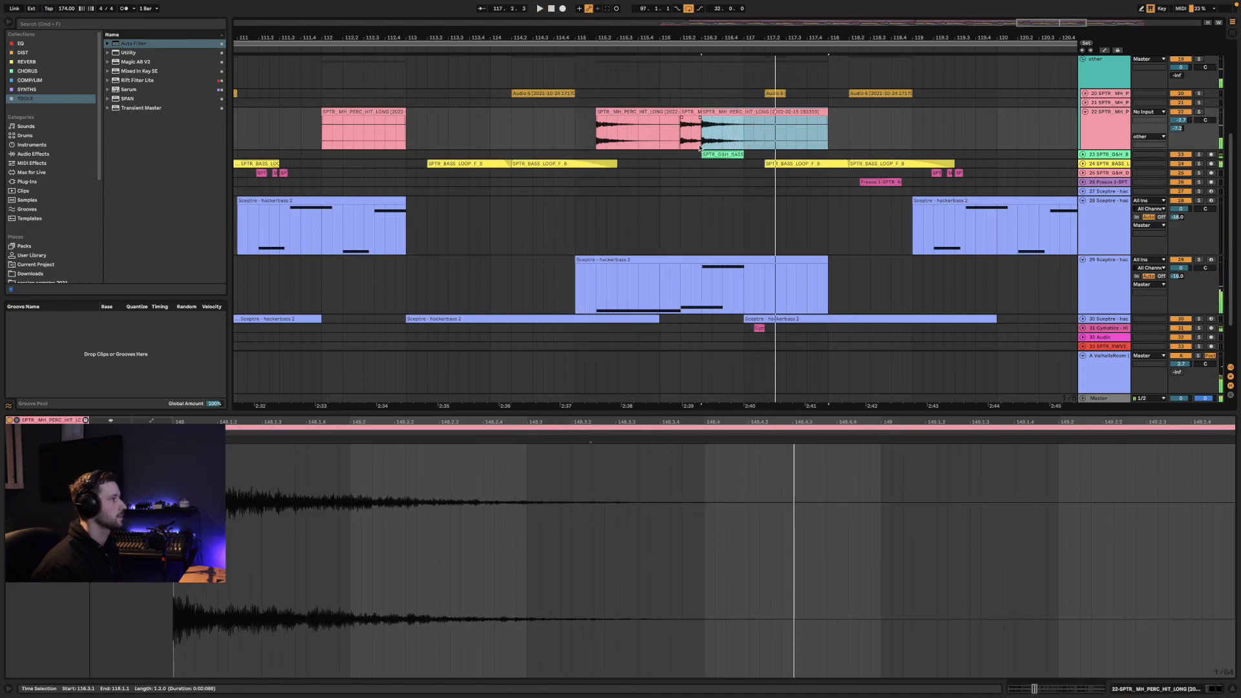
Move the third percussion hit to 116.3.3 and extend the second hit to end there
drag(711, 36, 711, 71)
drag(735, 112, 757, 120)
click(681, 112)
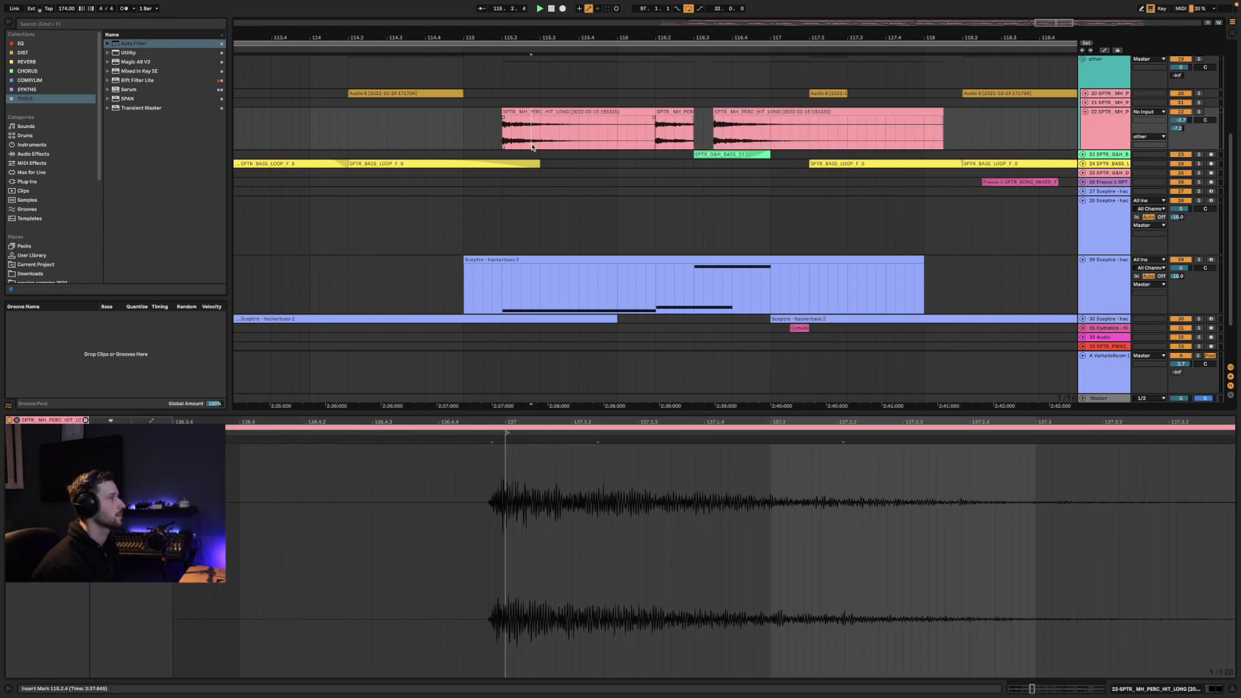
drag(691, 111, 713, 112)
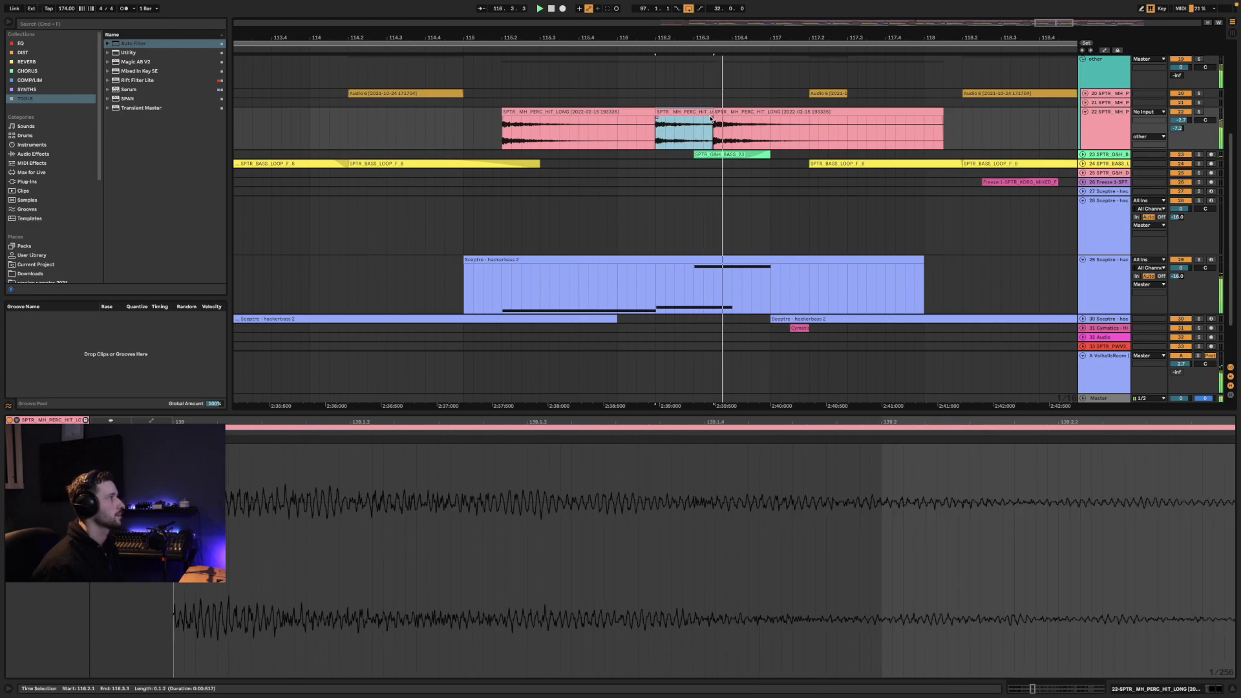
click(711, 263)
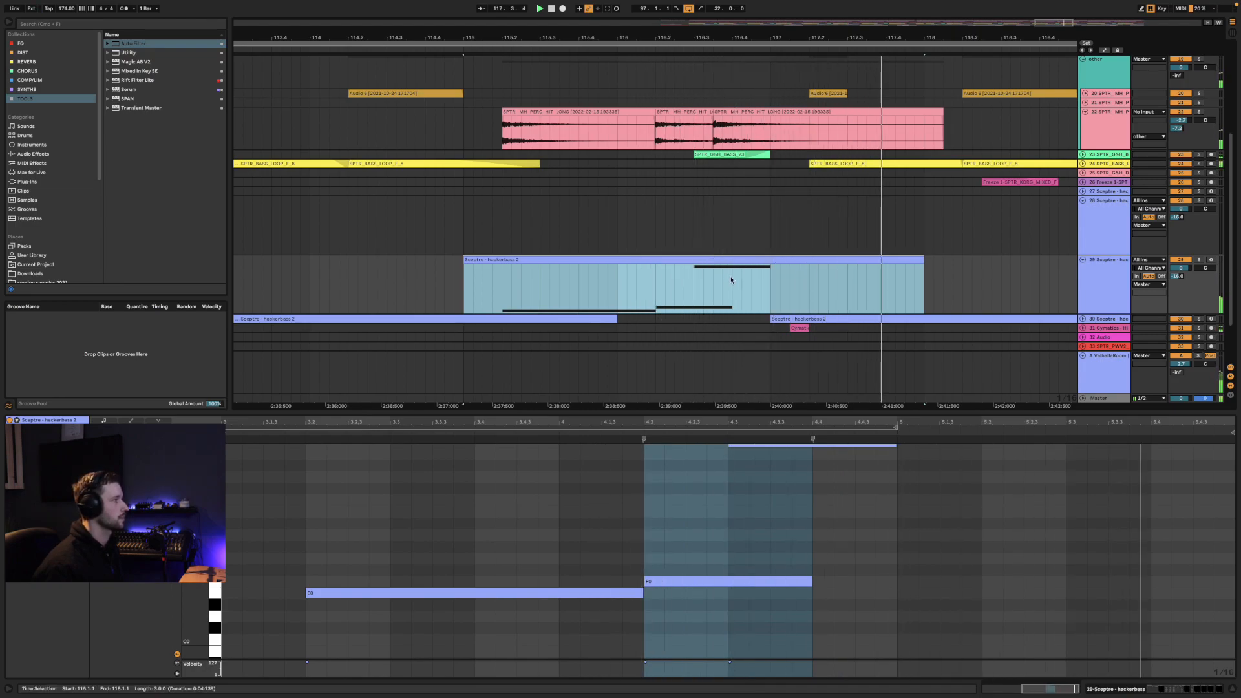
Delete the original track's hackerbass clip at bar 123 and duplicate bars 113 to 121 of the new hackerbass track
mouse_move(677, 36)
mouse_down()
mouse_move(678, 8)
mouse_move(670, 32)
mouse_move(646, 22)
mouse_move(674, 18)
mouse_up()
click(821, 202)
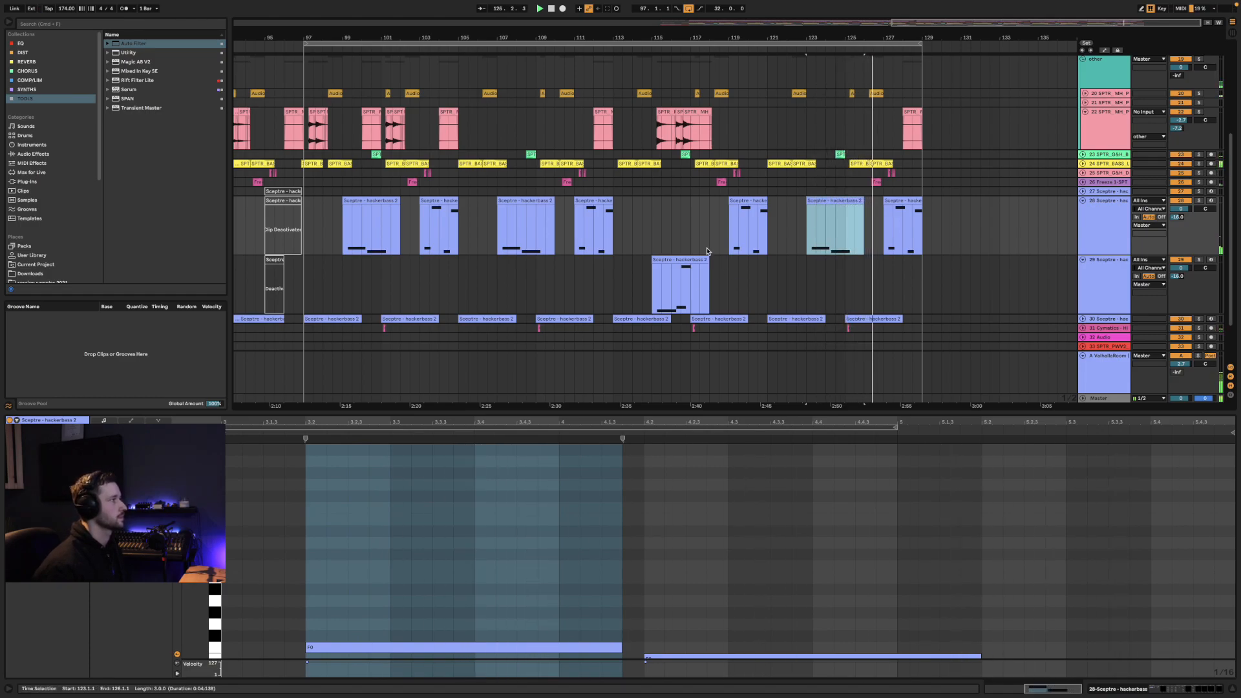
key(Delete)
drag(763, 285, 610, 288)
key(super+d)
Unfold the lower percussion track with hits at bars 105 and 121, and play the arrangement from bar 119
scroll(656, 283, down, 2)
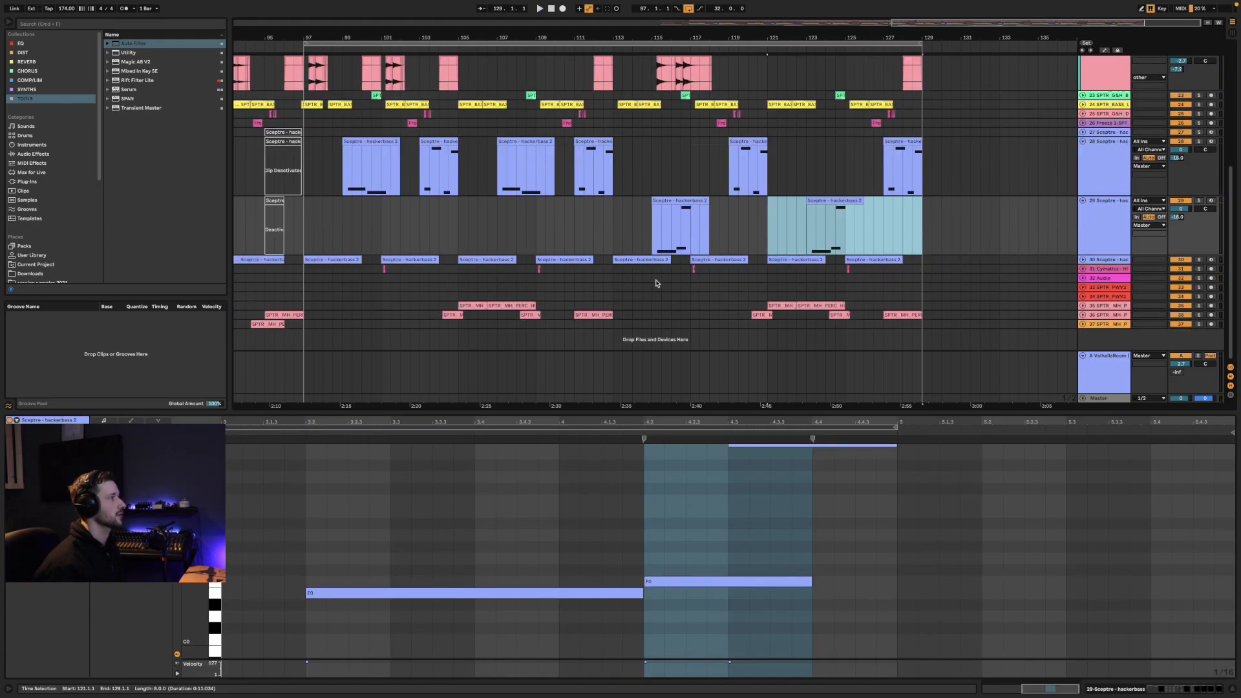
click(1083, 306)
scroll(834, 307, down, 1)
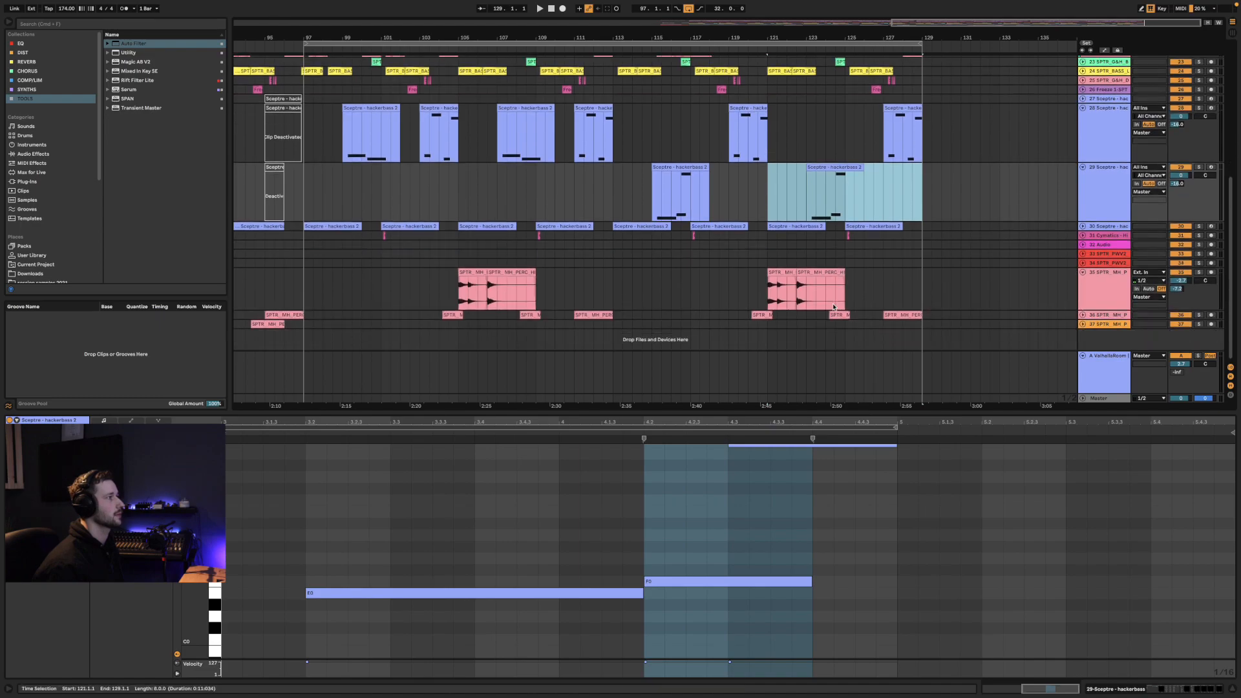
click(784, 226)
click(797, 236)
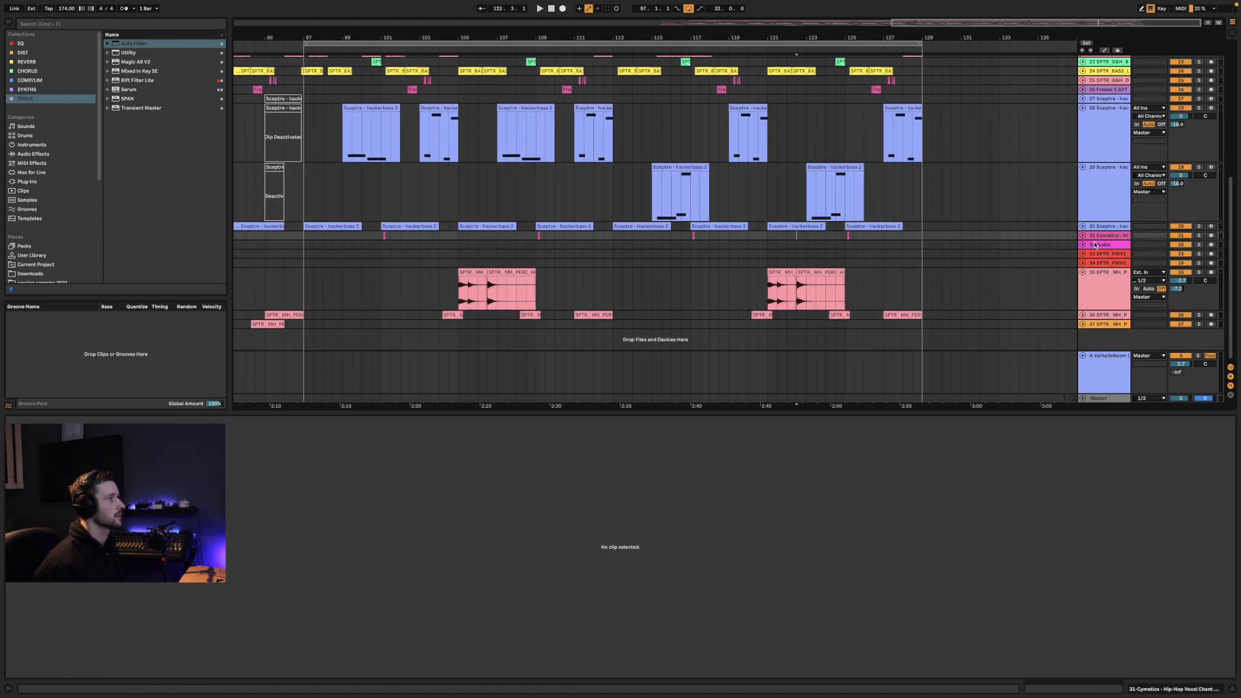
click(1083, 227)
click(1084, 226)
click(726, 245)
key(space)
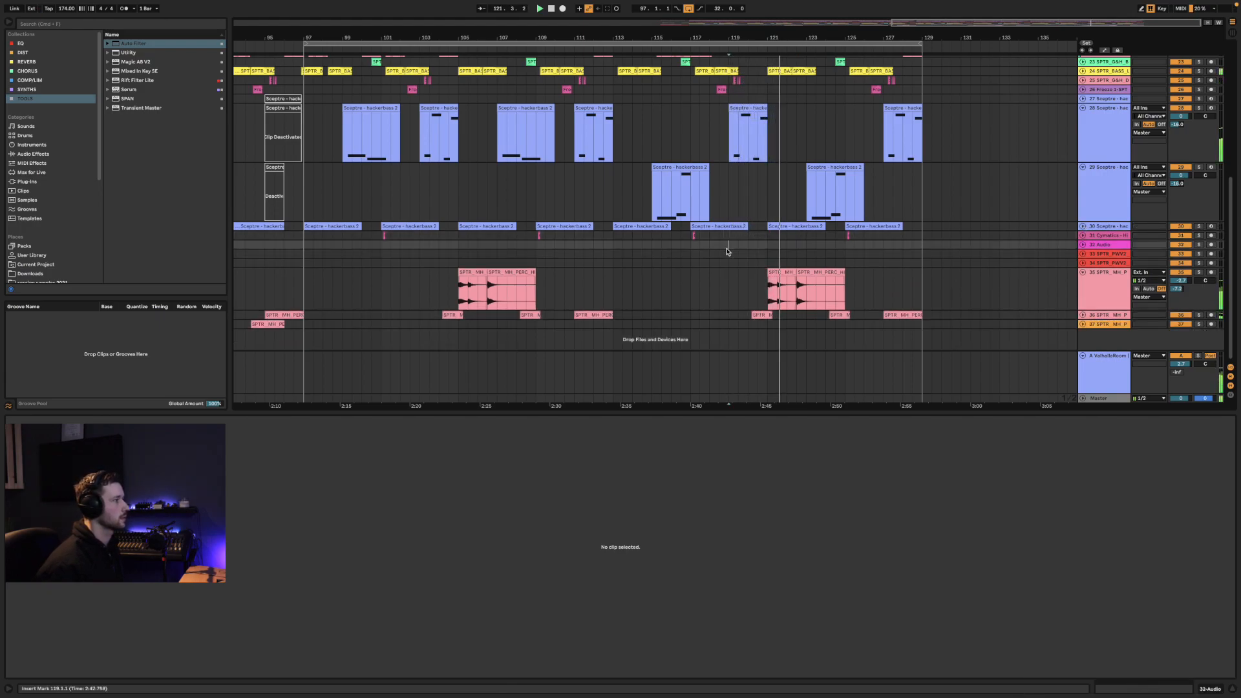
Copy the three long percussion hits from bar 115 to bar 123, and hide the clip detail view
scroll(740, 213, up, 5)
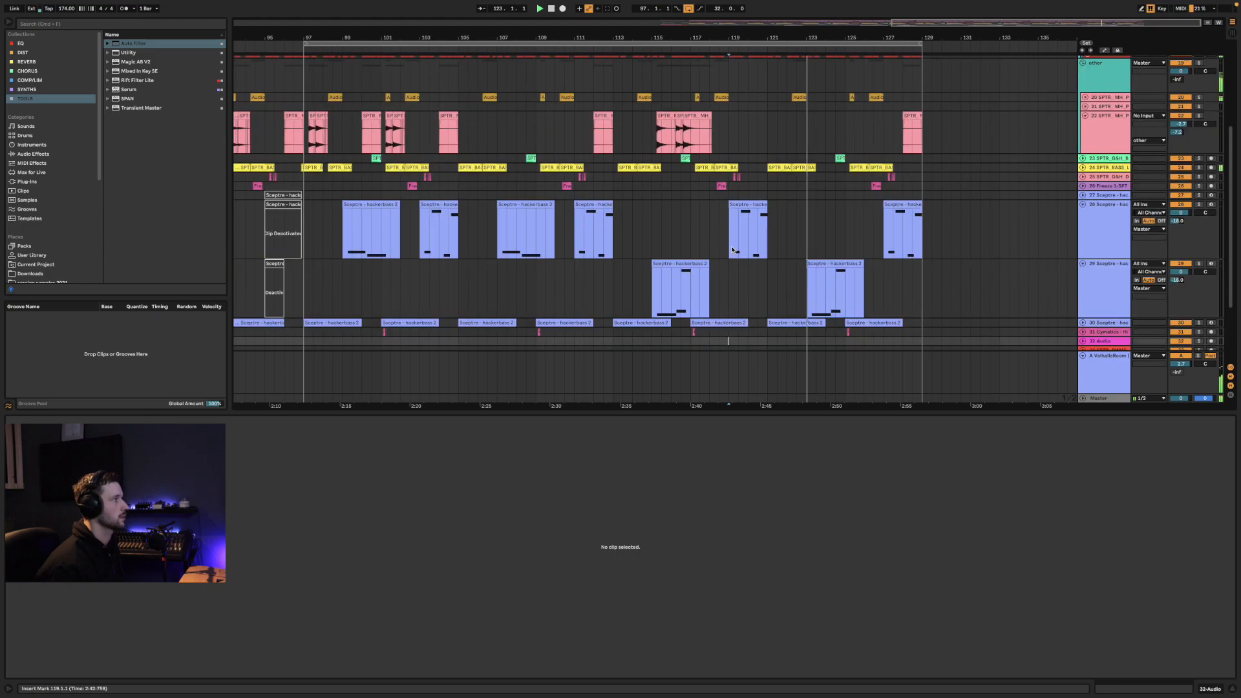
drag(769, 166, 813, 160)
click(711, 236)
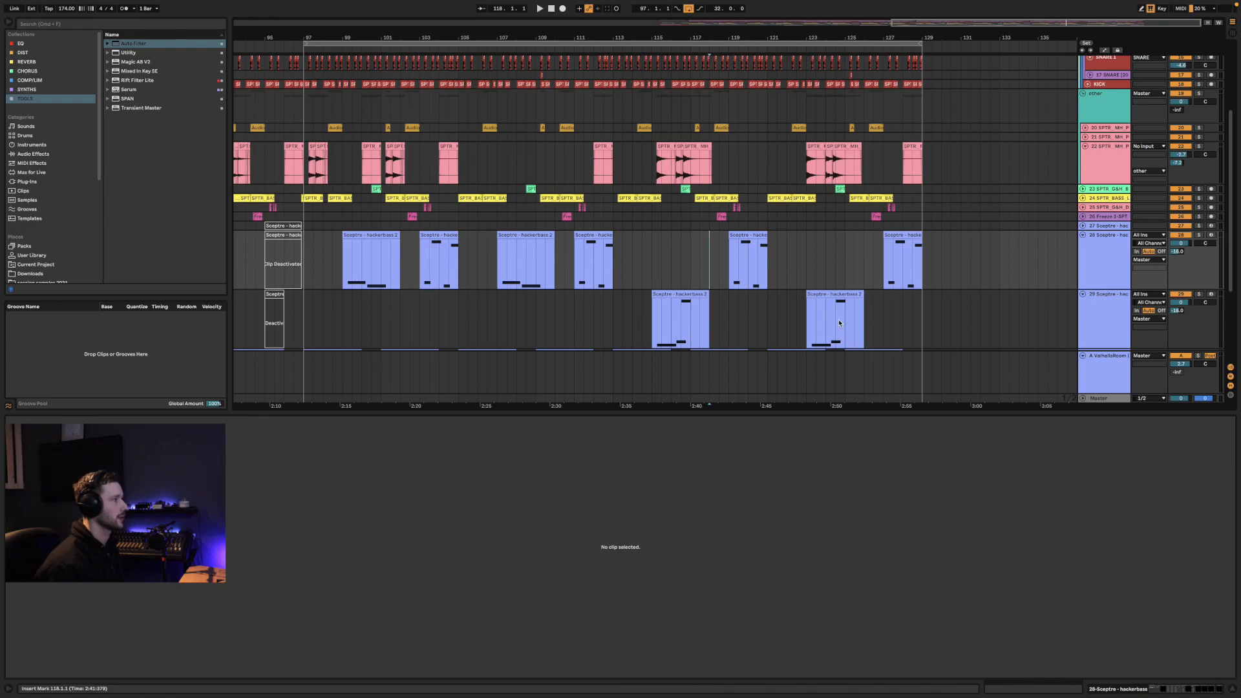
scroll(839, 360, down, 3)
scroll(820, 354, down, 2)
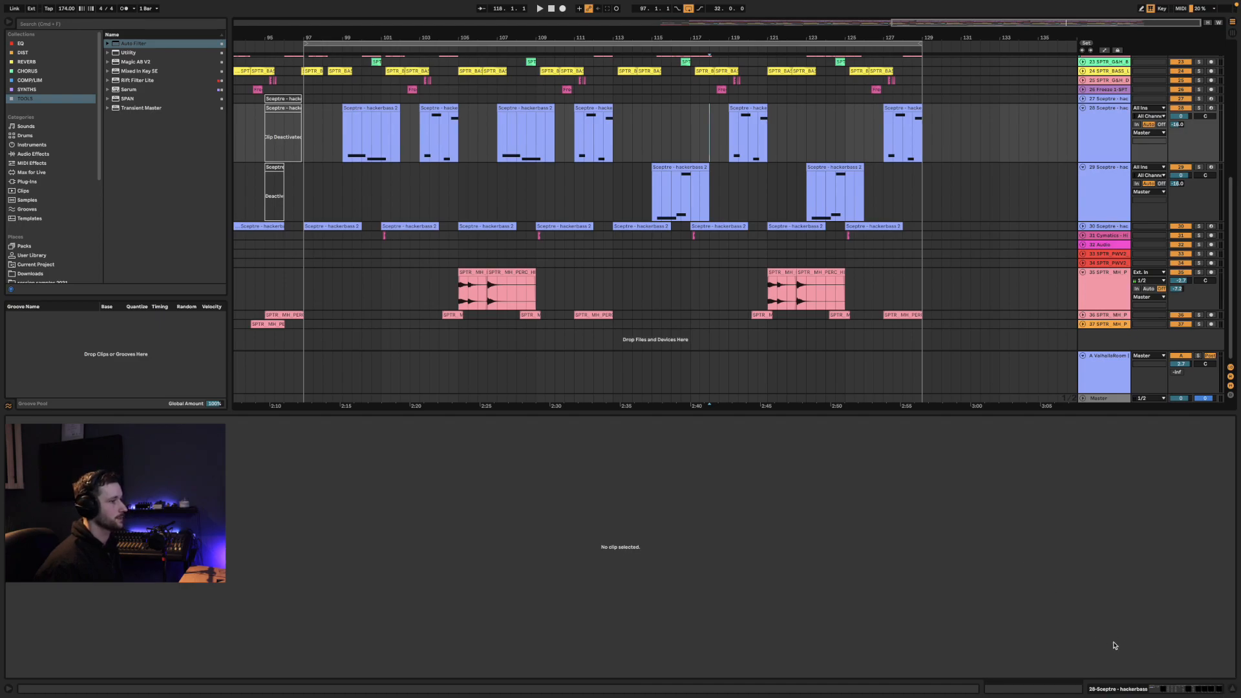
click(1231, 688)
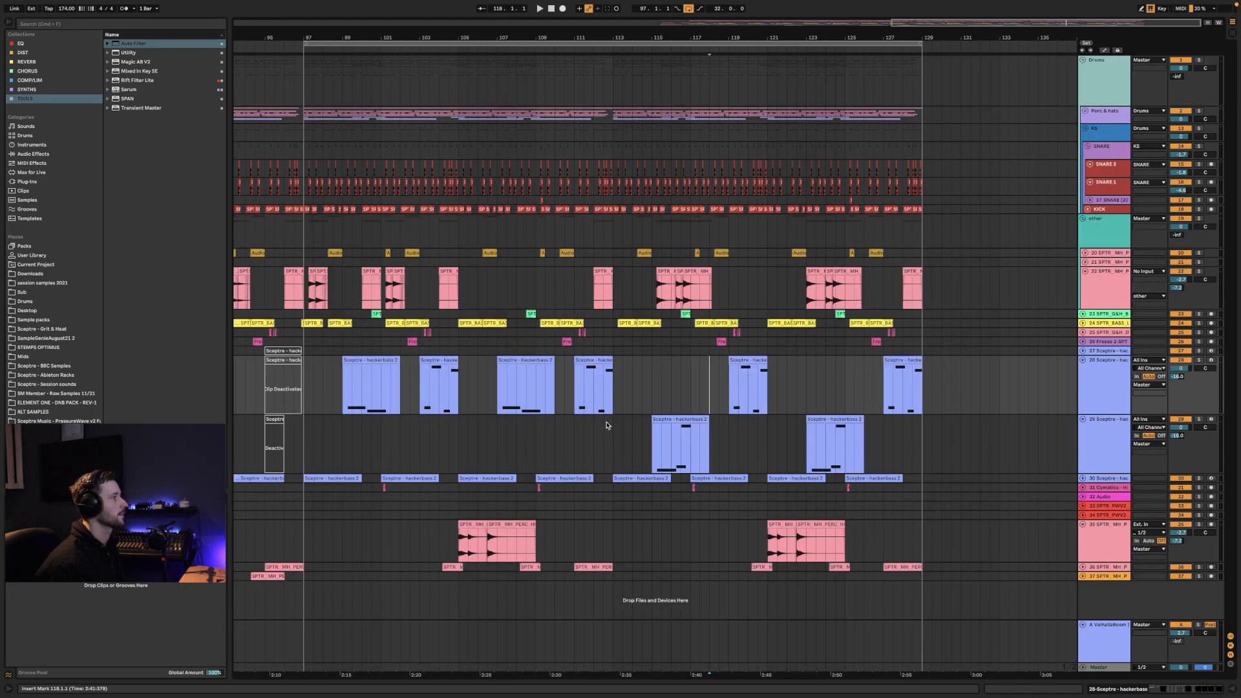
Try the section from 110.3.1 without the hackerbass clip at bar 111, and undo the deletion
click(603, 427)
click(592, 362)
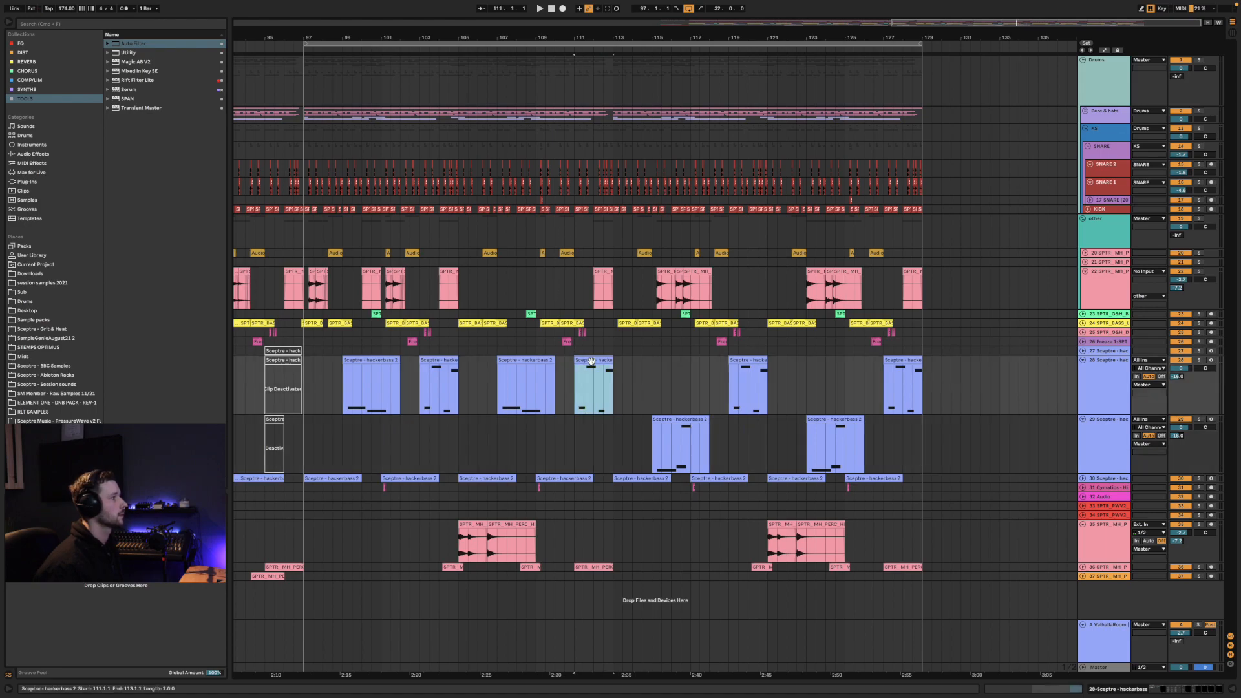
key(Delete)
click(572, 397)
key(space)
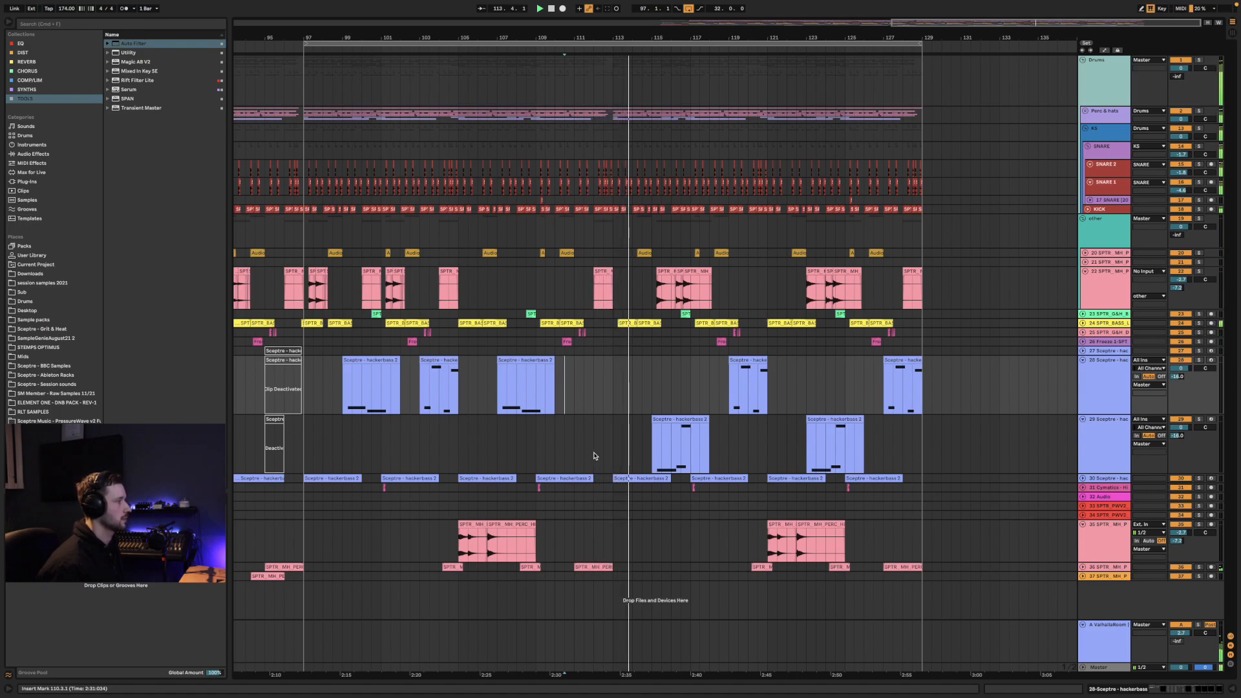
key(super+z)
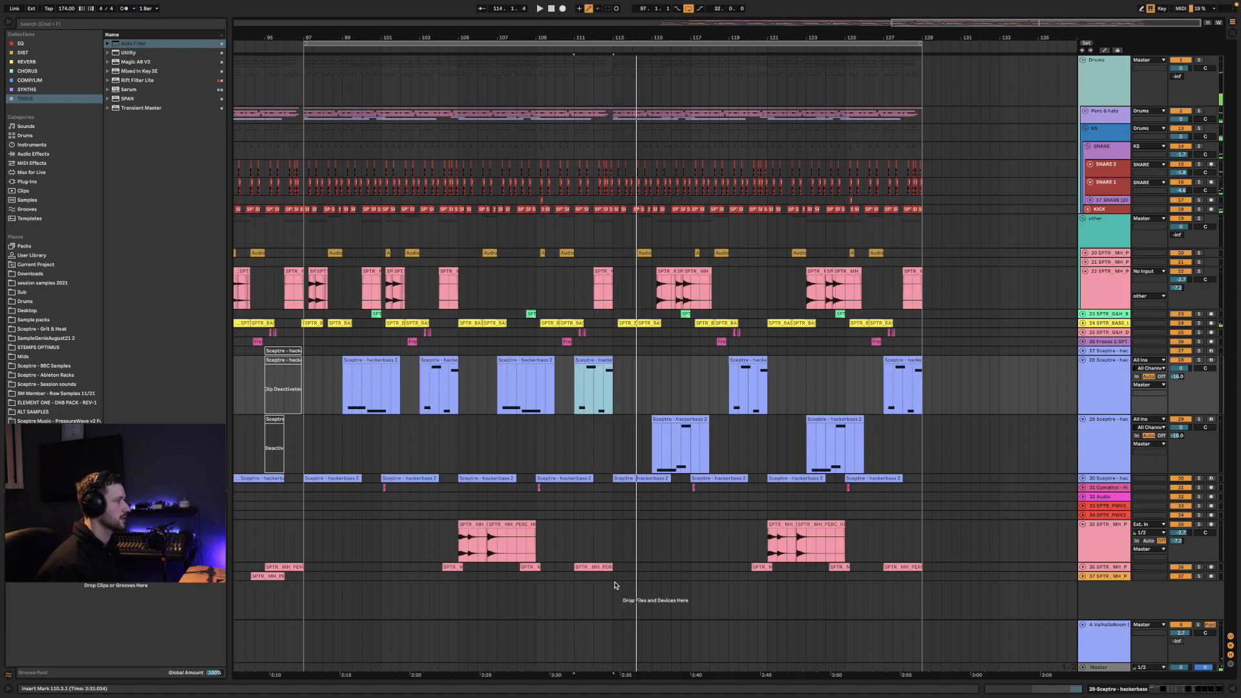
Shift the sample start of the long percussion hit clip at bar 111 to a different section, and unfold its track
double_click(594, 567)
drag(605, 422, 605, 194)
drag(600, 433, 297, 511)
key(space)
scroll(668, 343, down, 2)
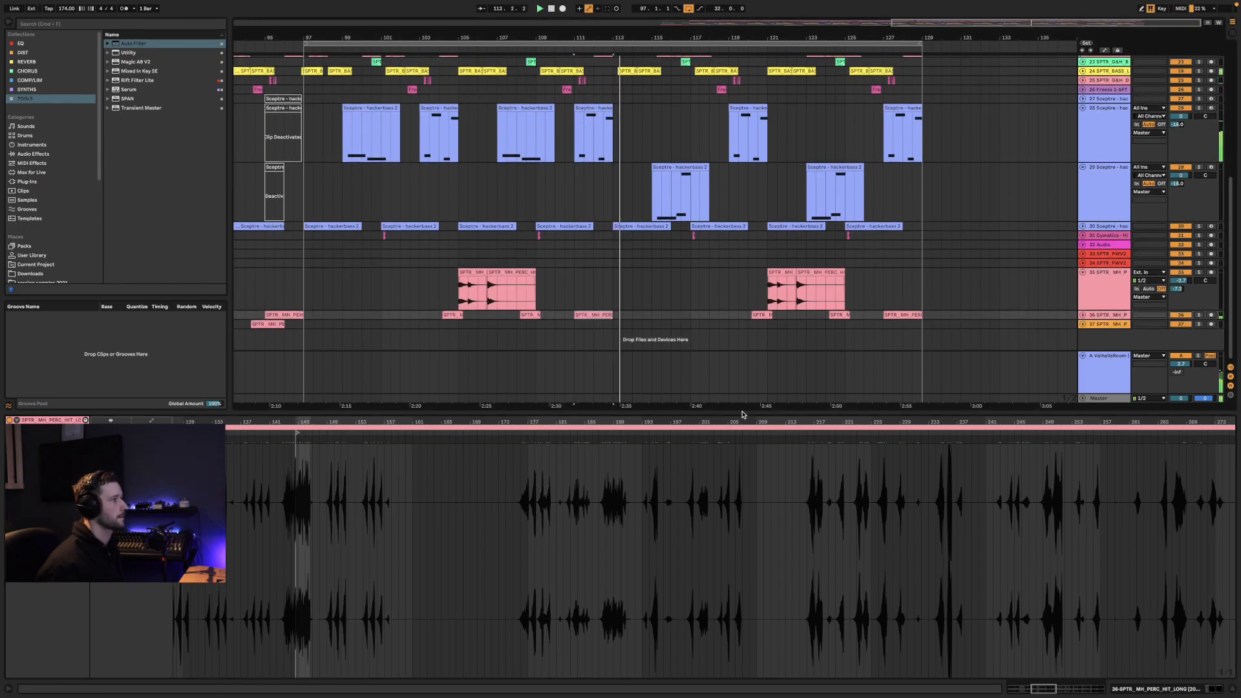
drag(670, 417, 670, 538)
click(1083, 436)
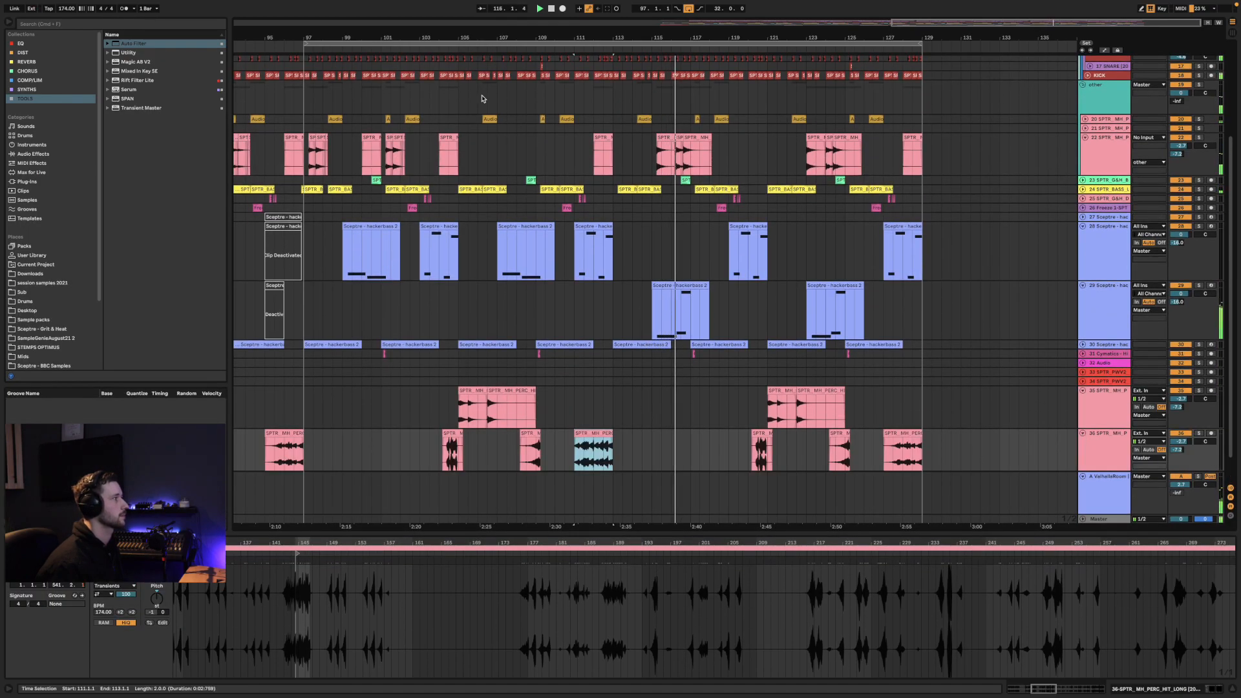
Realign the bar 111 percussion clip's sample start so its swells peak at bars 112 and 113, and play from 110.4.4
drag(618, 38, 605, 62)
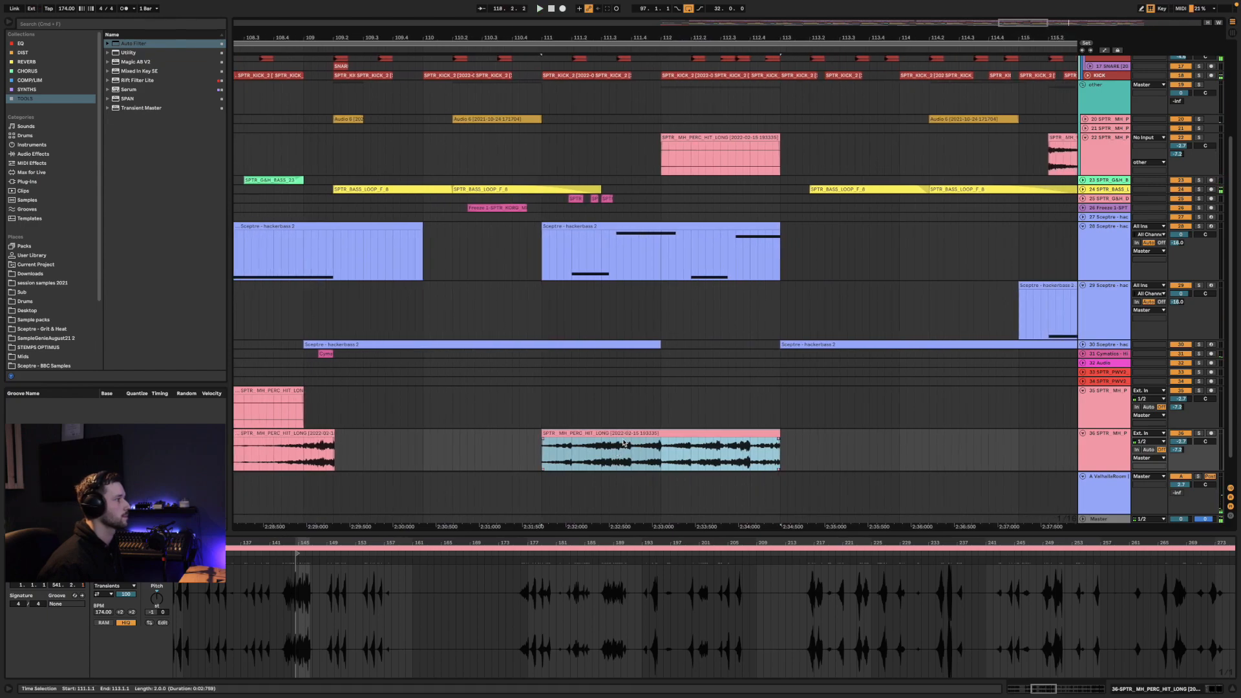
mouse_move(304, 541)
mouse_down()
mouse_move(735, 541)
mouse_move(783, 556)
mouse_up()
key(space)
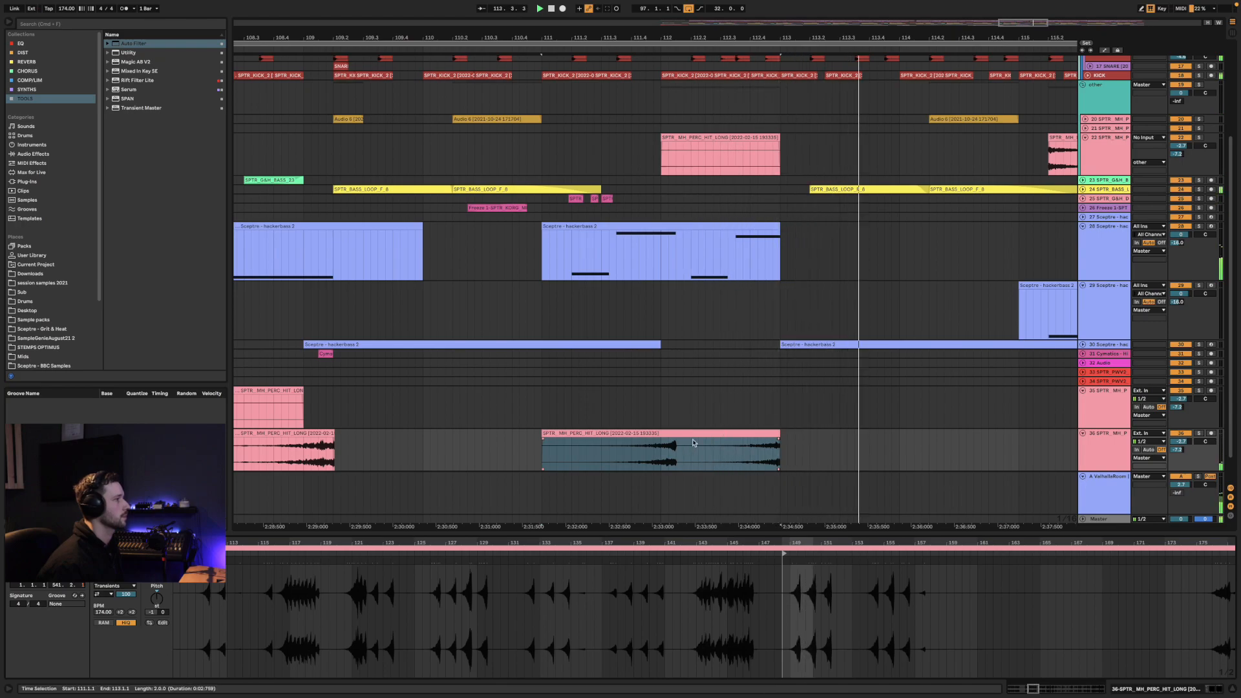
drag(798, 545, 798, 595)
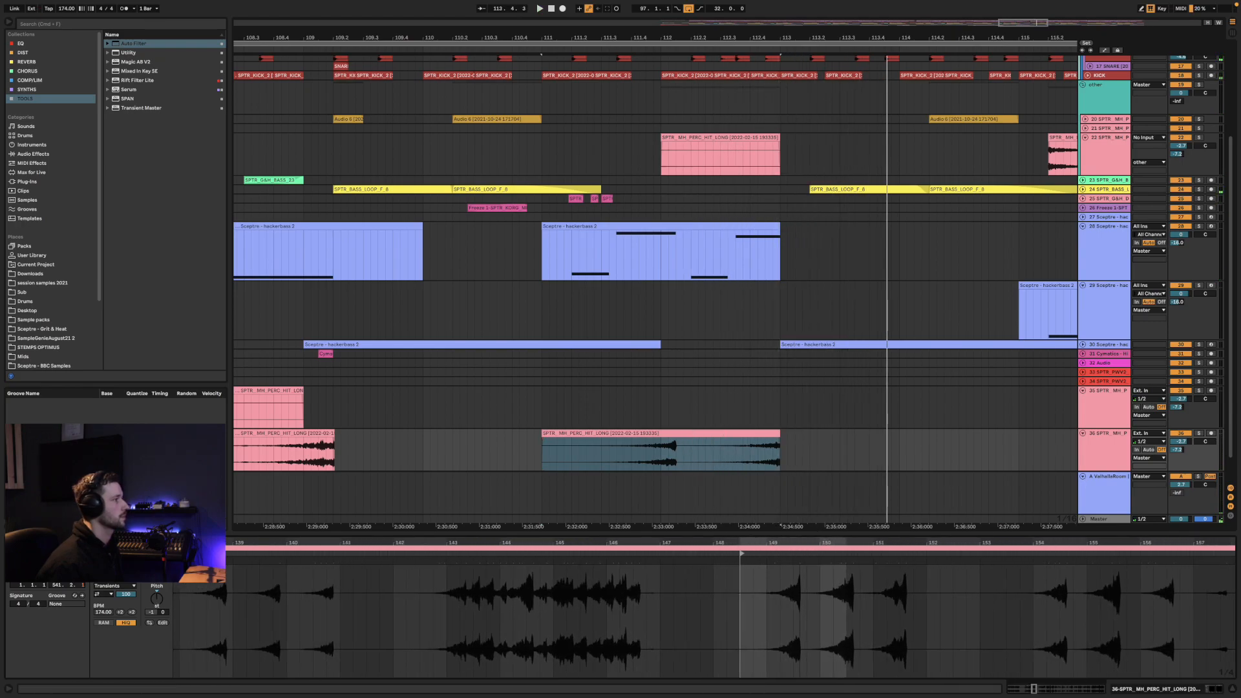
drag(742, 554, 749, 556)
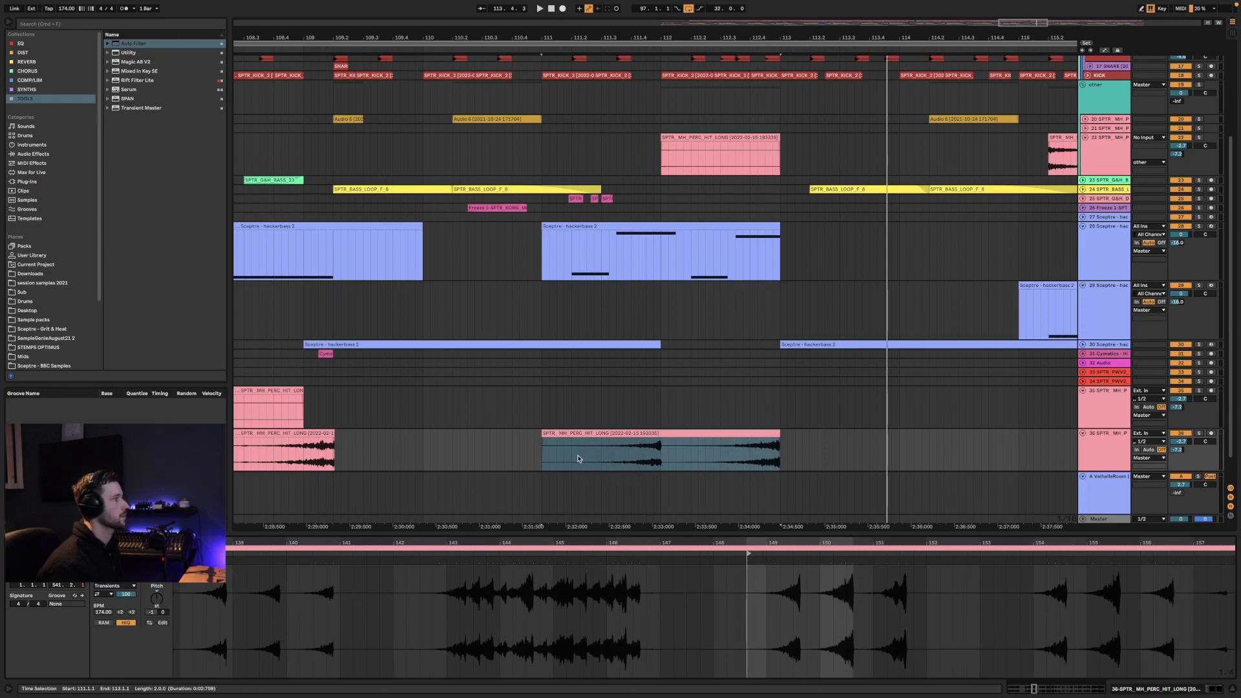
click(548, 458)
key(space)
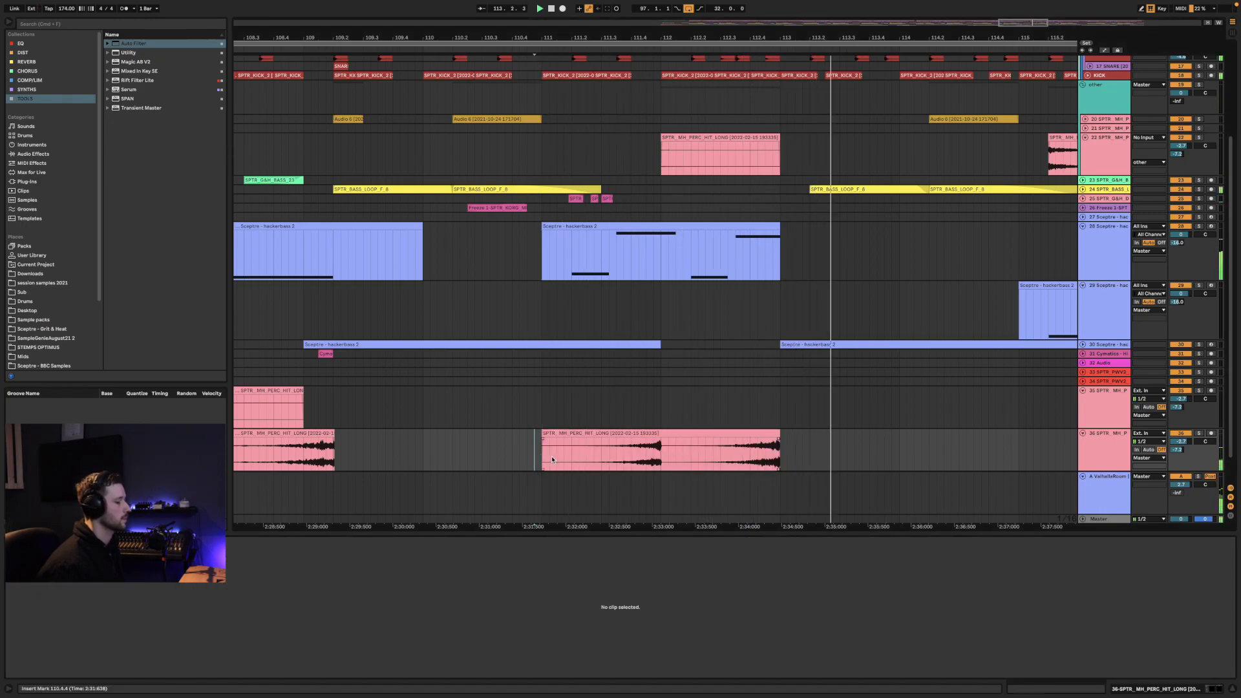
Unfold the KICK track, delete the kick on the first beat of bar 113, and play from the kick at 112.2.4
scroll(737, 206, up, 4)
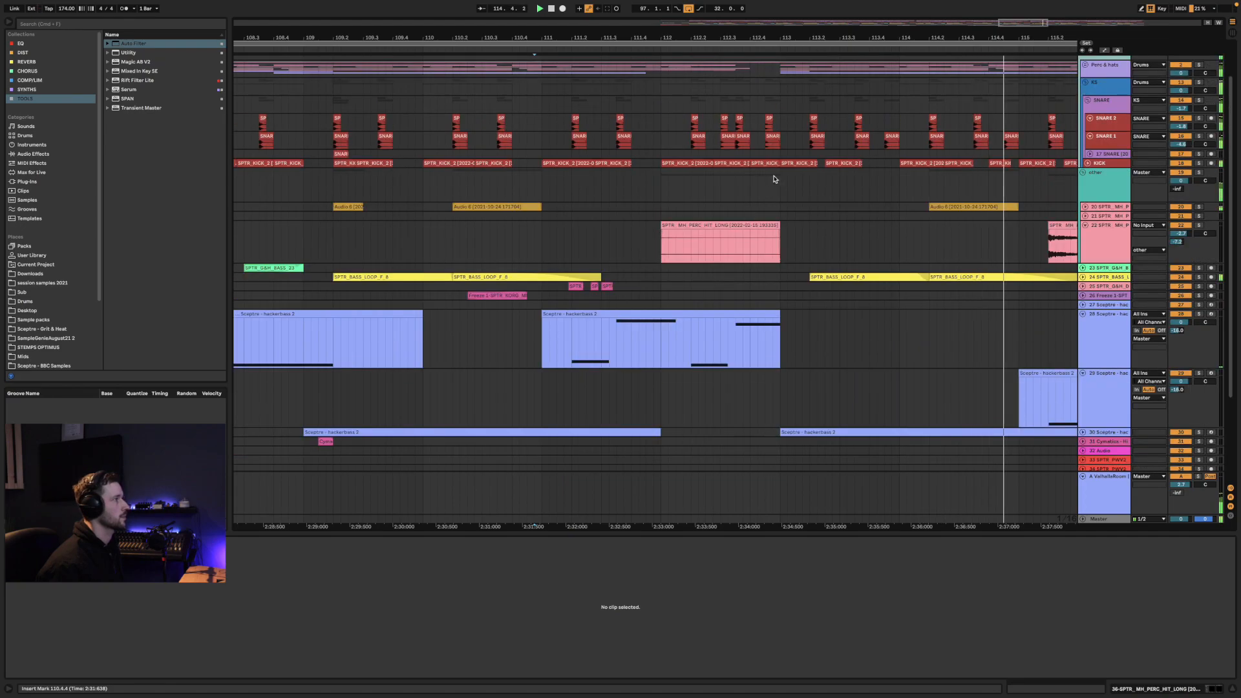
click(1089, 163)
mouse_move(802, 187)
mouse_down()
mouse_move(816, 185)
mouse_move(799, 166)
mouse_up()
key(Delete)
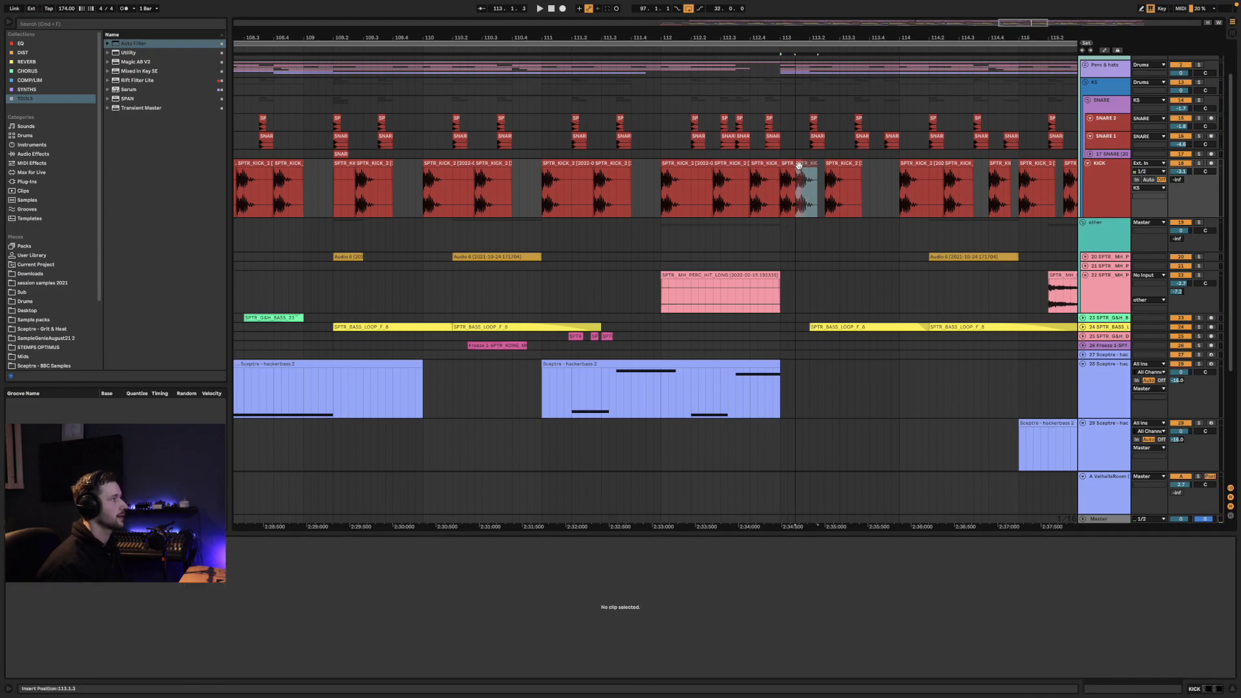
click(730, 164)
key(space)
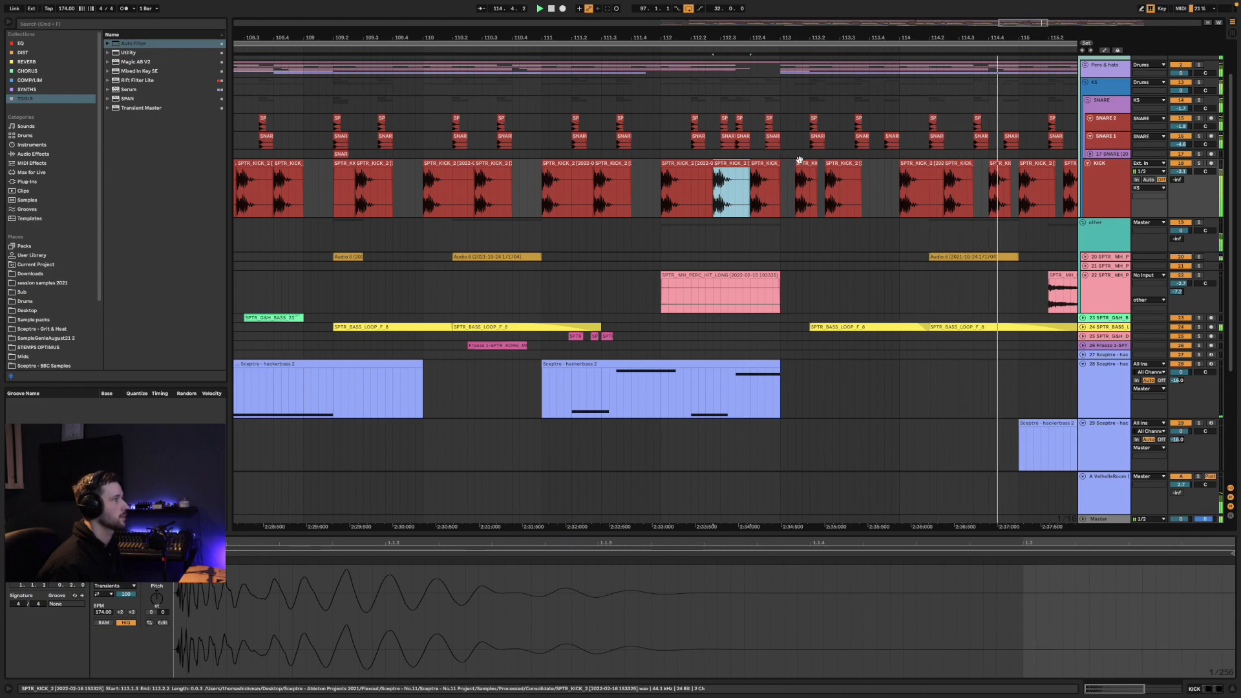
Change the sample start of the third long percussion hit in bars 115 to 116, and set the playback start to 115.1.3
scroll(782, 232, down, 3)
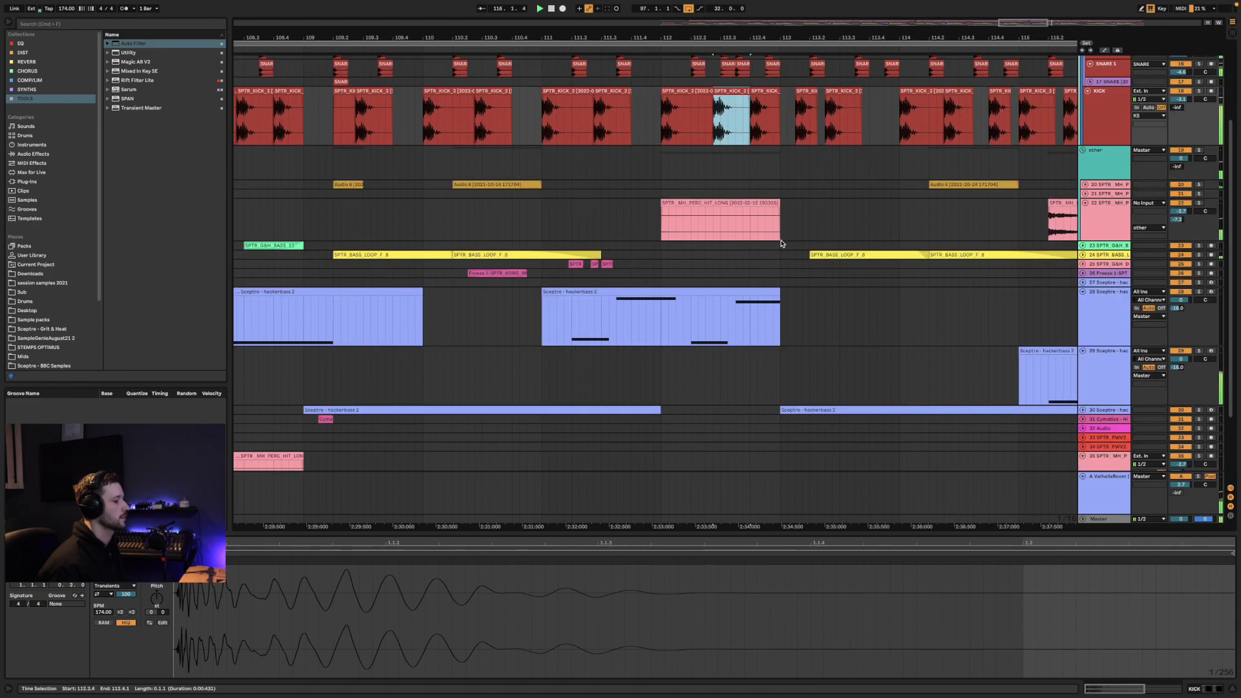
scroll(939, 241, down, 2)
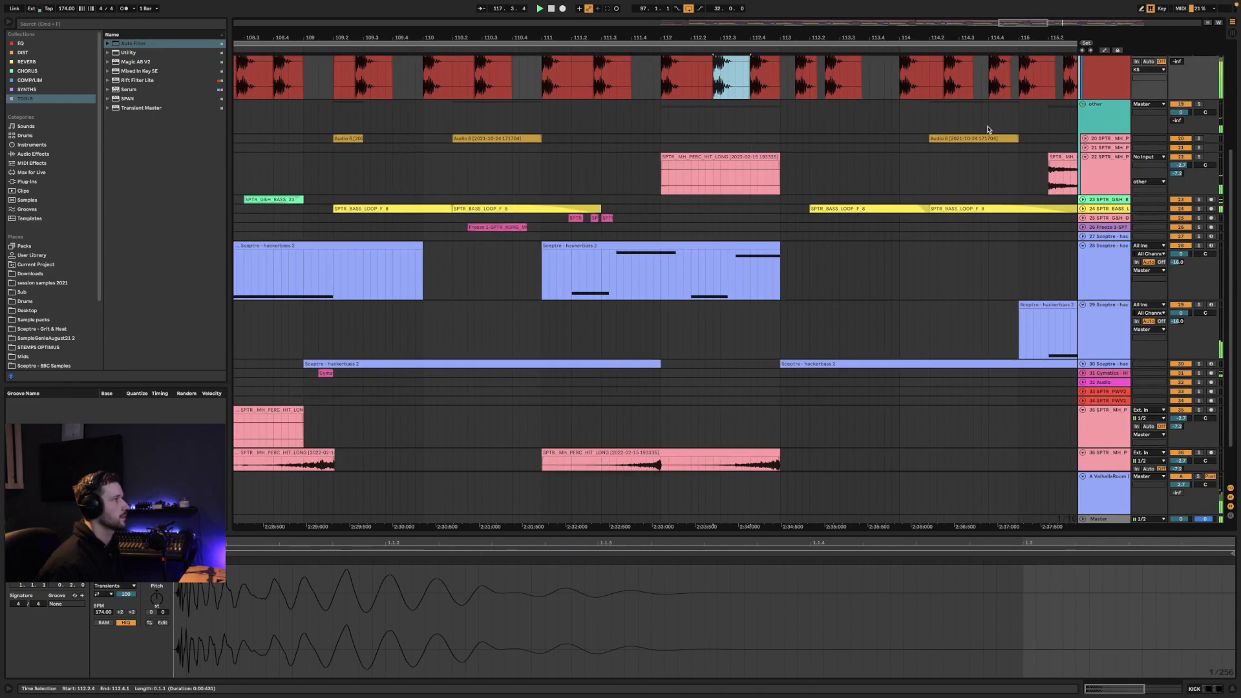
drag(939, 39, 561, 21)
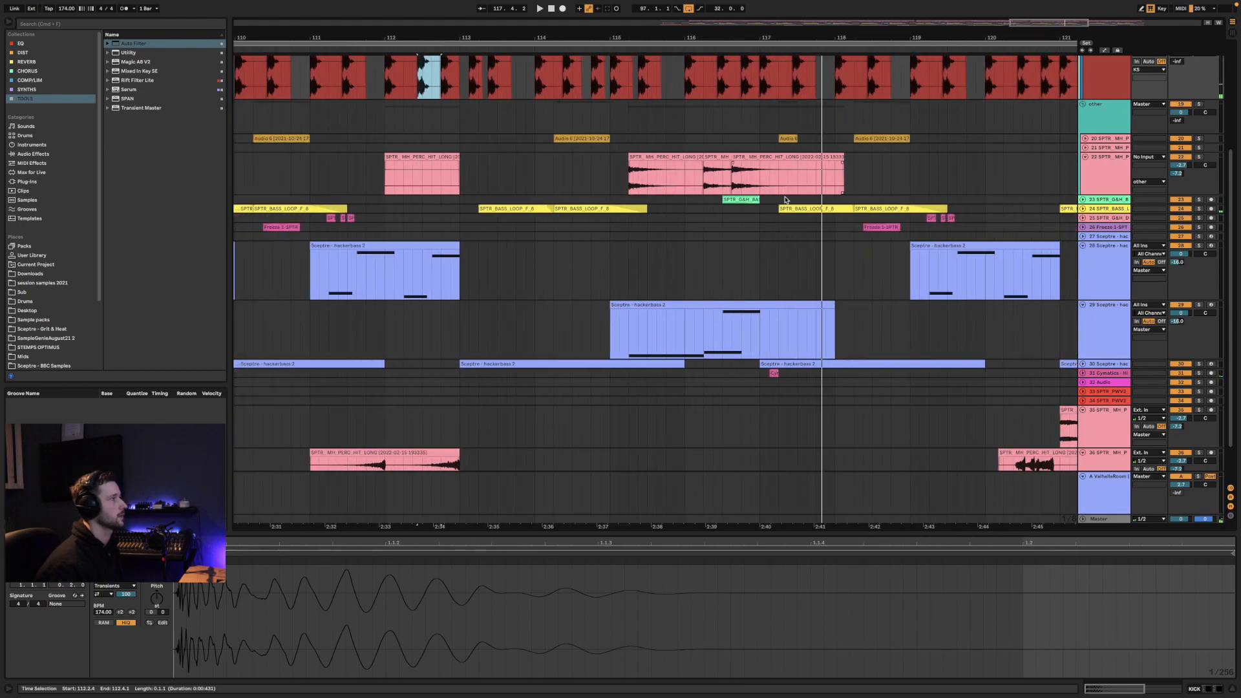
click(763, 158)
key(space)
drag(670, 541, 672, 543)
key(space)
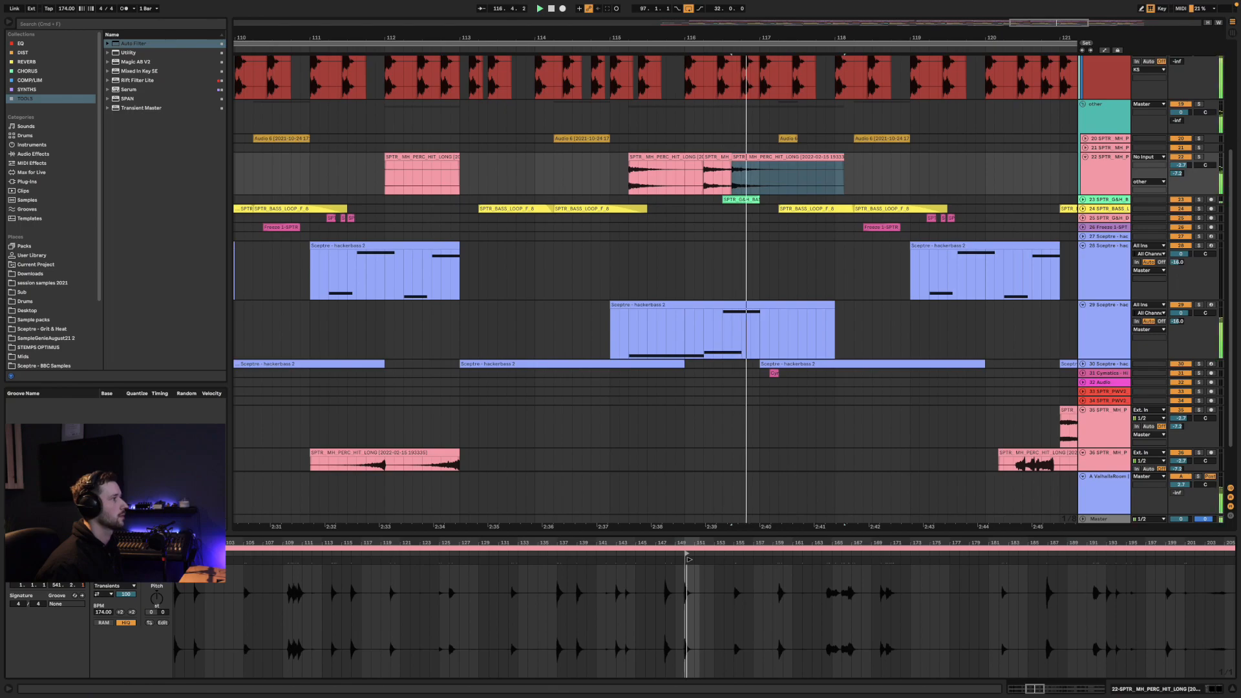
click(621, 181)
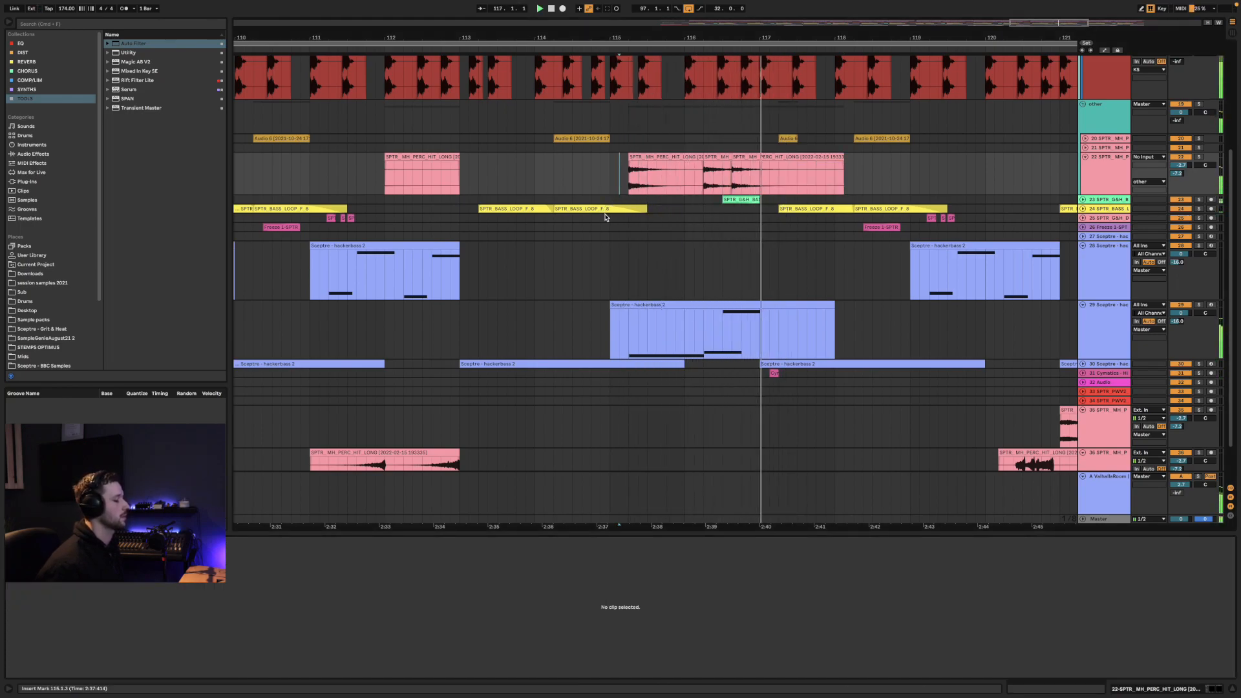
Duplicate bars 113 to 121 of the upper long percussion hit track onto bars 121 to 129
drag(696, 37, 701, 44)
scroll(716, 334, up, 5)
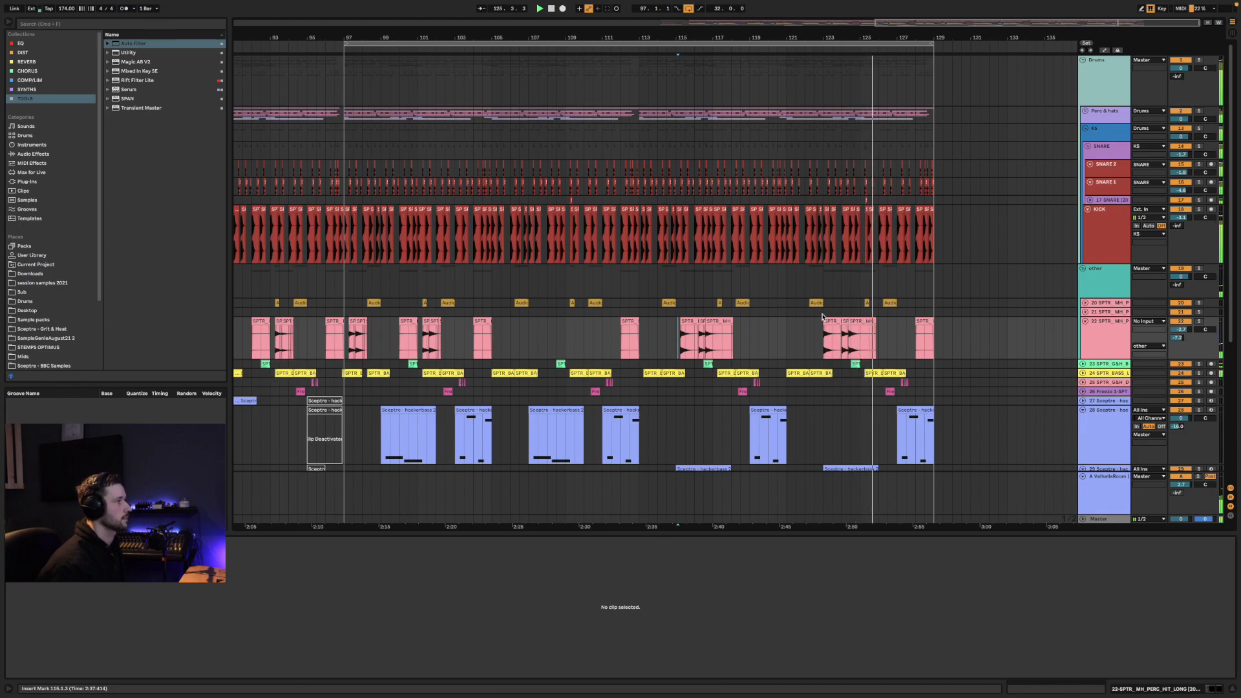
drag(787, 341, 657, 350)
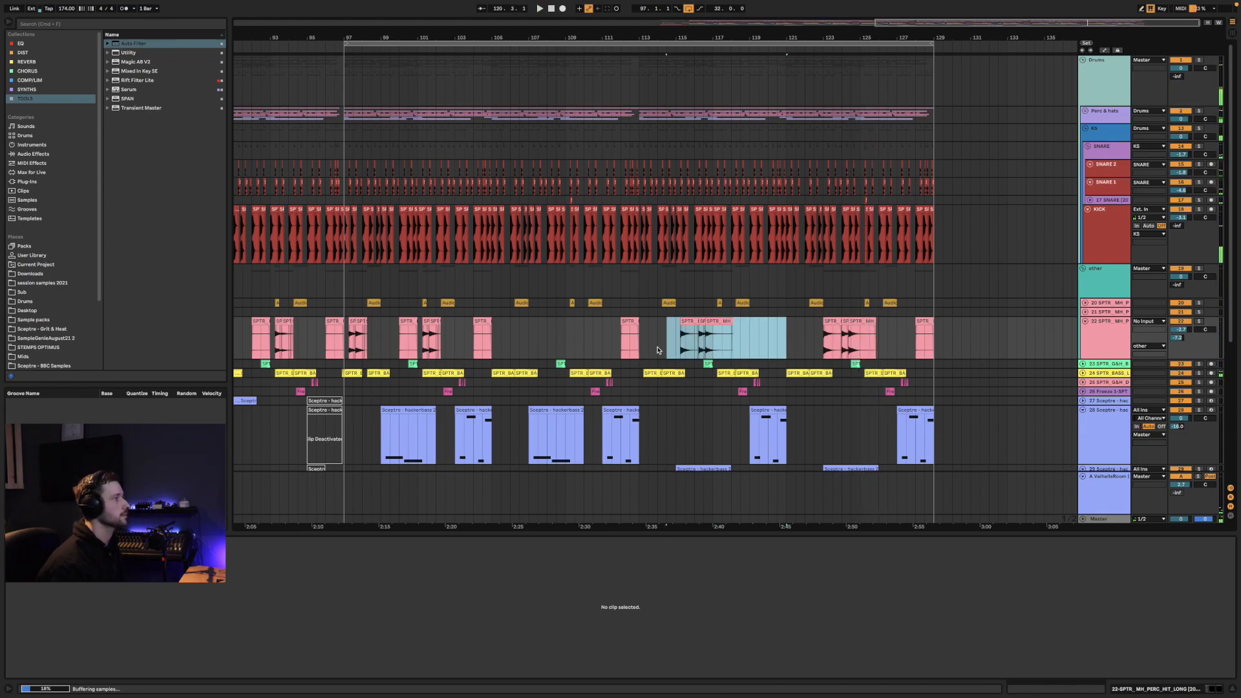
key(super+d)
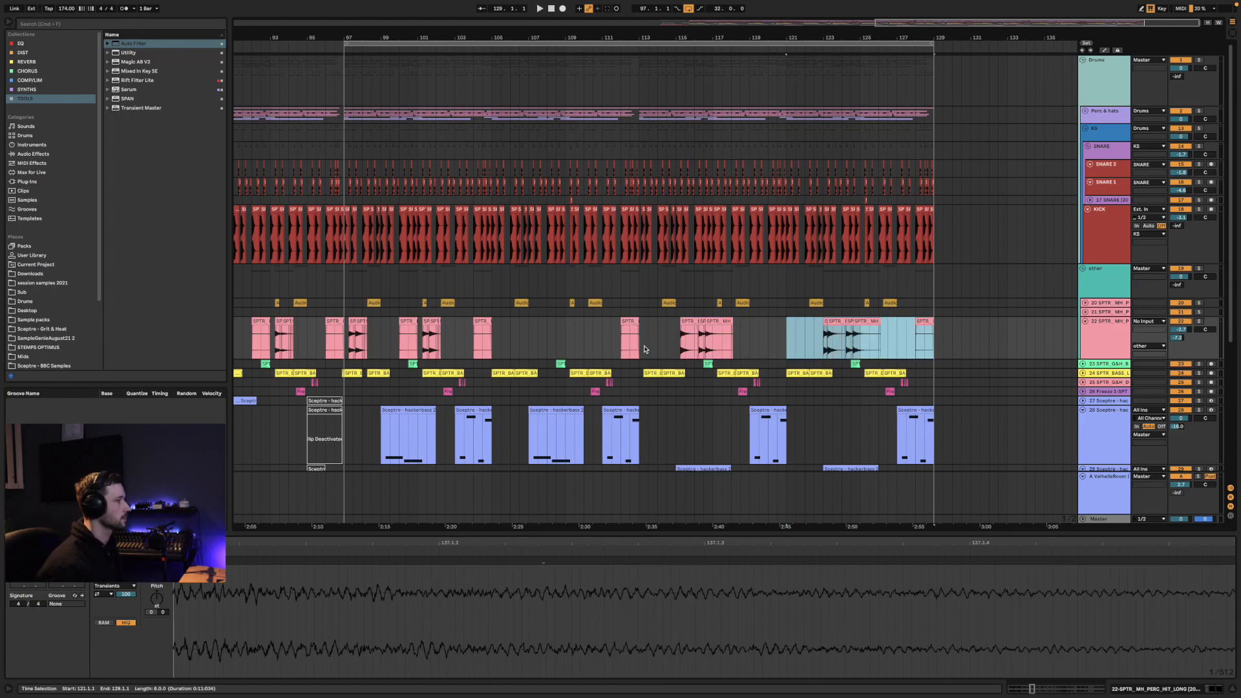
key(super+z)
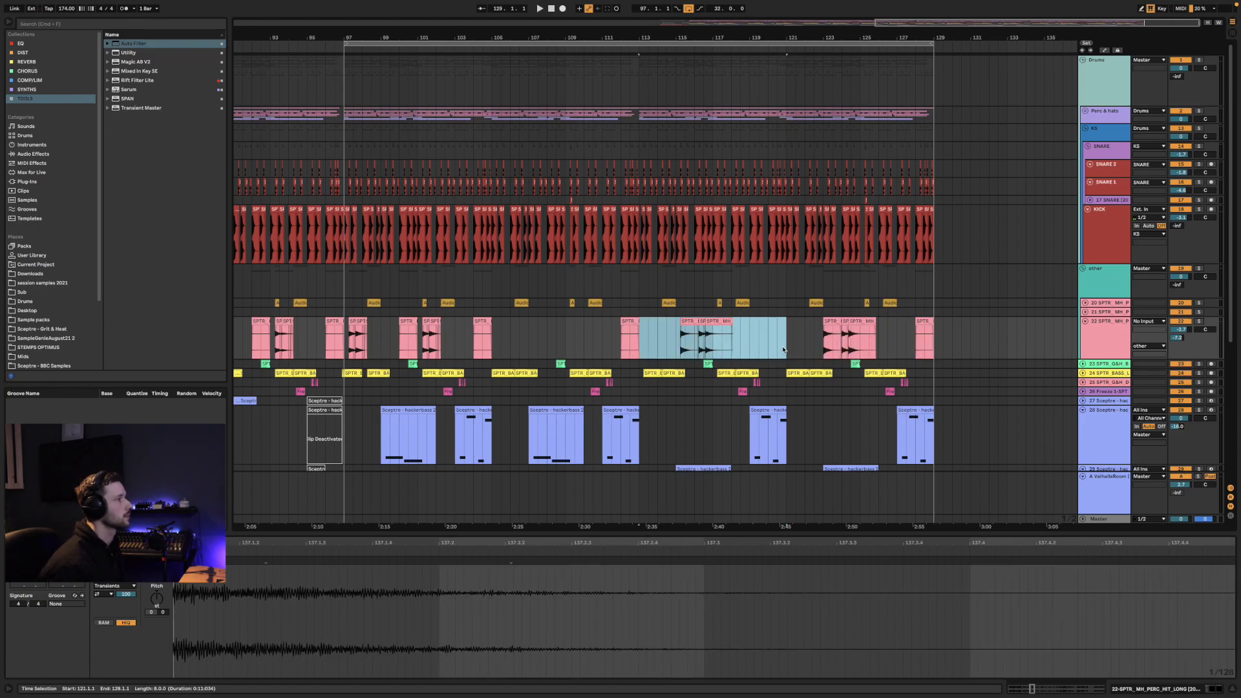
click(636, 353)
key(super+d)
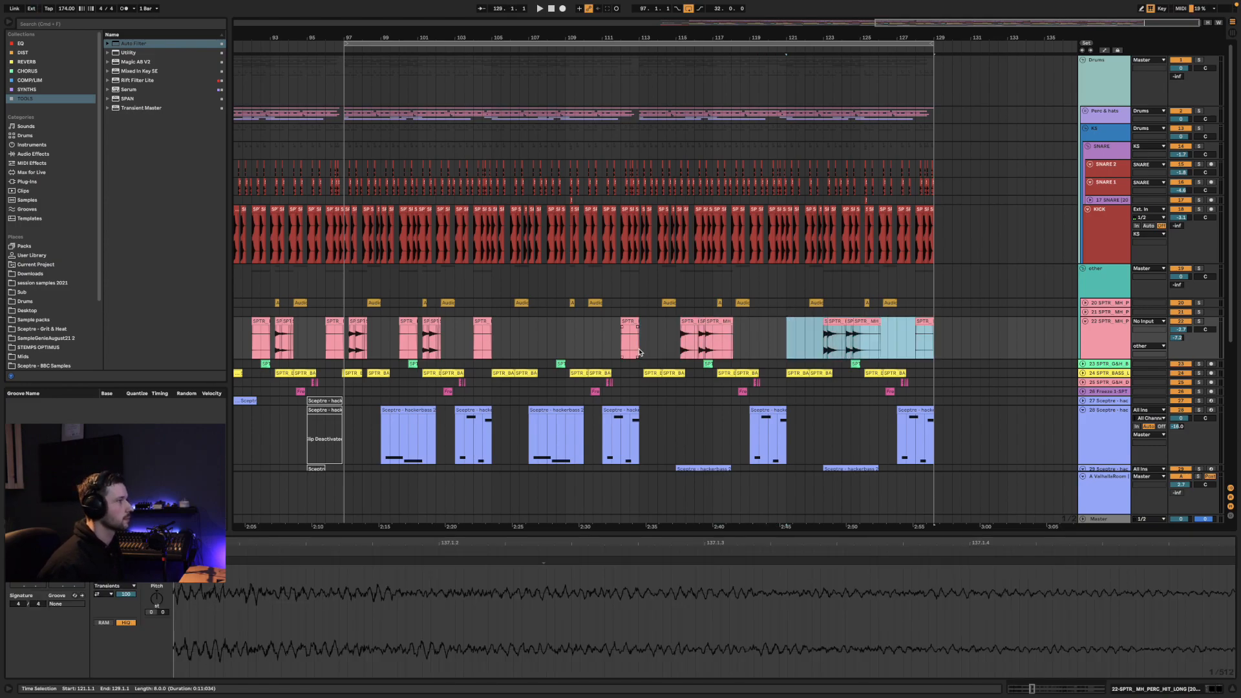
Remove the leftover percussion fragment at 123.1.1 and play from 122.3.1
click(822, 336)
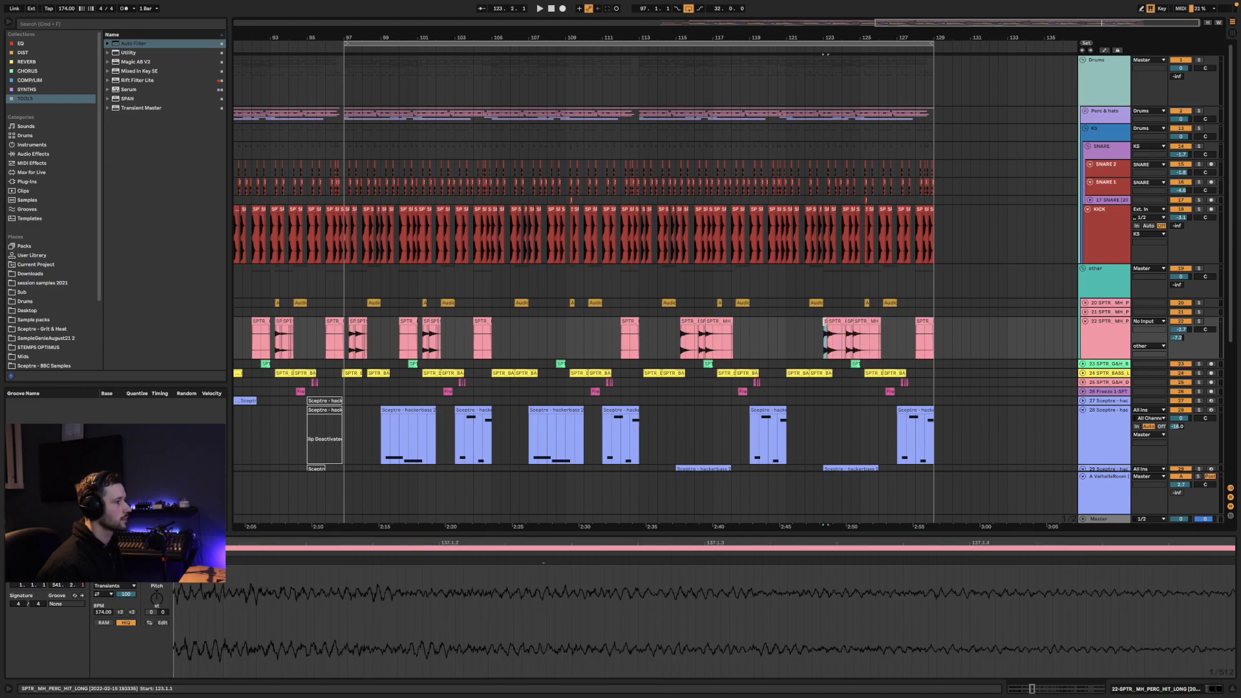
click(815, 336)
key(space)
Unfold the Percs & hats group, delete the last loose hats clip before bar 128, and play from 124.1.1
scroll(822, 362, down, 4)
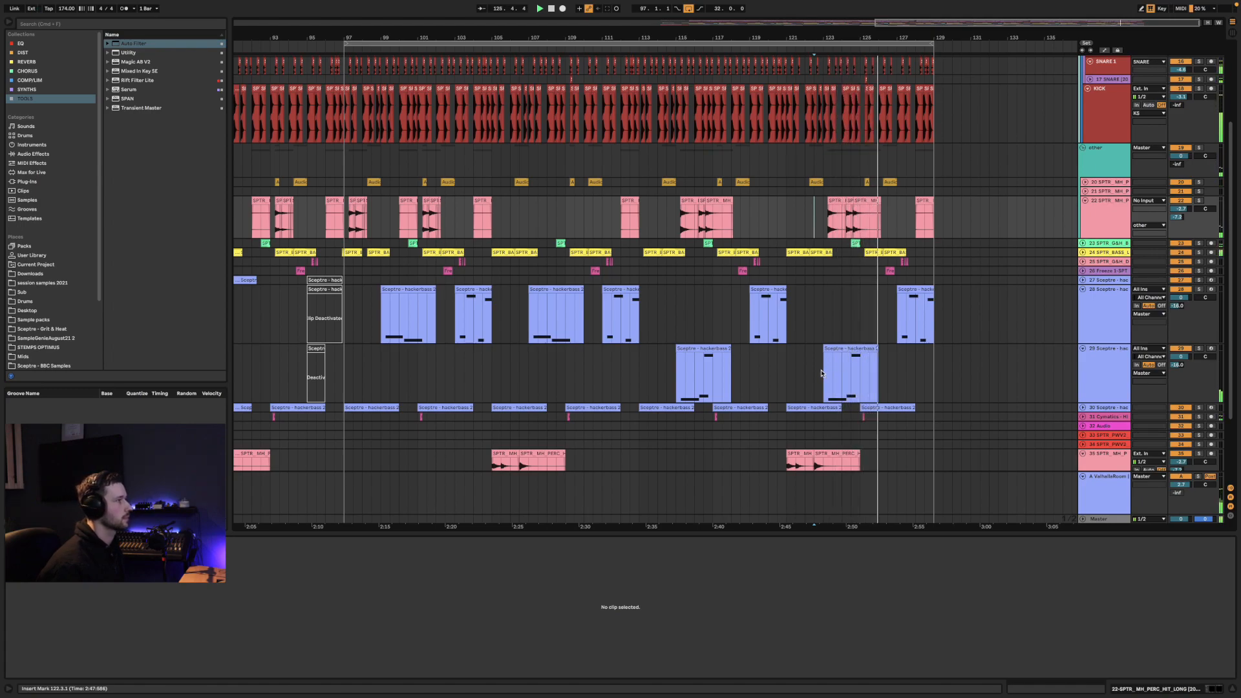
scroll(1034, 194, up, 5)
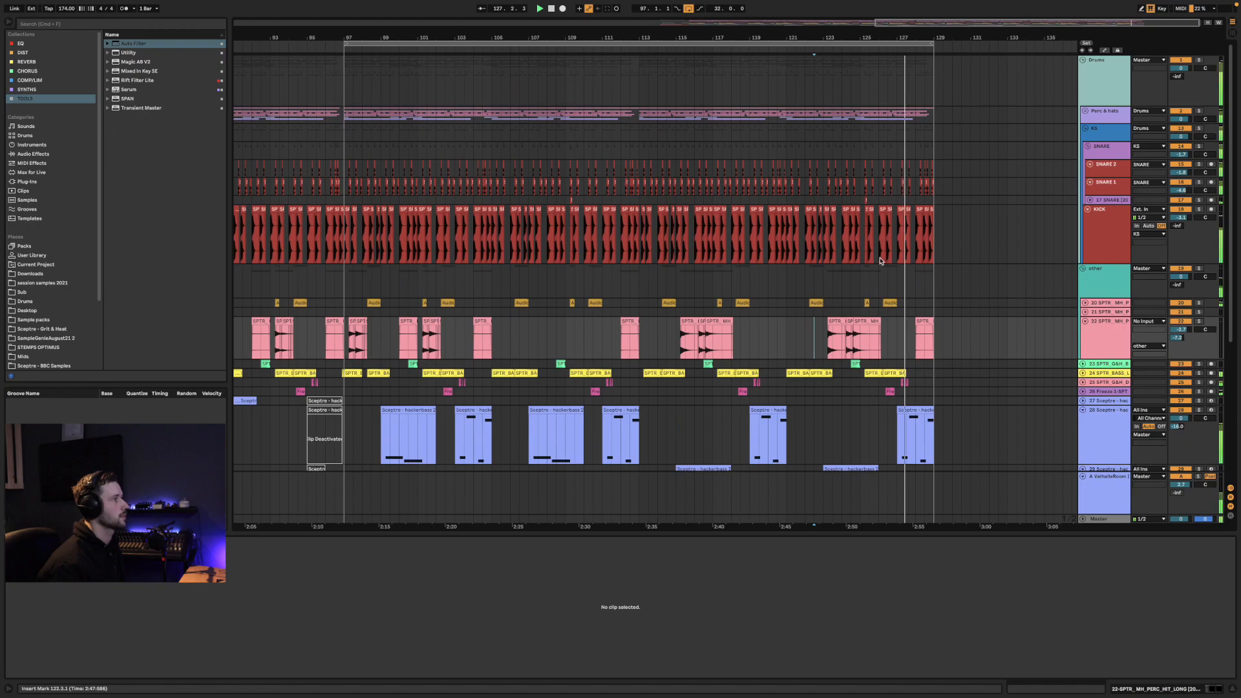
click(1085, 111)
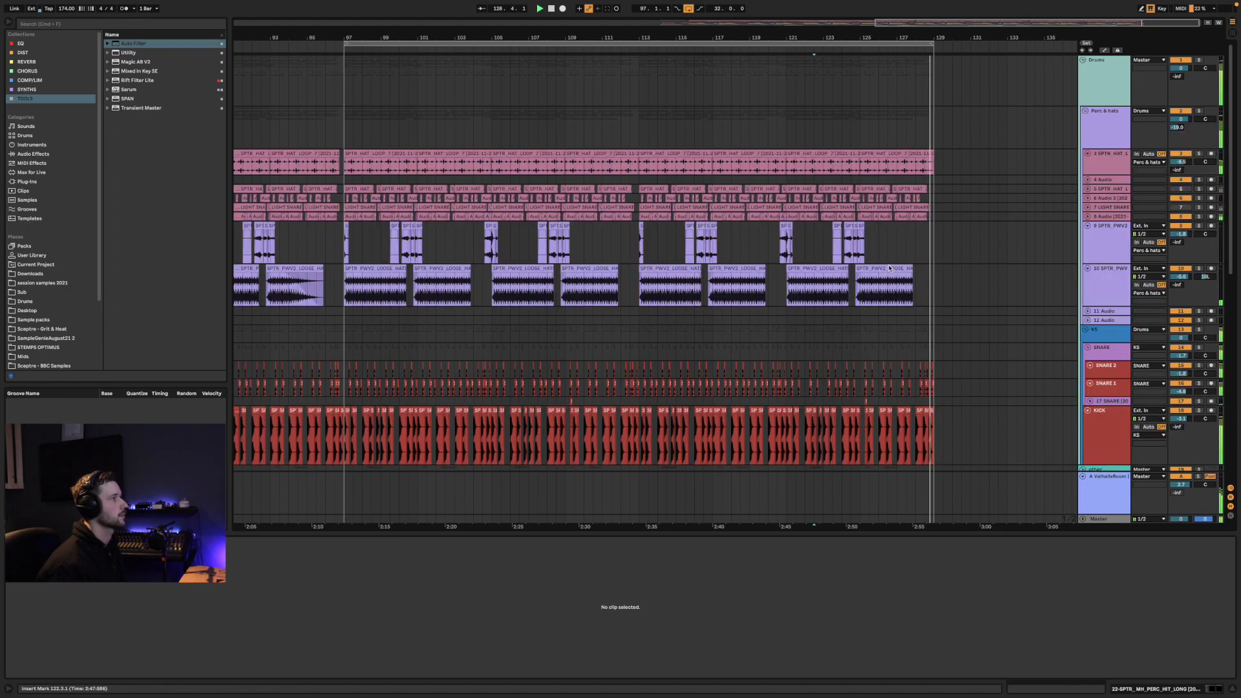
click(879, 270)
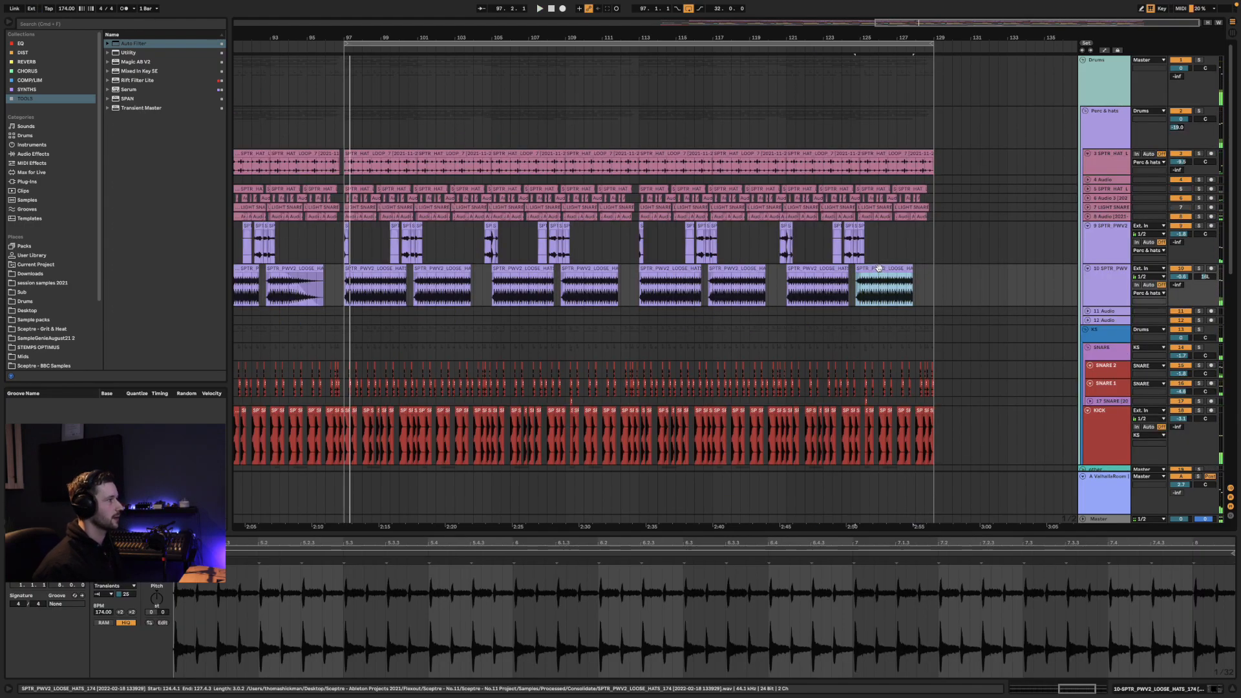
key(Delete)
click(843, 319)
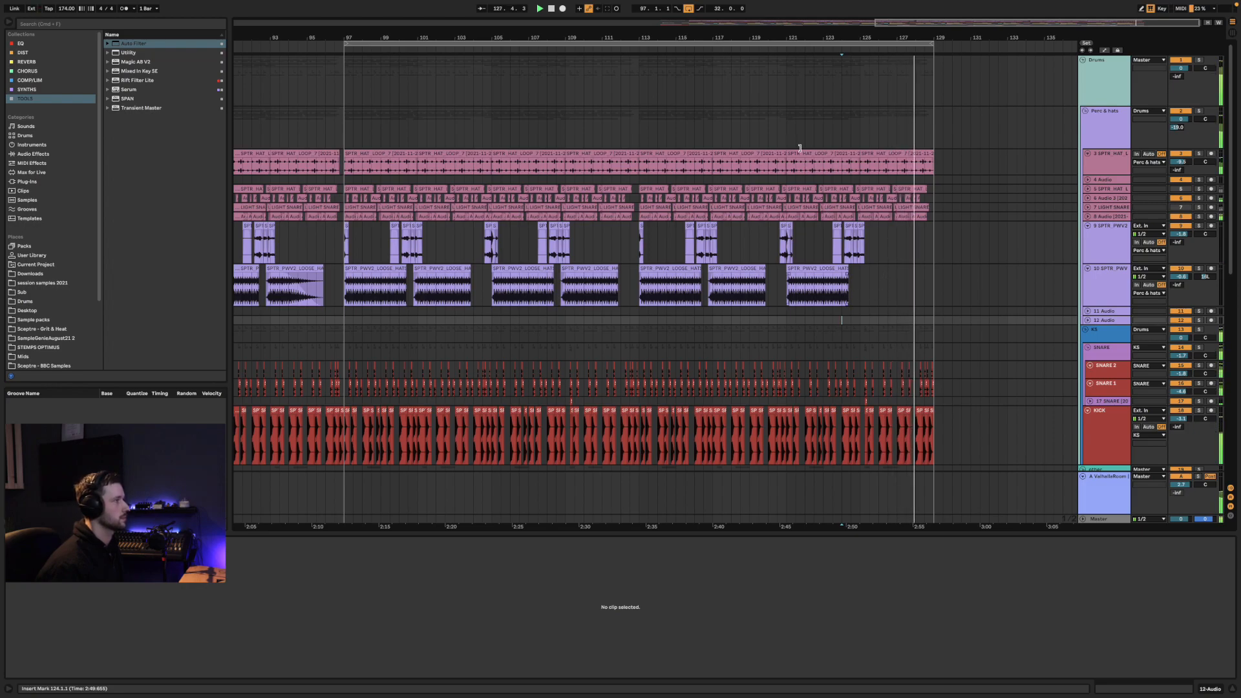
Duplicate hackerbass track 28 and delete the copy's clips before bar 127
scroll(824, 227, down, 9)
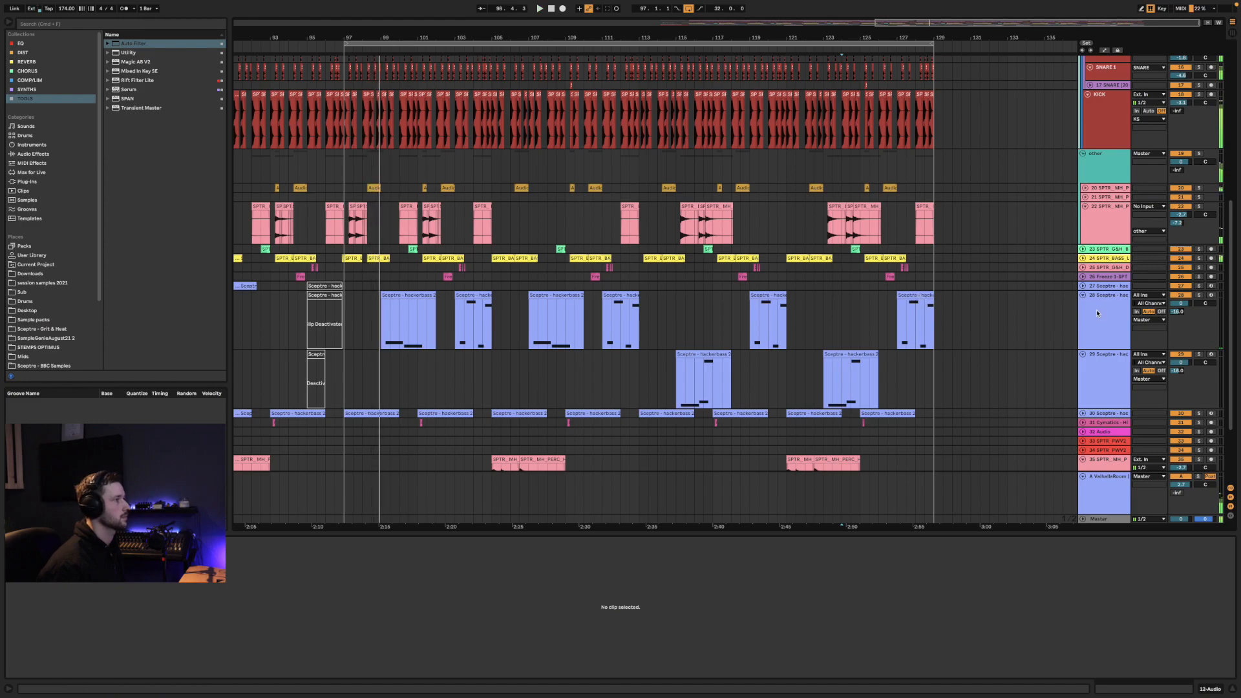
click(1107, 318)
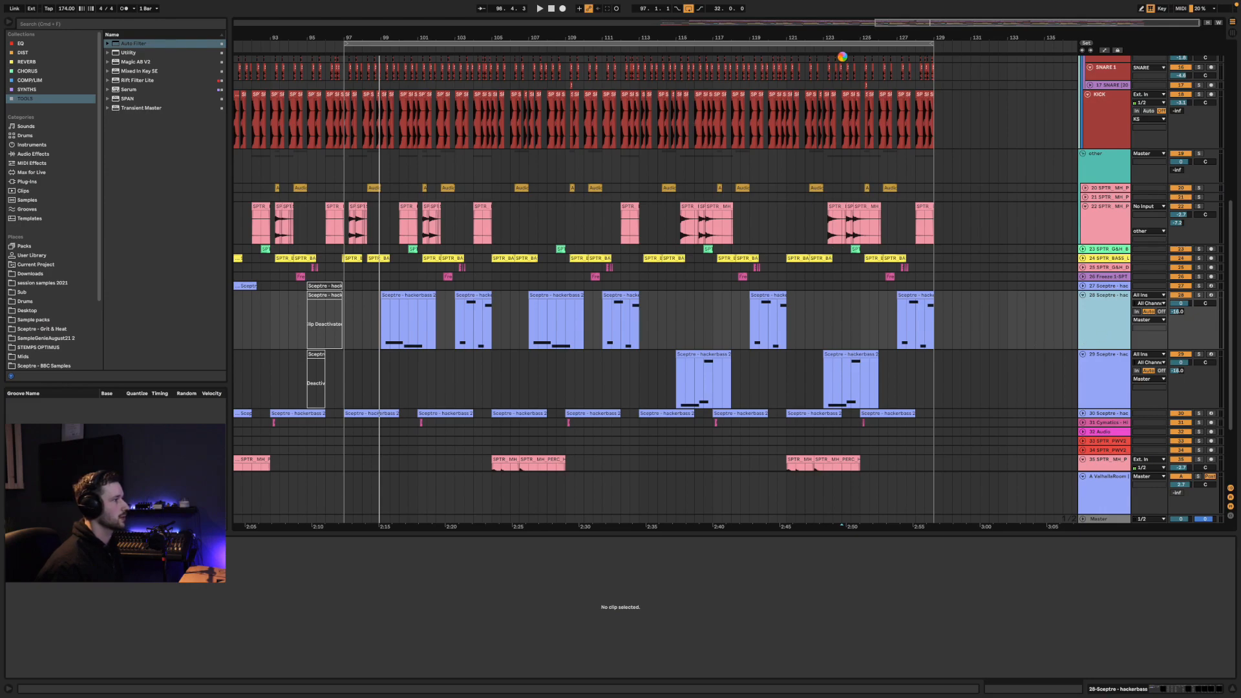
drag(853, 337, 282, 365)
key(Delete)
Delete the original hackerbass track's clip at bar 127 and play the new track's clip from 127.1.1
drag(888, 336, 934, 336)
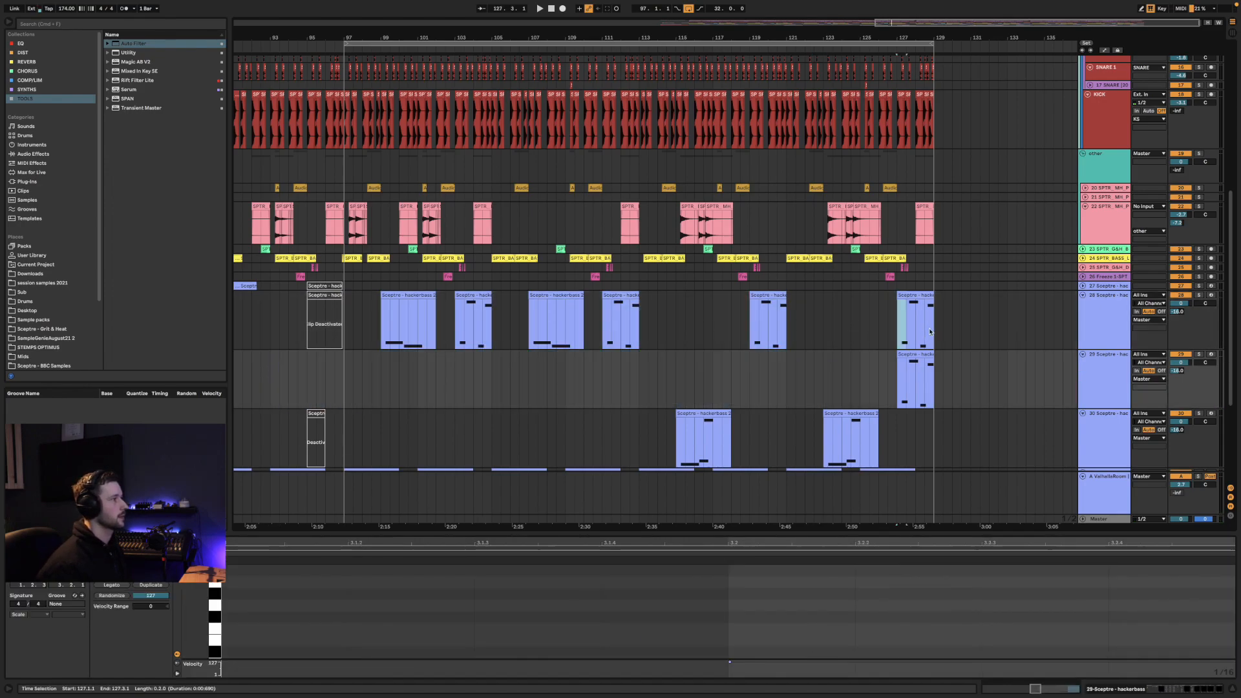
click(900, 374)
key(space)
Show the automation lanes and display Serum's Env1 Atk envelope on the new hackerbass track
click(1104, 51)
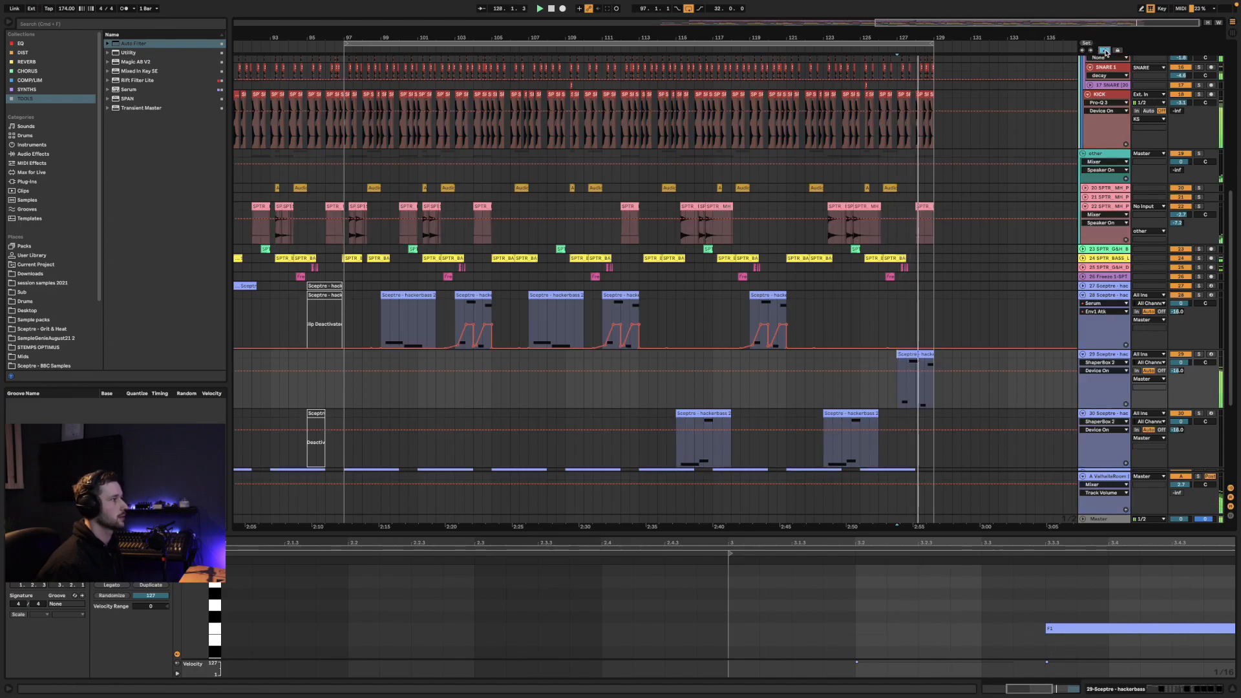
click(1099, 363)
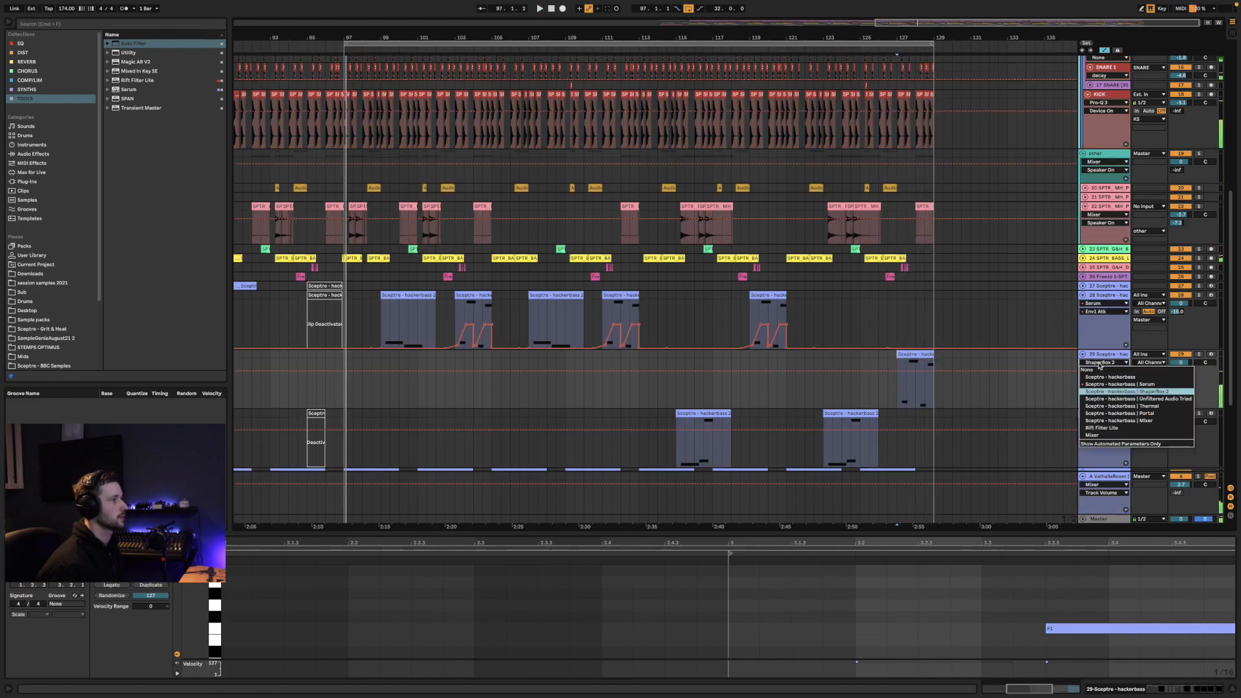
click(1103, 385)
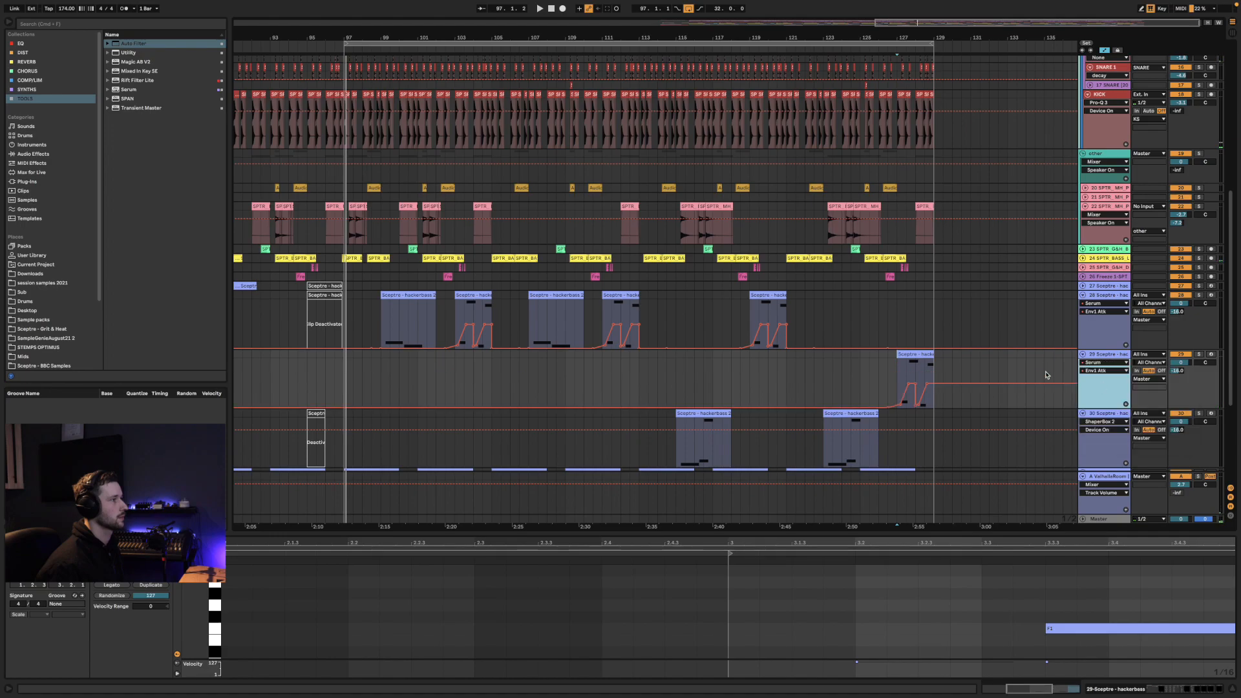
Raise the first Env1 Atk automation ramp in bar 127 of the new hackerbass track to a higher, earlier peak, and audition it
drag(915, 38, 916, 97)
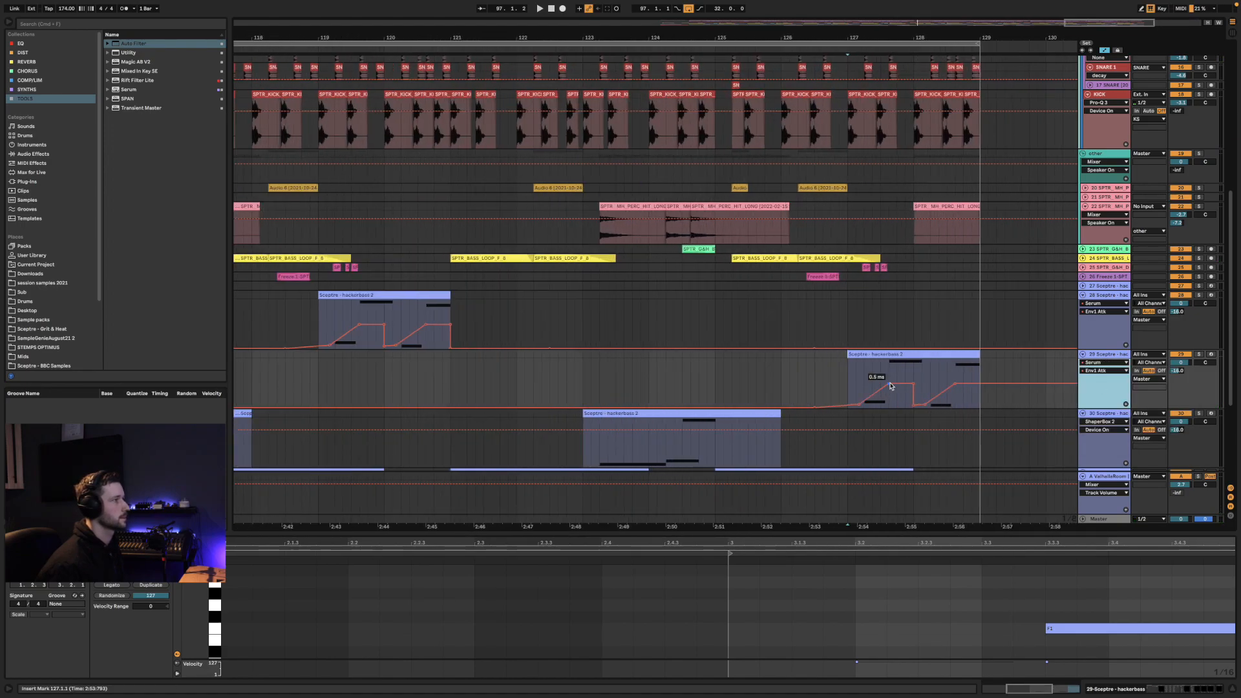
drag(890, 386, 888, 370)
key(space)
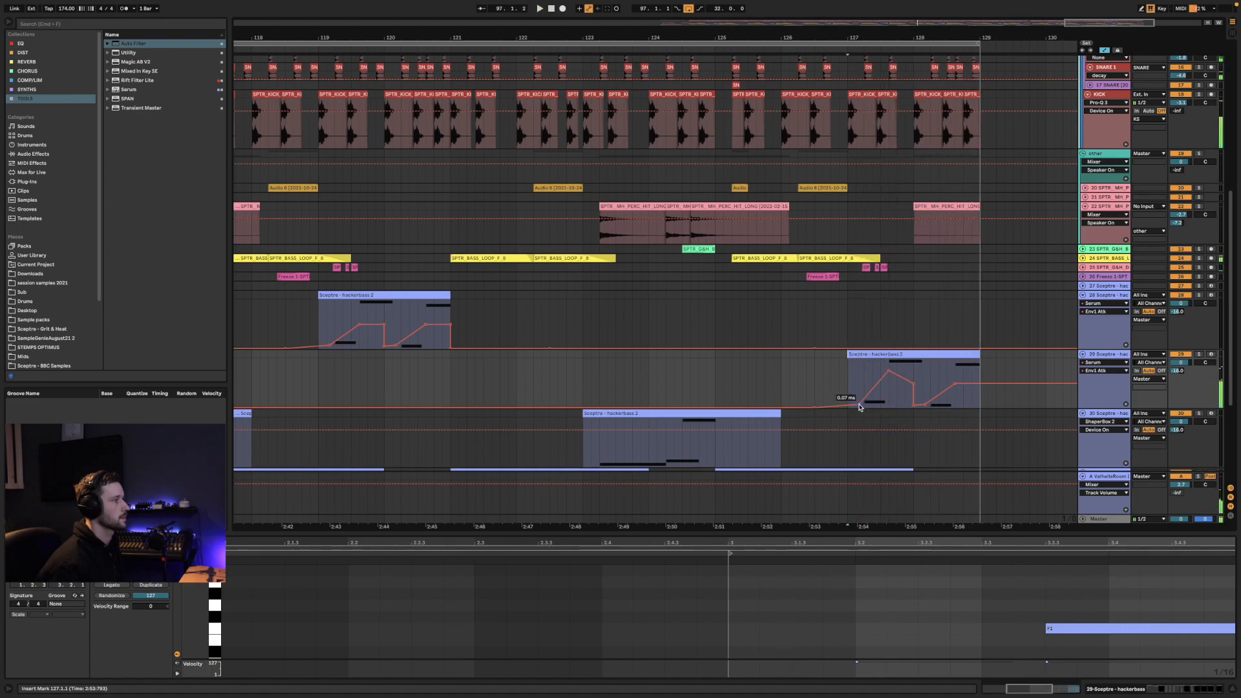
drag(859, 369, 913, 358)
key(space)
key(space)
key(space)
key(space)
key(space)
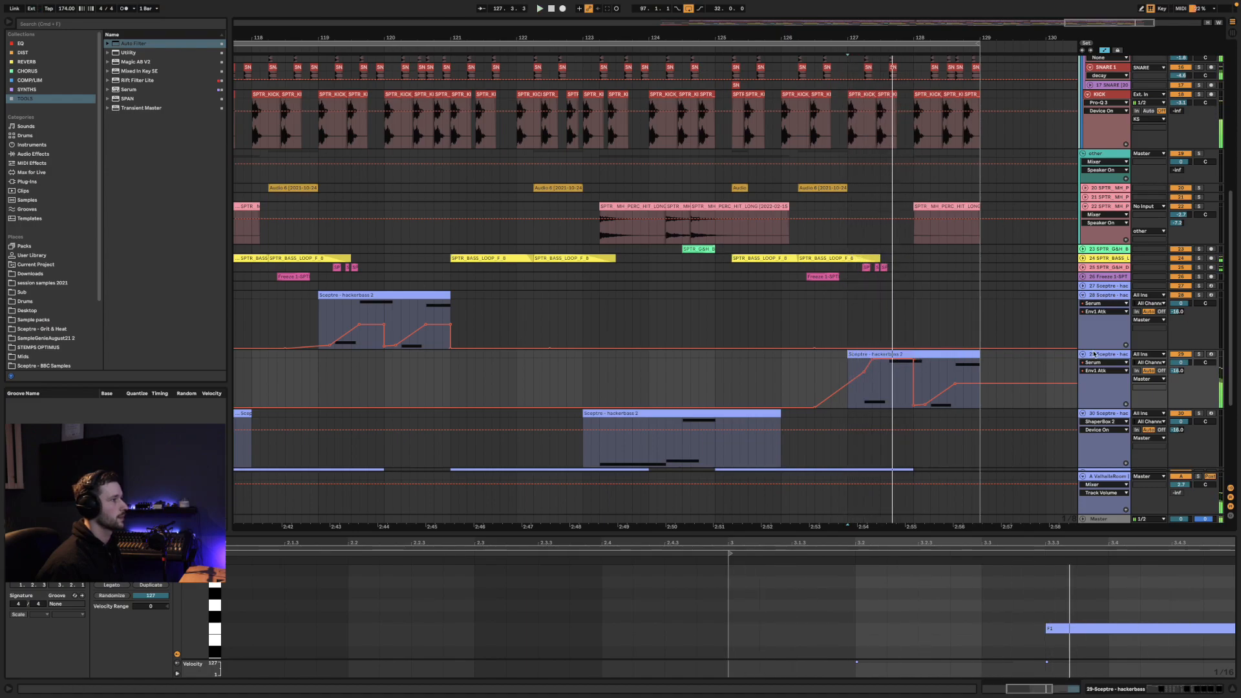
Open Serum on the new hackerbass track, solo the track and audition its clip from 127.1.1
click(1175, 689)
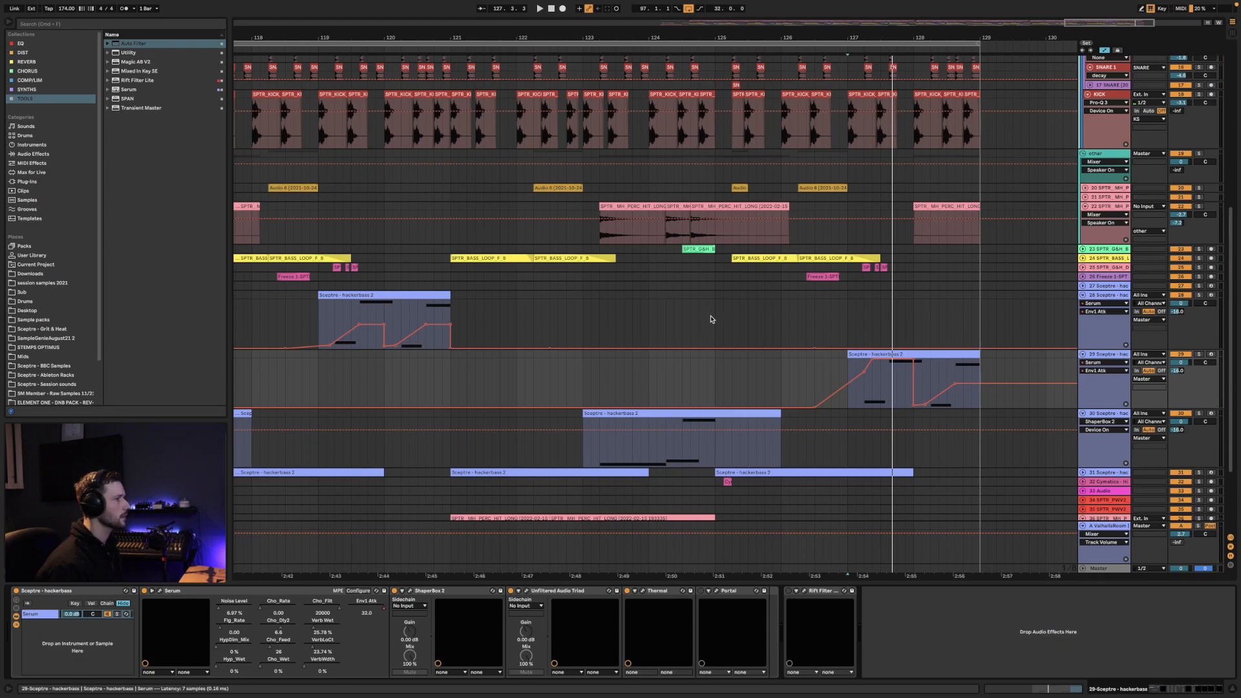
click(1197, 355)
key(space)
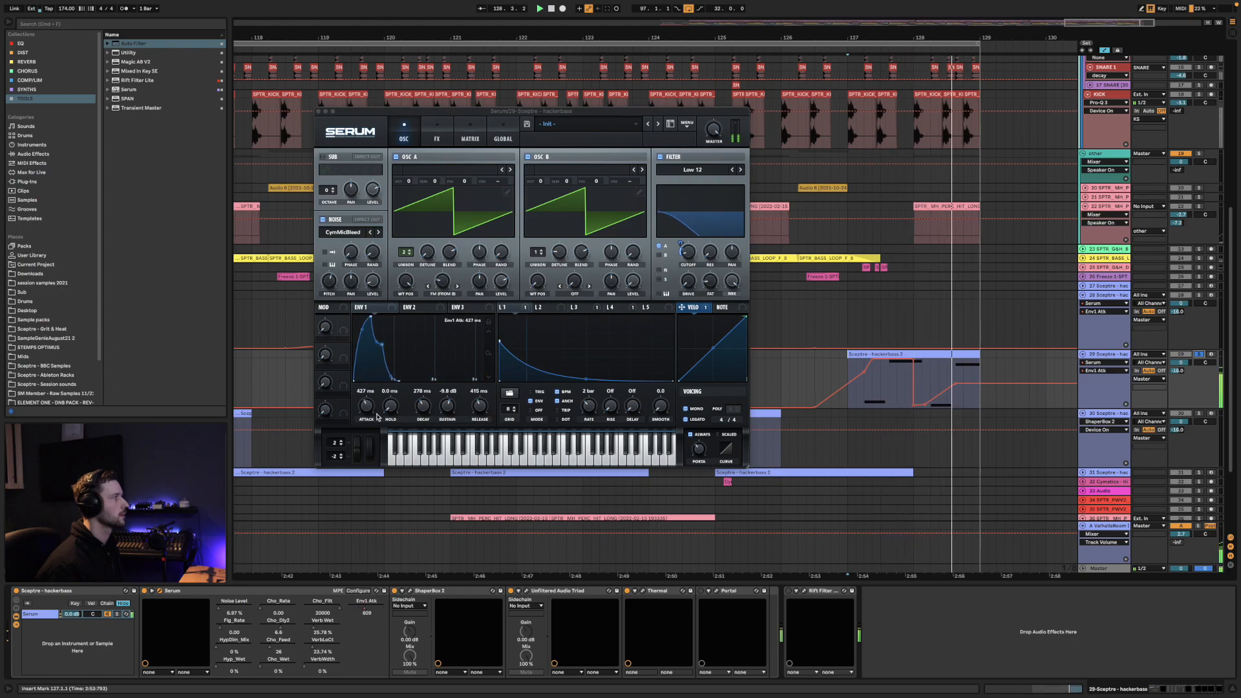
key(space)
Clear the Env1 Atk automation around the bar 127 clip on the new hackerbass track and check playback
click(1094, 372)
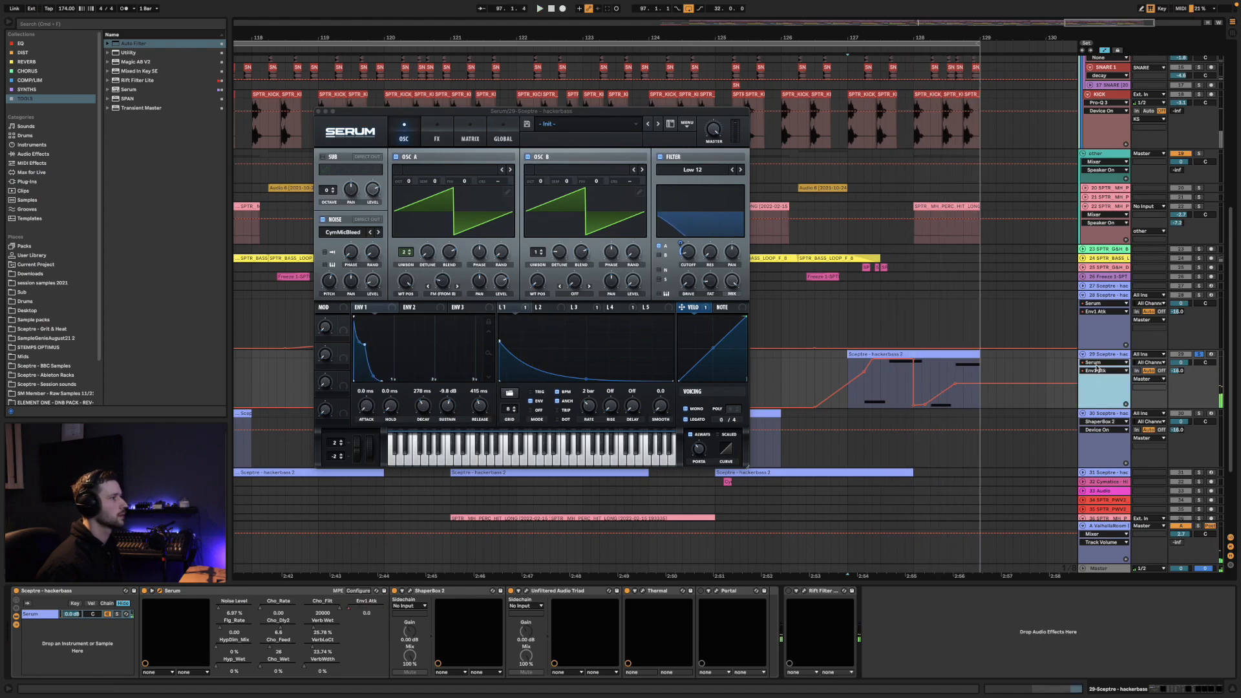
click(996, 378)
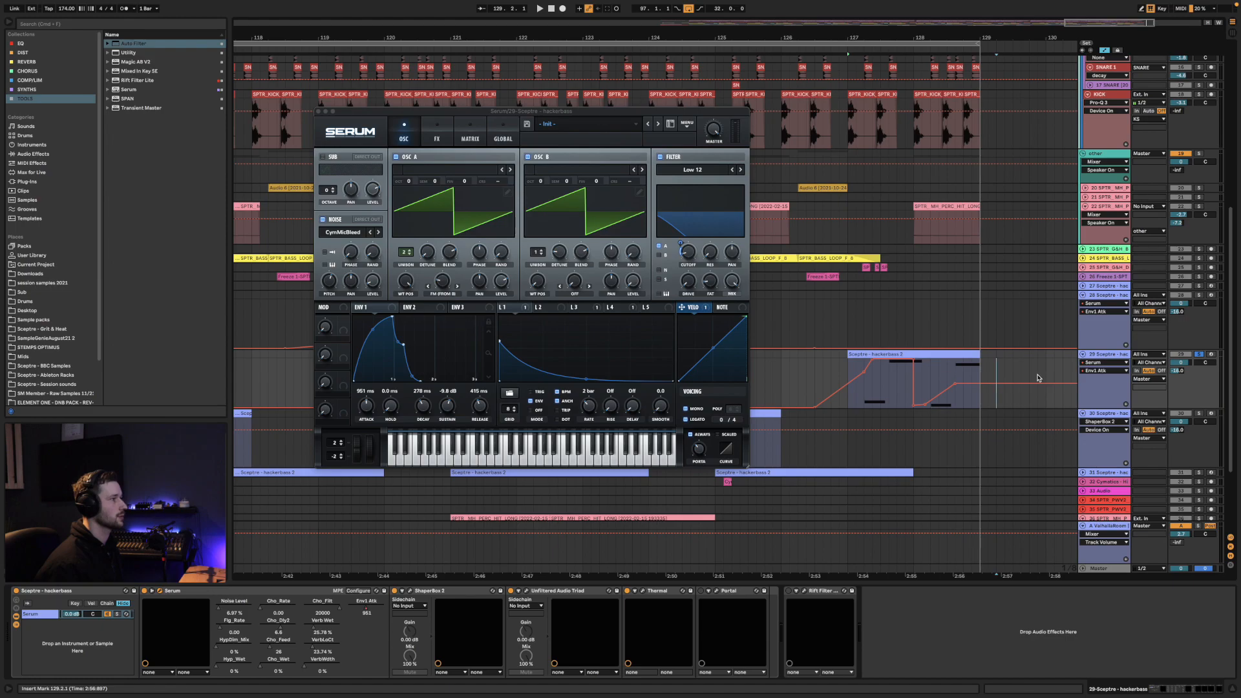
shift+click(760, 375)
right_click(828, 377)
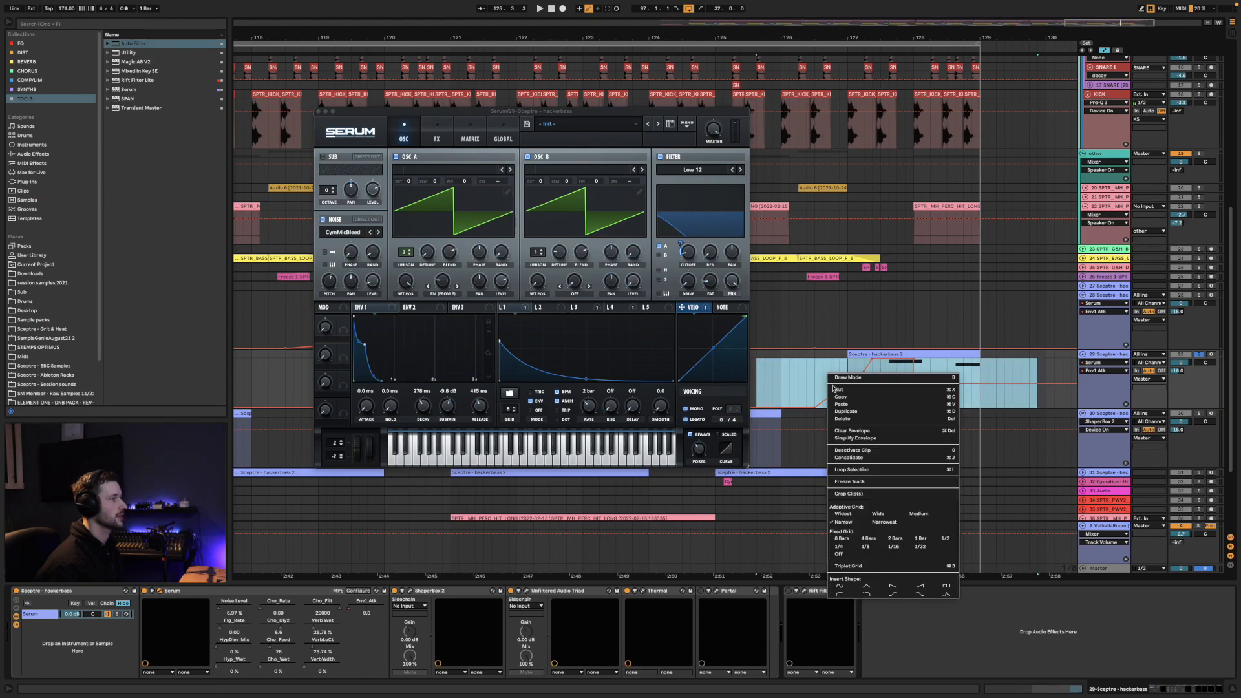
click(843, 404)
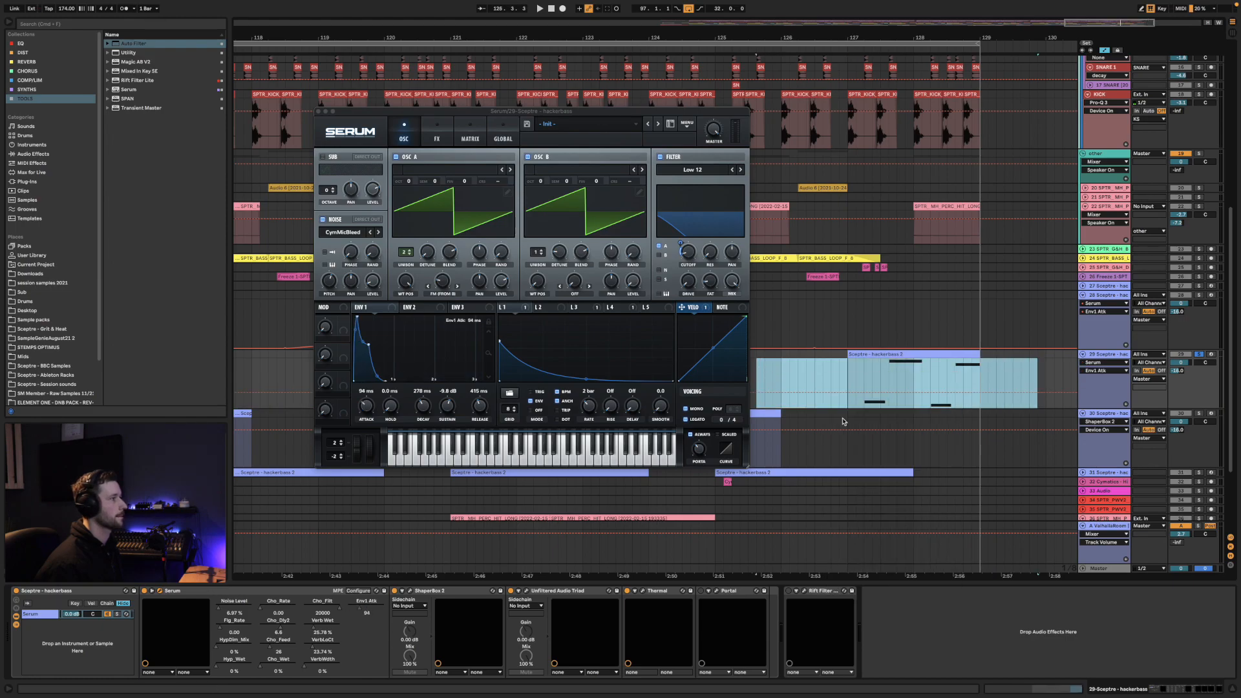
key(space)
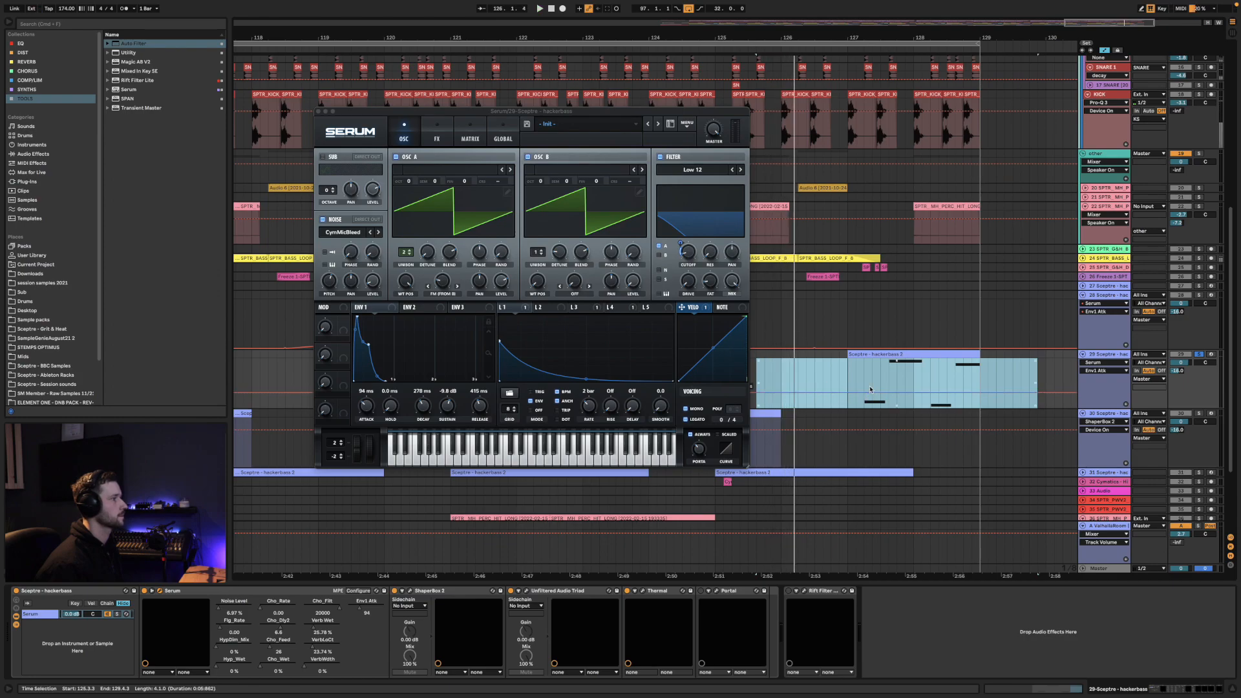
Raise Serum's Env 1 attack to 6.23 s and adjust its filter cutoff while auditioning from 127.2.1
click(869, 389)
drag(366, 405, 371, 369)
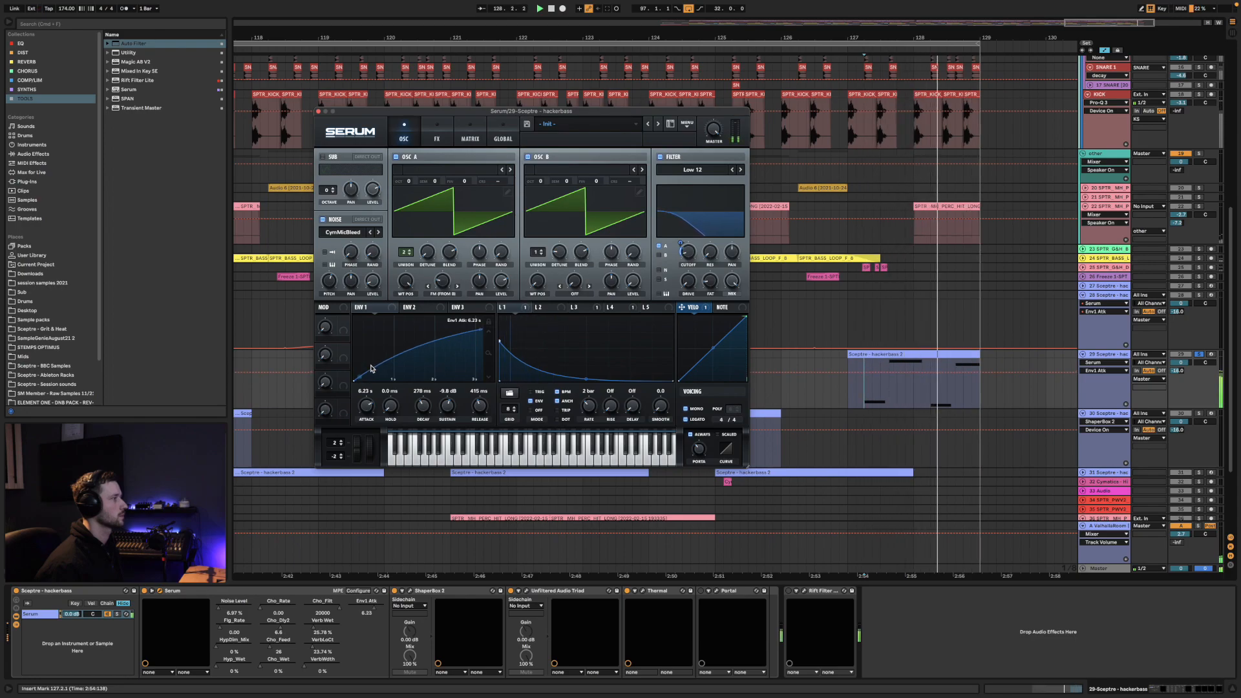
drag(687, 252, 696, 243)
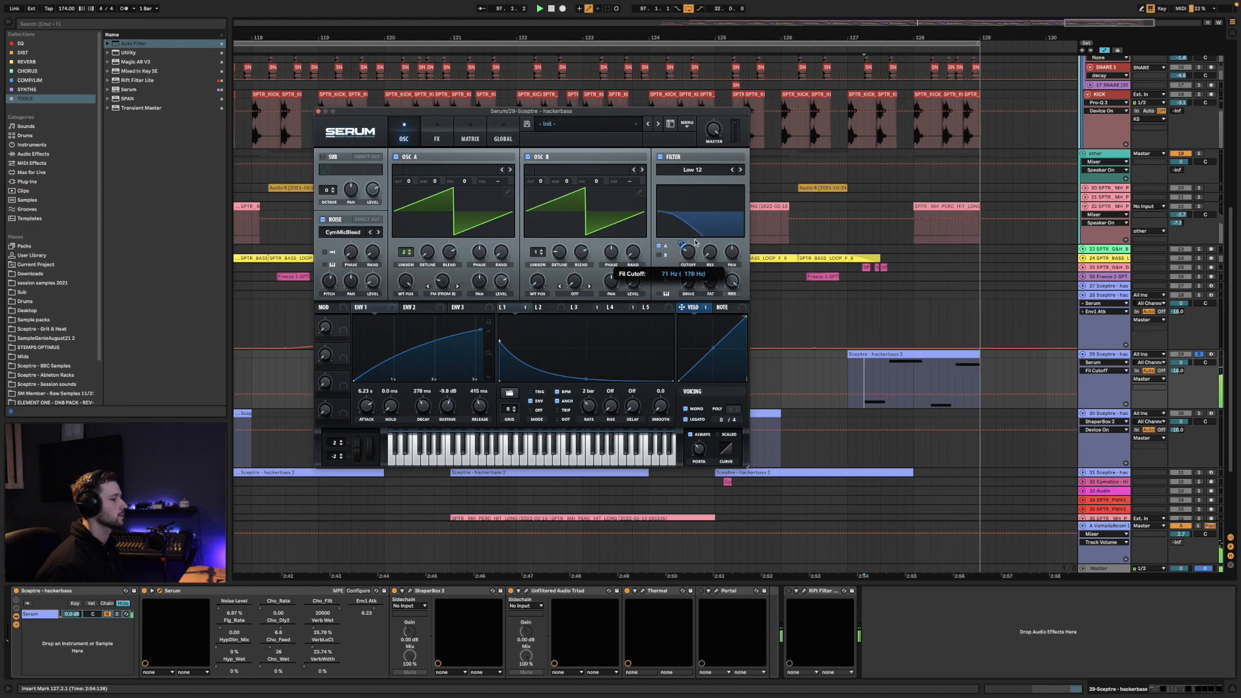
Unsolo the new hackerbass track, close its Serum window and hide the automation lanes
click(1200, 355)
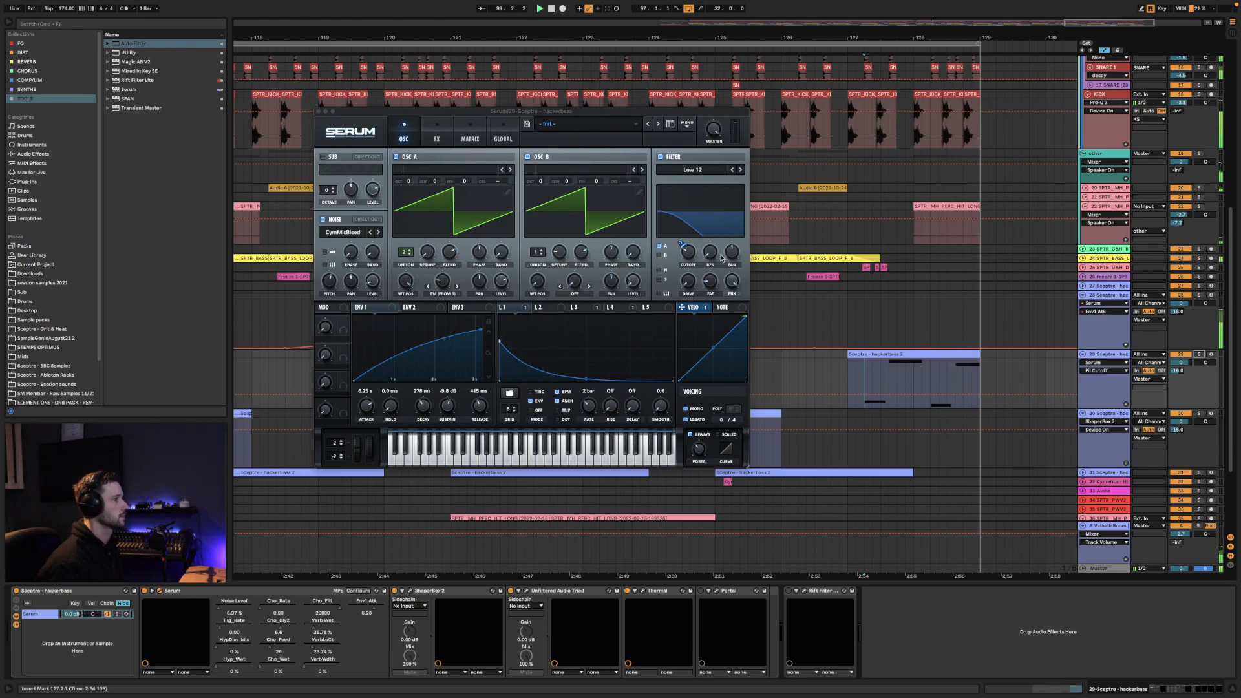
click(318, 112)
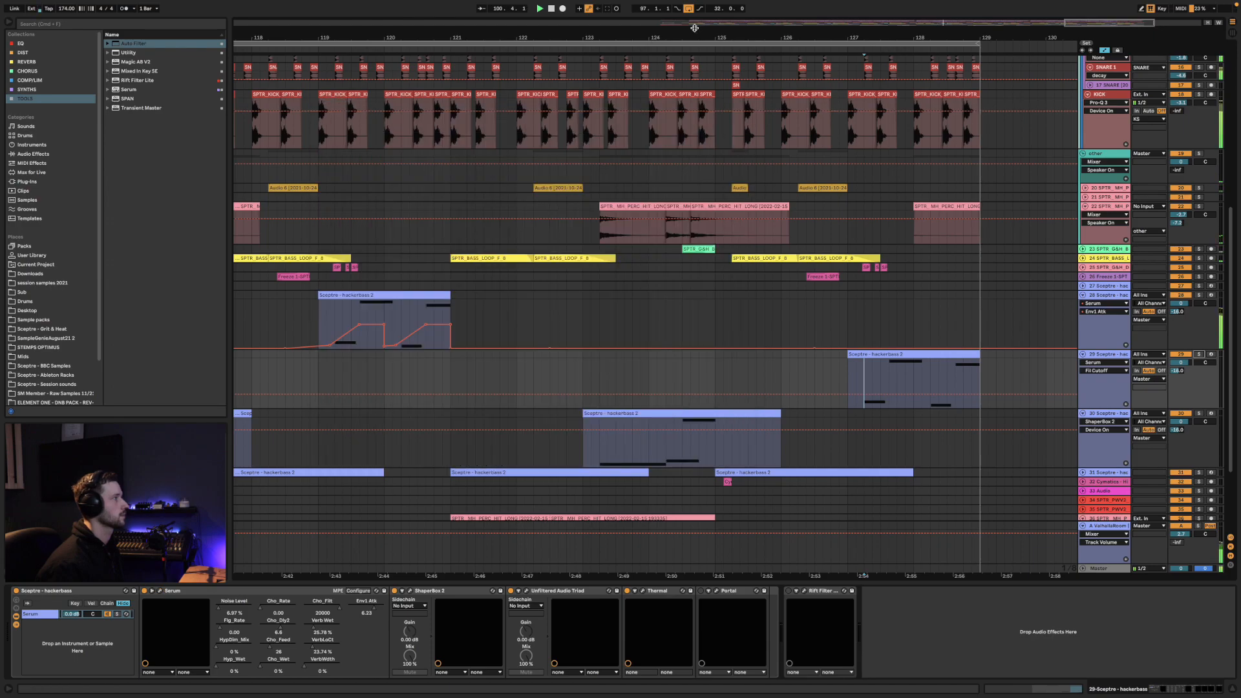
click(1104, 50)
Delete the loose hats clips on track 10 from bar 113 to bar 125 and play from 111.1.1
drag(756, 39, 756, 2)
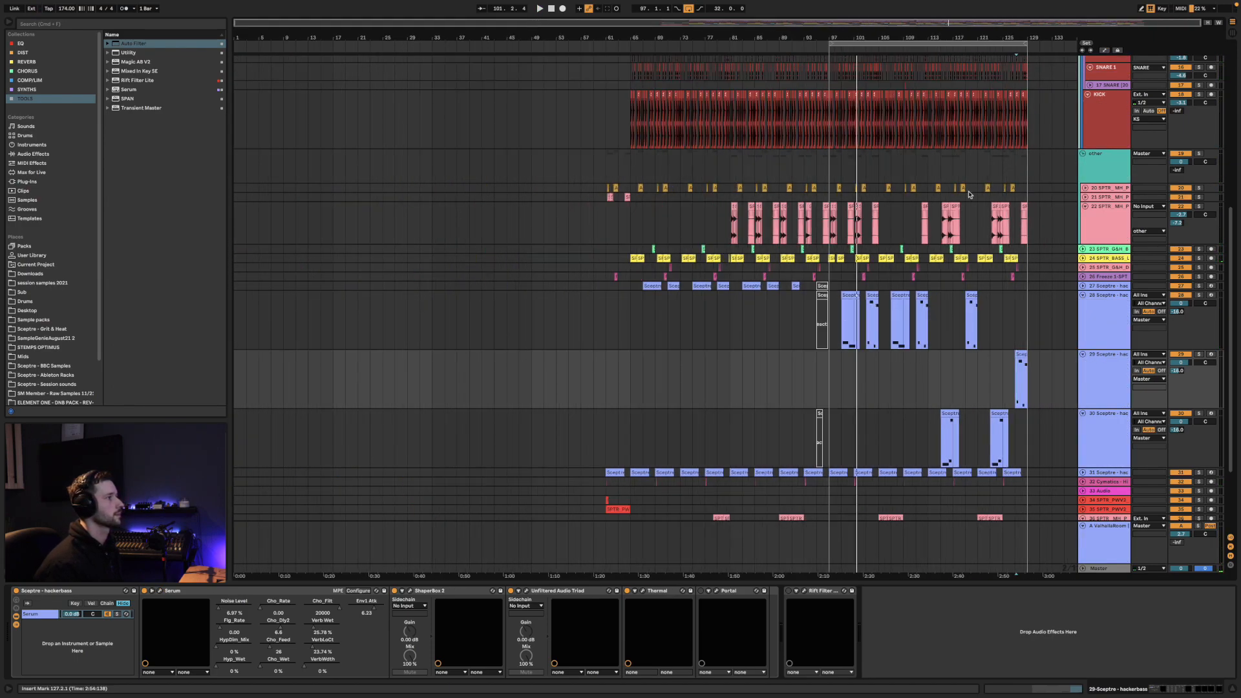
scroll(931, 370, up, 8)
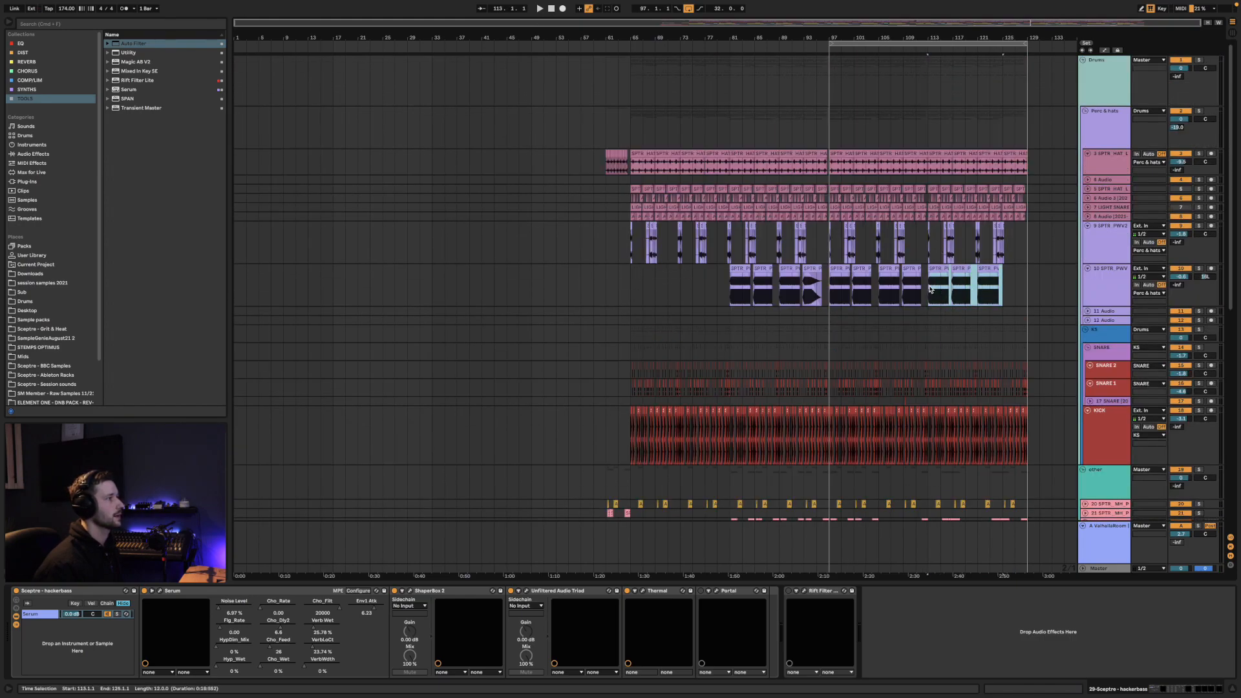
click(930, 288)
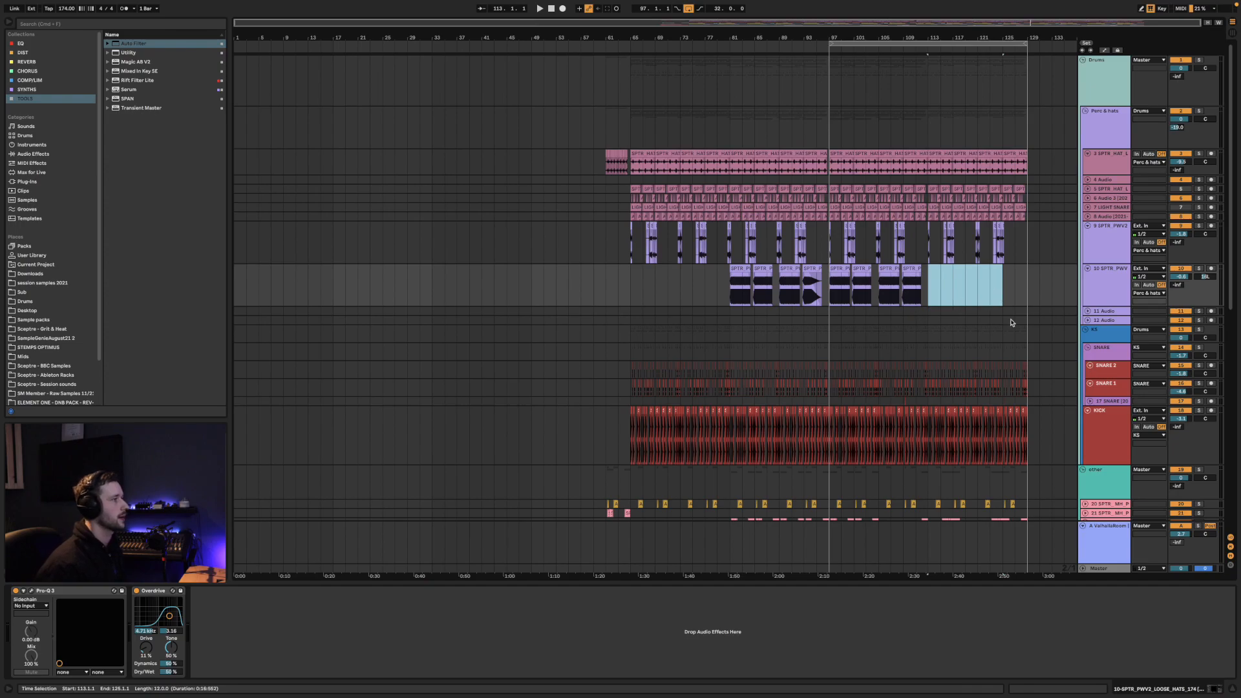
click(916, 286)
key(space)
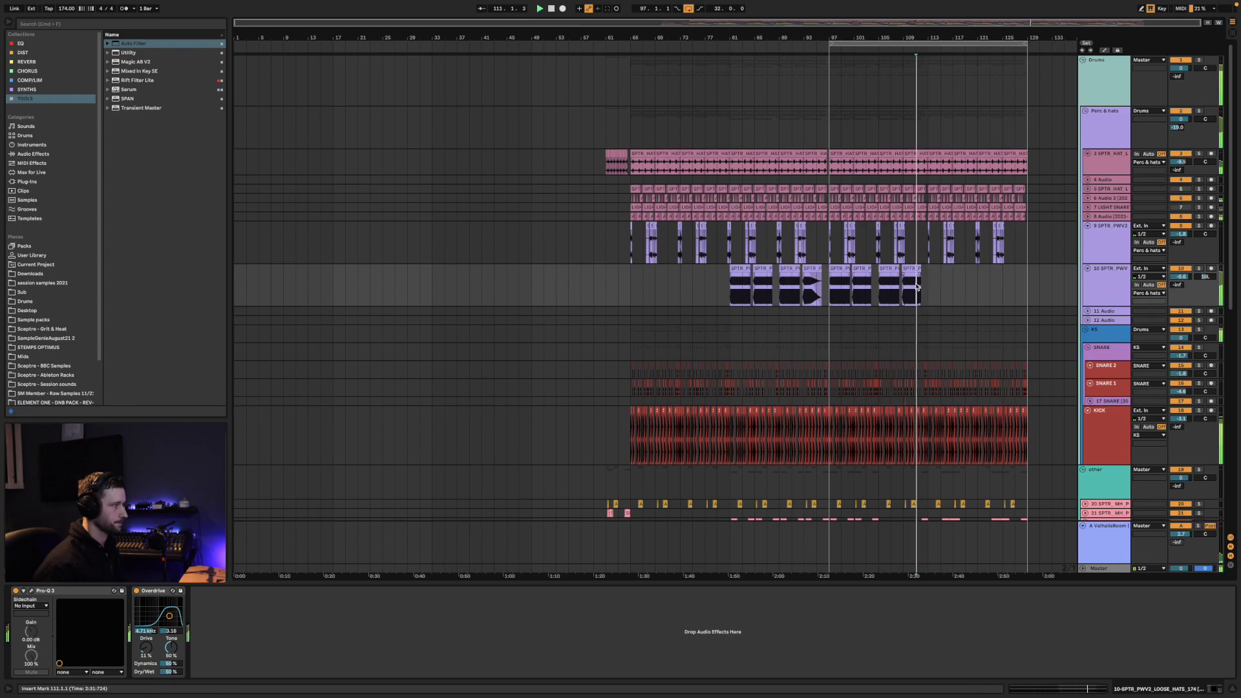
Delete the short atmos perc clip at 113.1.1 on track 9 and audition the transition from bar 112
drag(946, 37, 881, 165)
scroll(769, 268, down, 4)
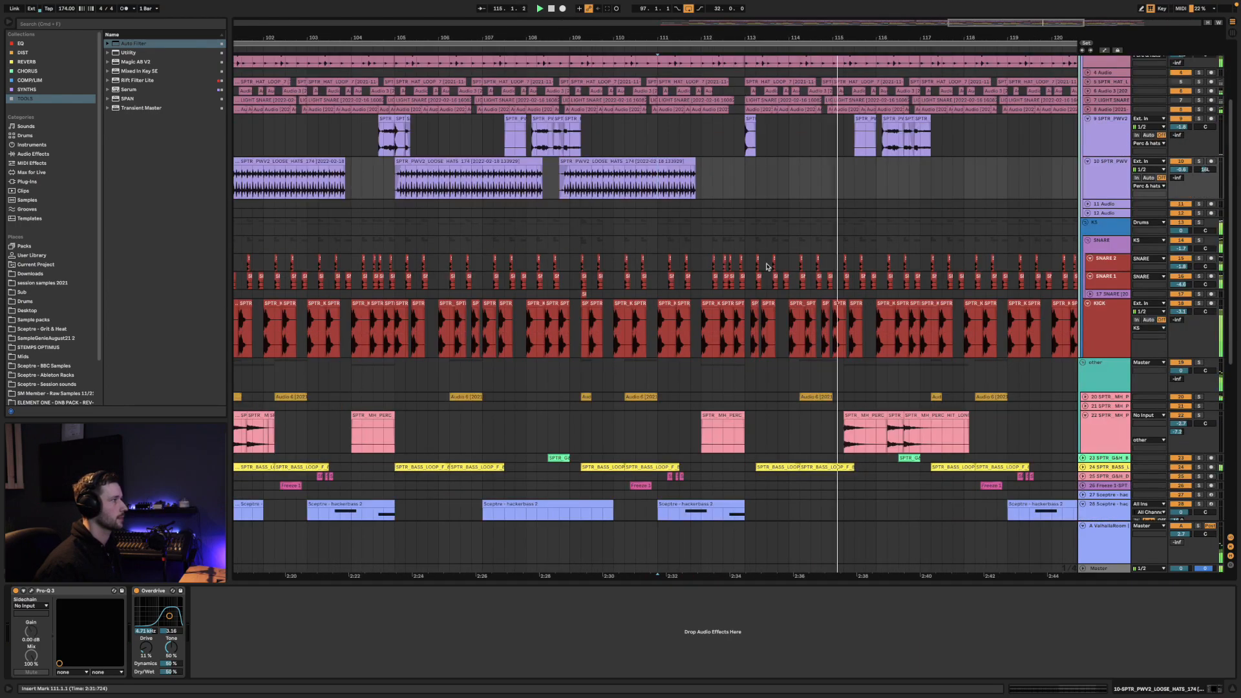
click(750, 123)
key(space)
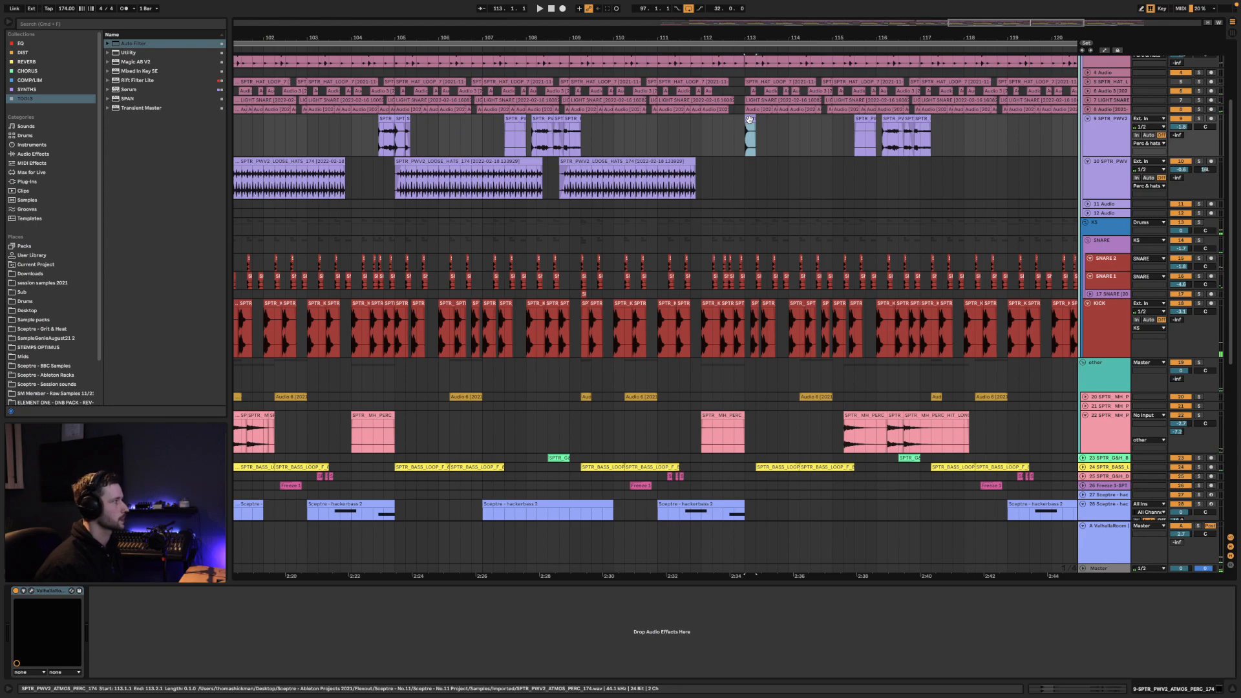
click(749, 120)
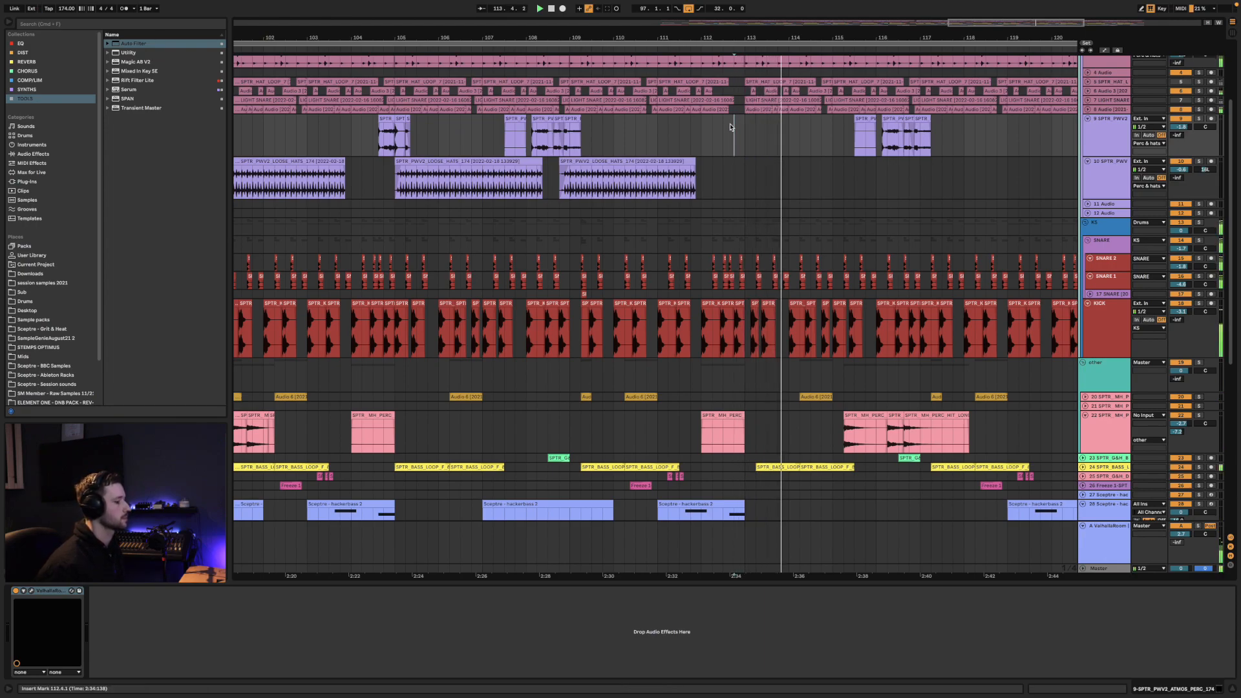
click(714, 137)
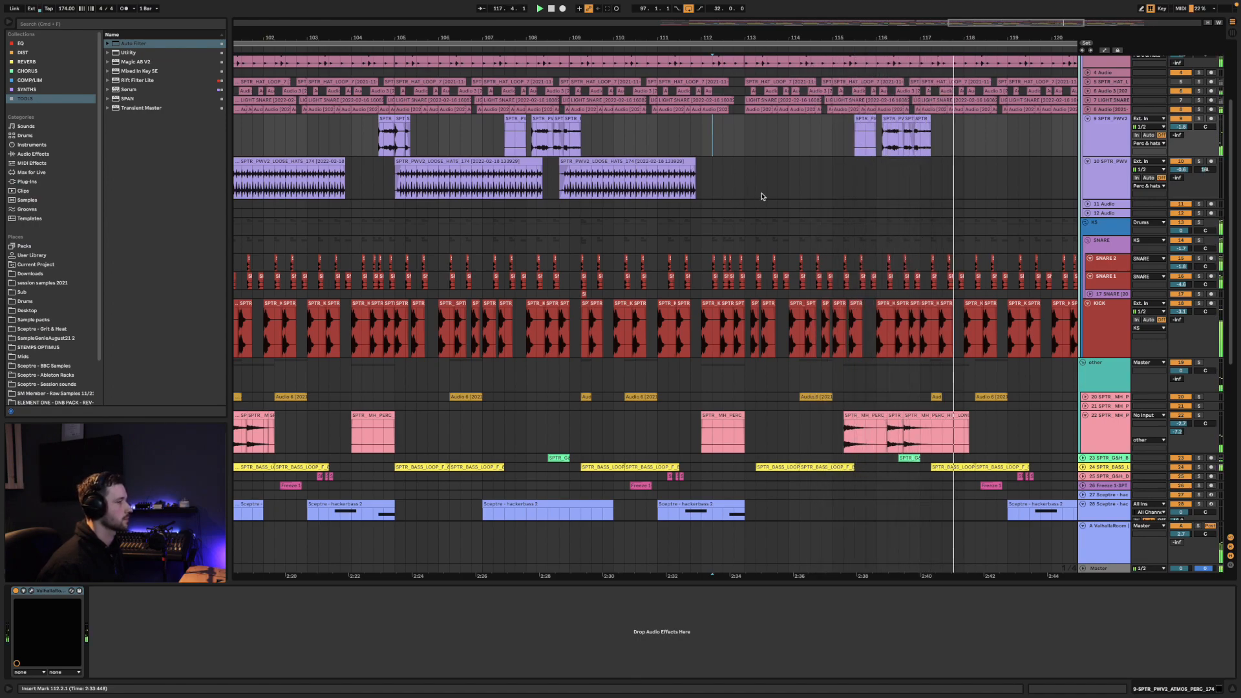
Extend the loop to span 69 bars, from bar 61 to bar 130, and play the arrangement from its start
drag(751, 39, 715, 37)
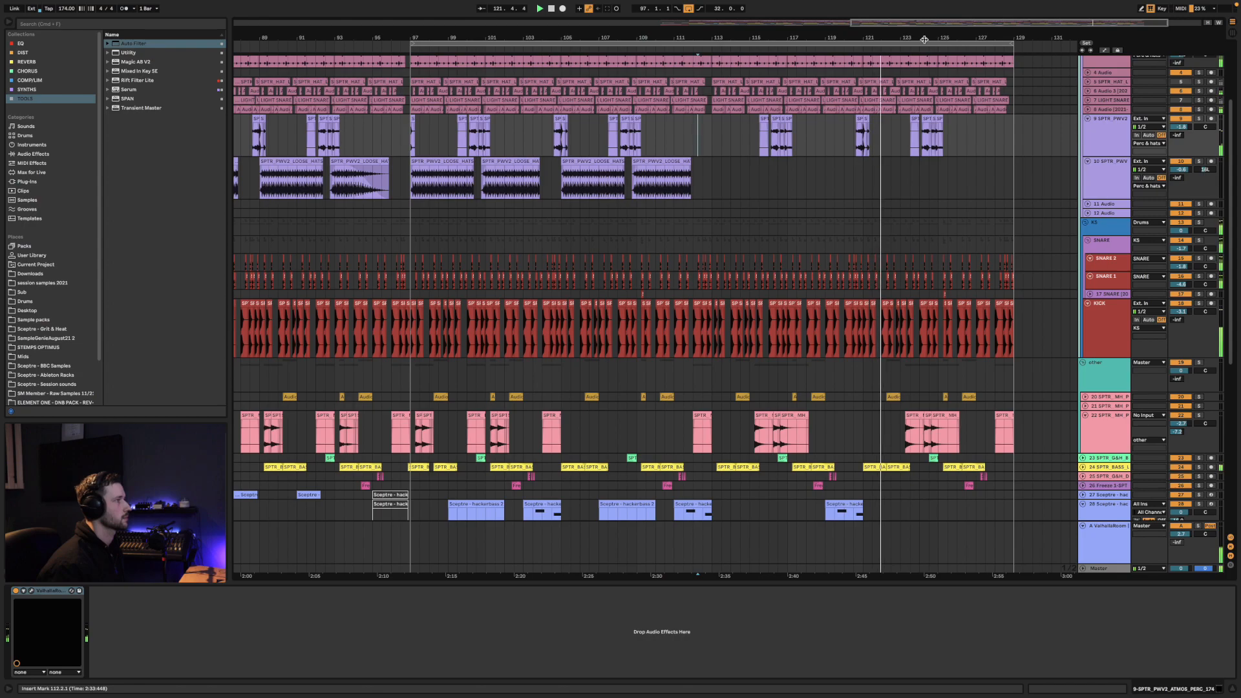
drag(1009, 42, 1032, 42)
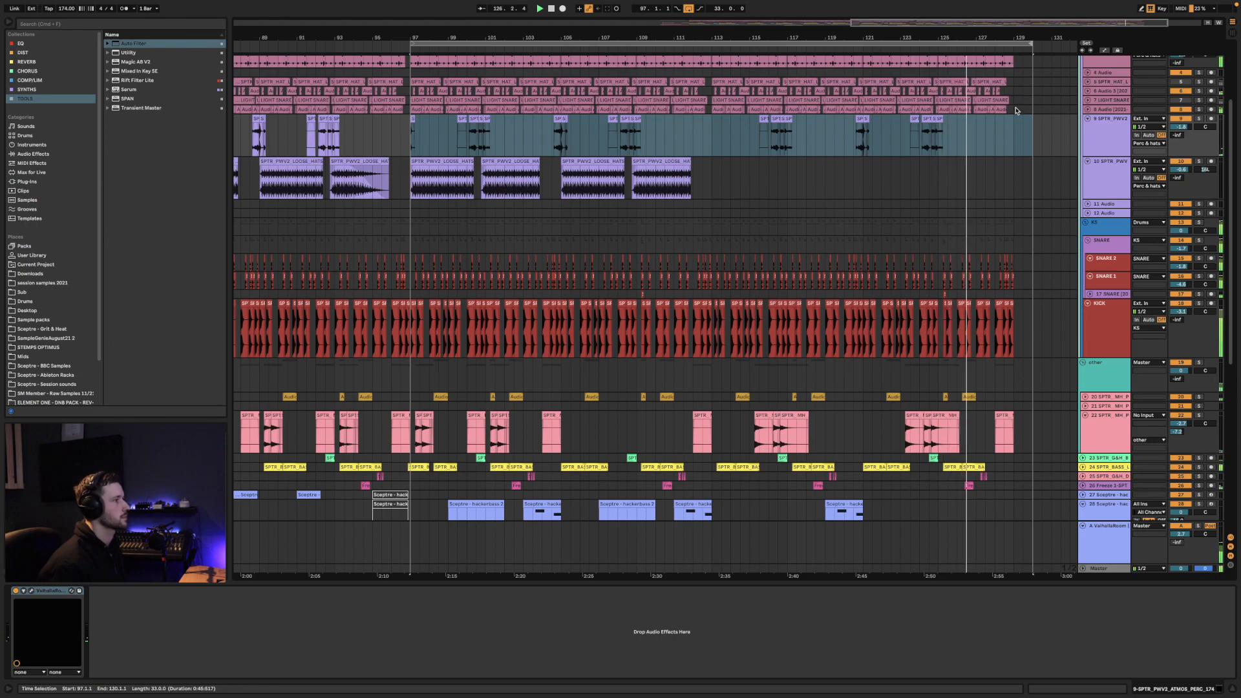
drag(771, 38, 869, 37)
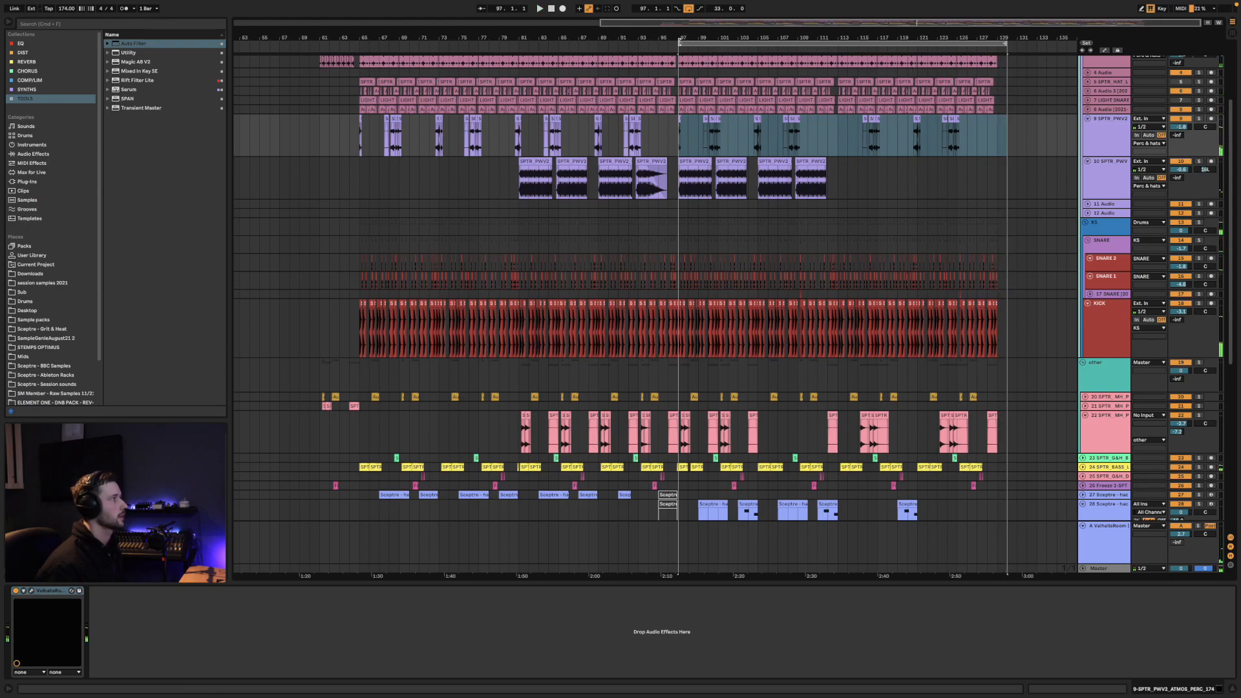
drag(666, 60, 321, 160)
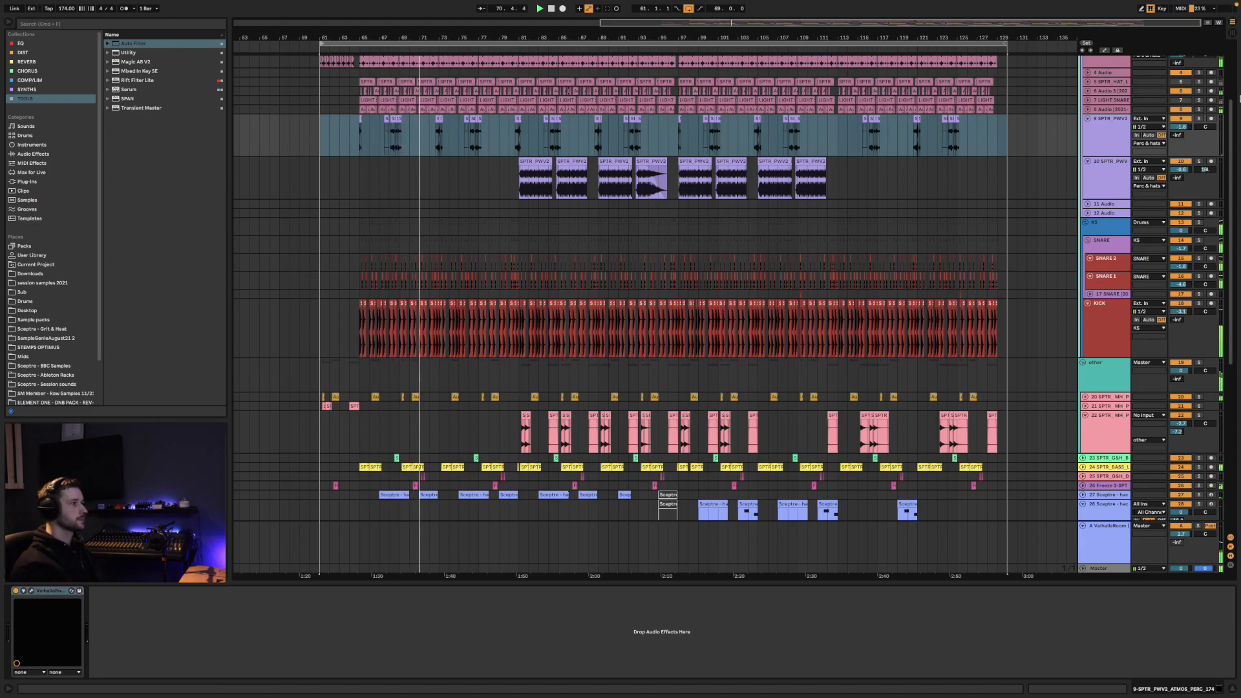
Fold the expanded percussion tracks 9 and 10, the kick, track 22, hackerbass tracks 28 to 30, and tracks 36 and 37
click(1088, 161)
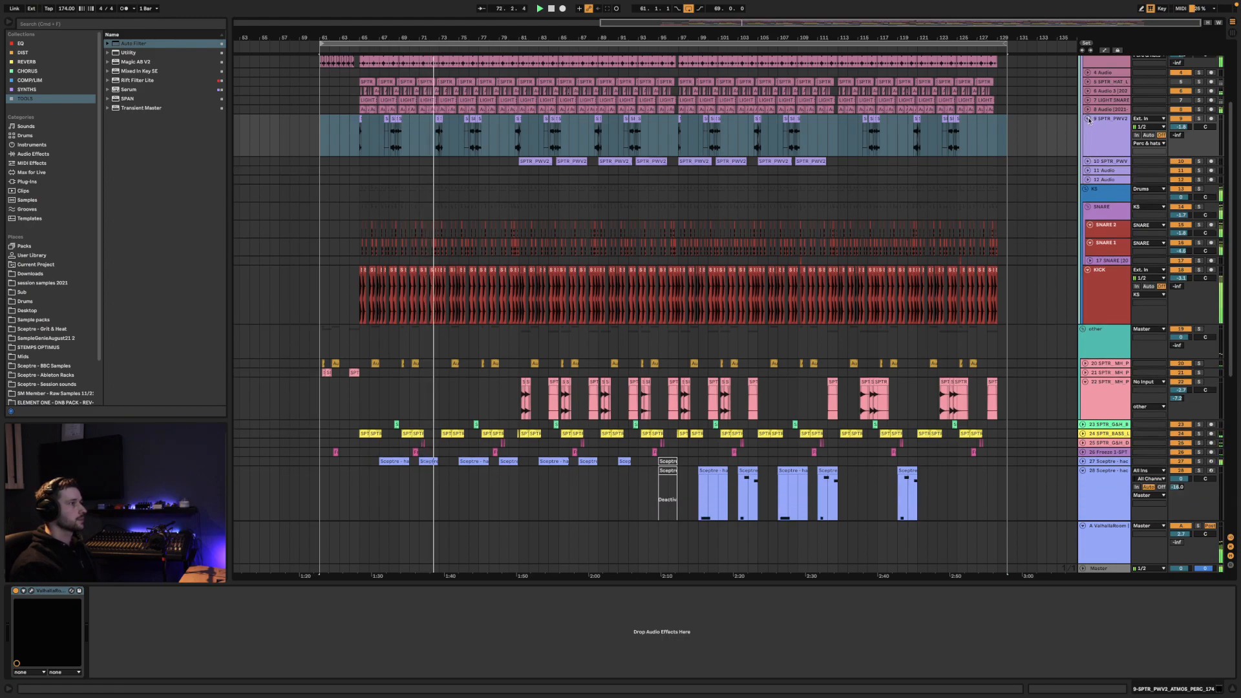
click(1087, 118)
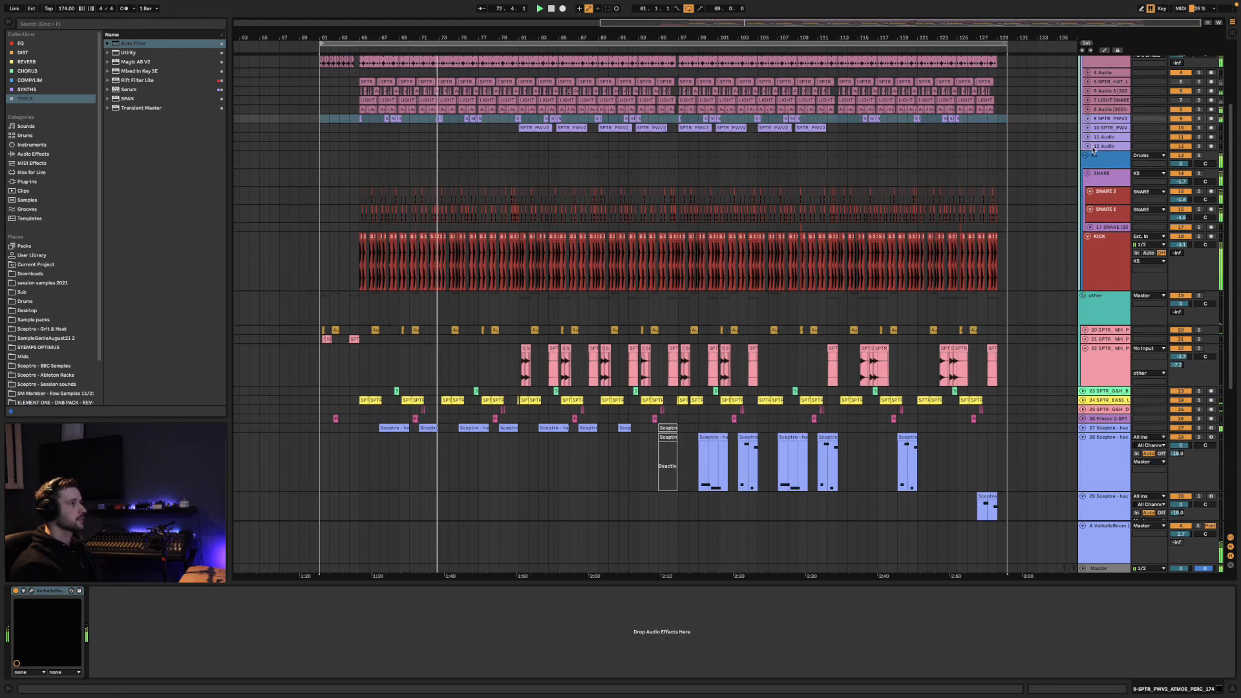
click(1087, 237)
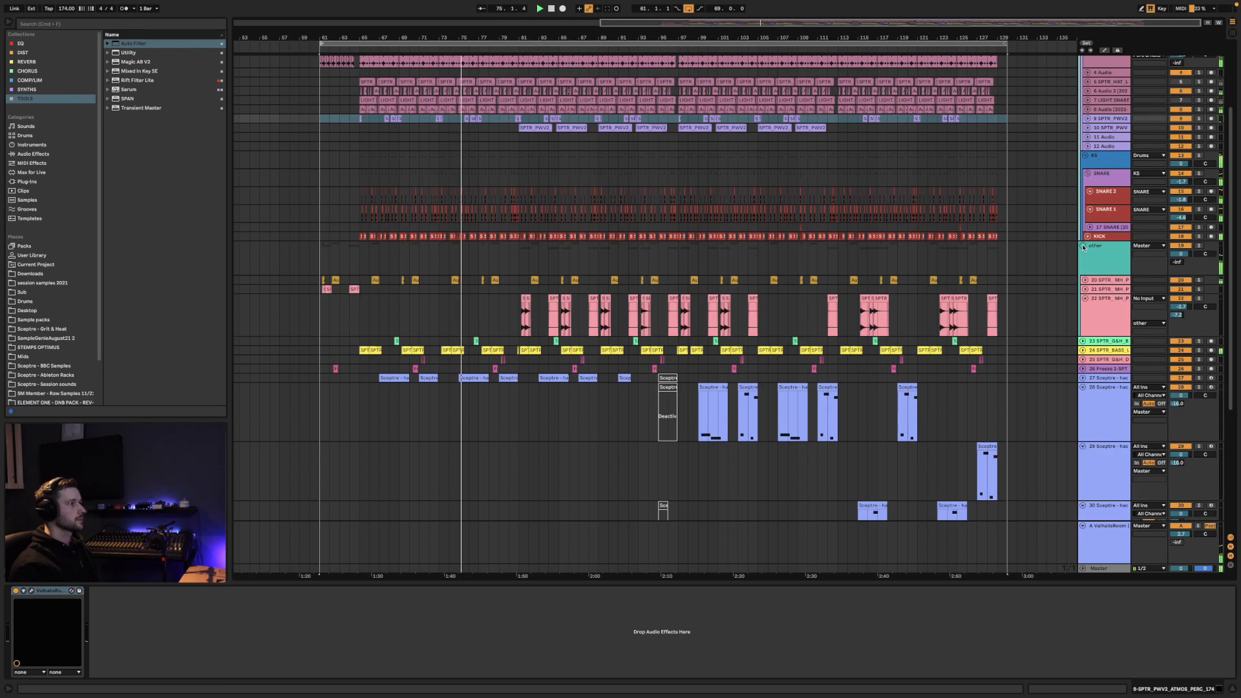
click(1084, 299)
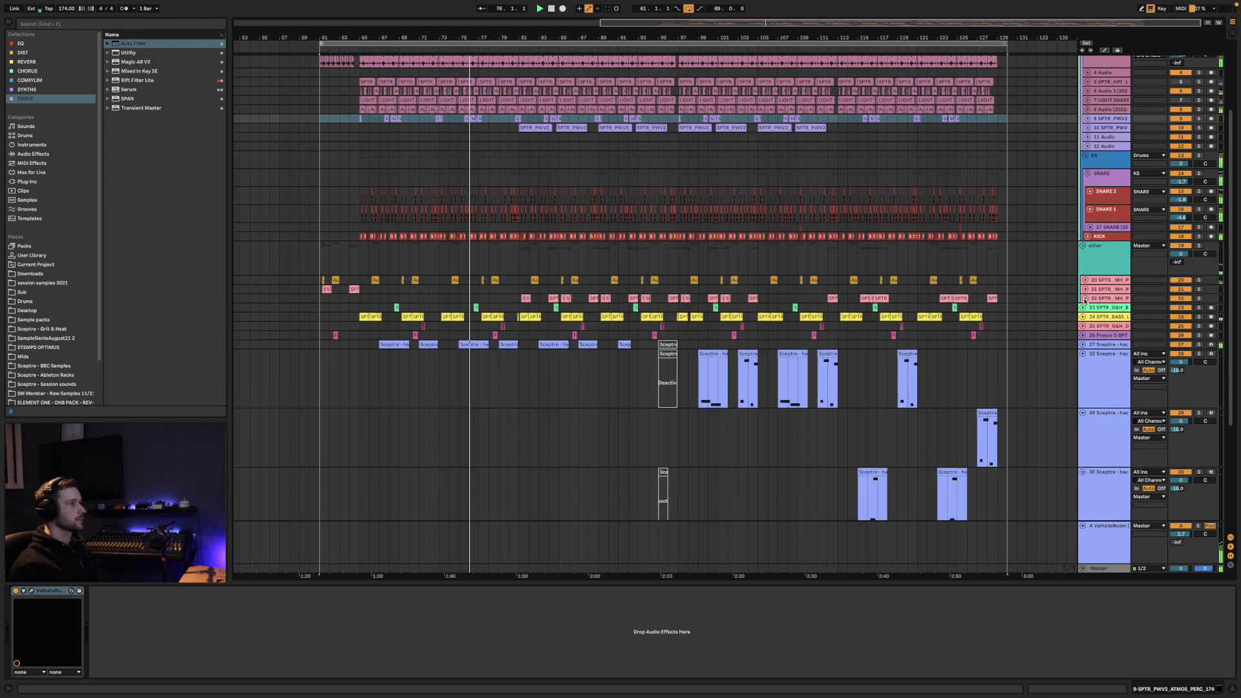
click(1083, 355)
click(1083, 364)
click(1083, 372)
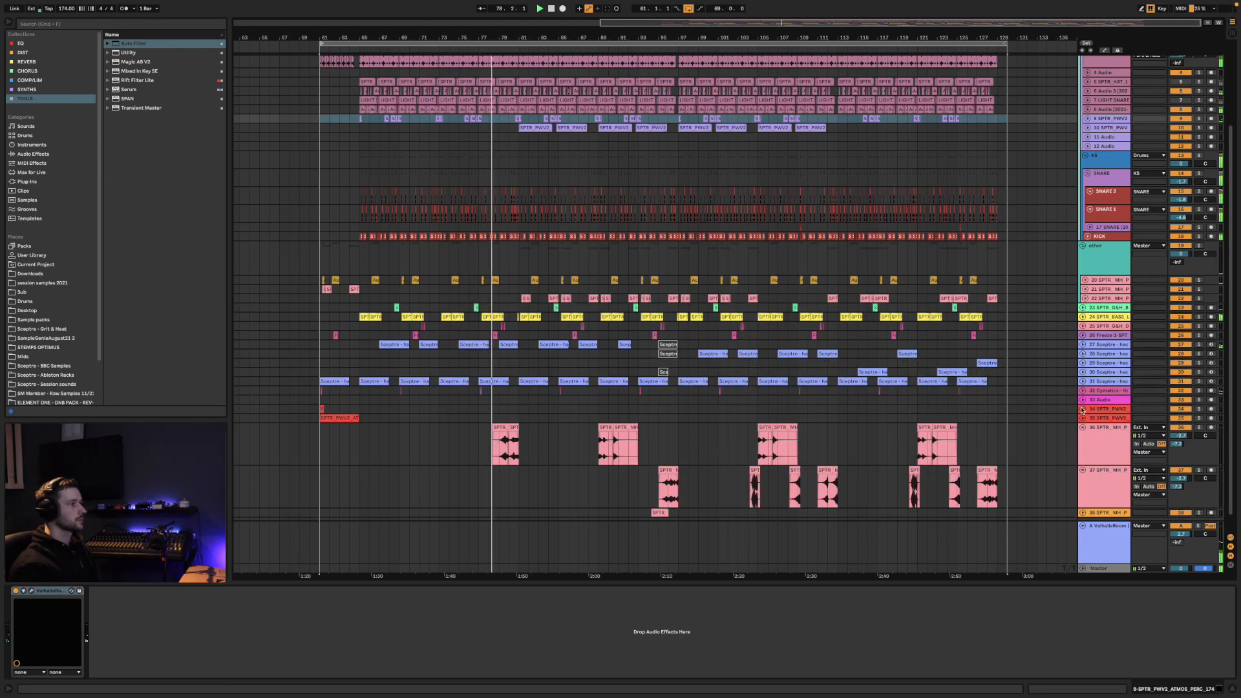
click(1082, 427)
click(1082, 437)
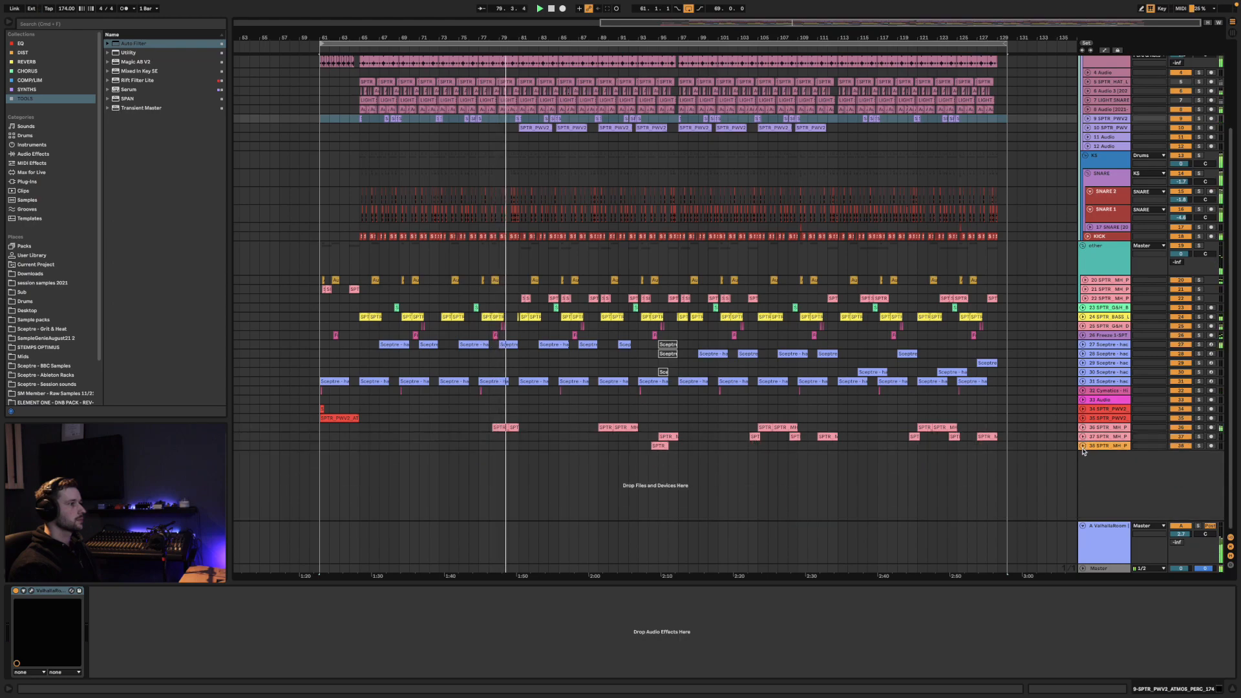